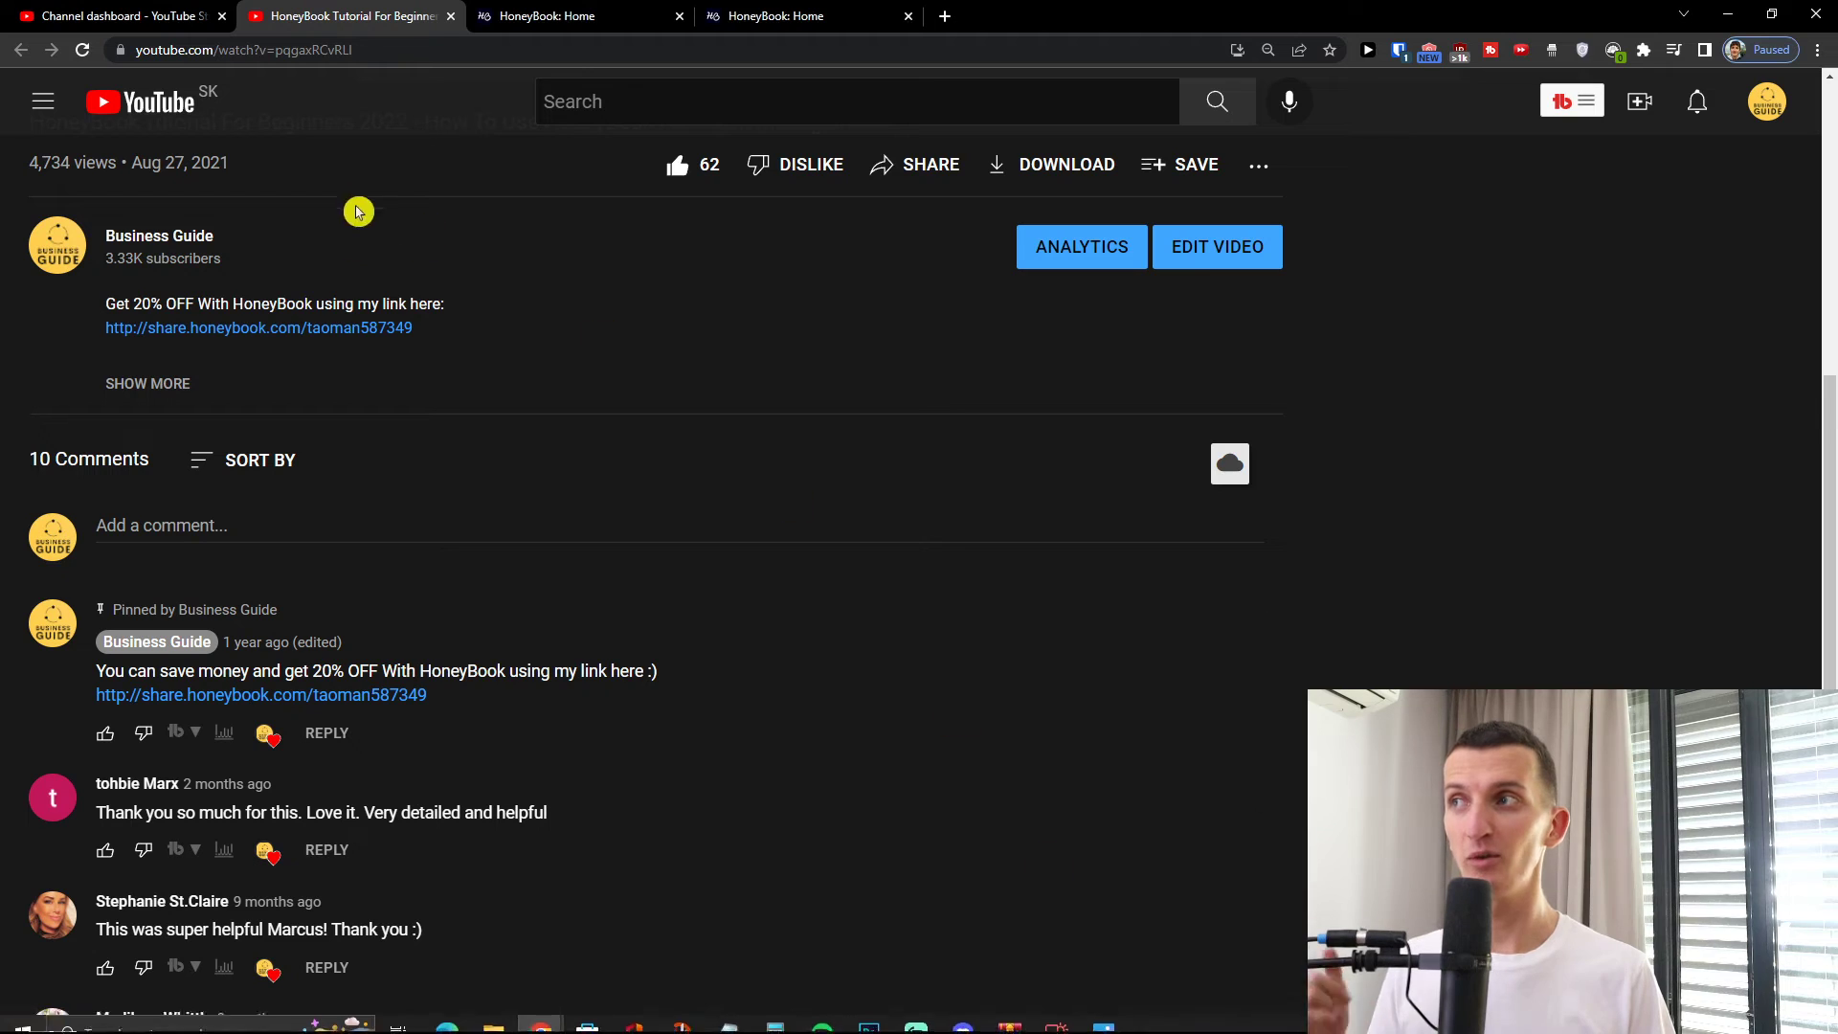
Open the video description's HoneyBook referral link in an incognito window
right_click(326, 335)
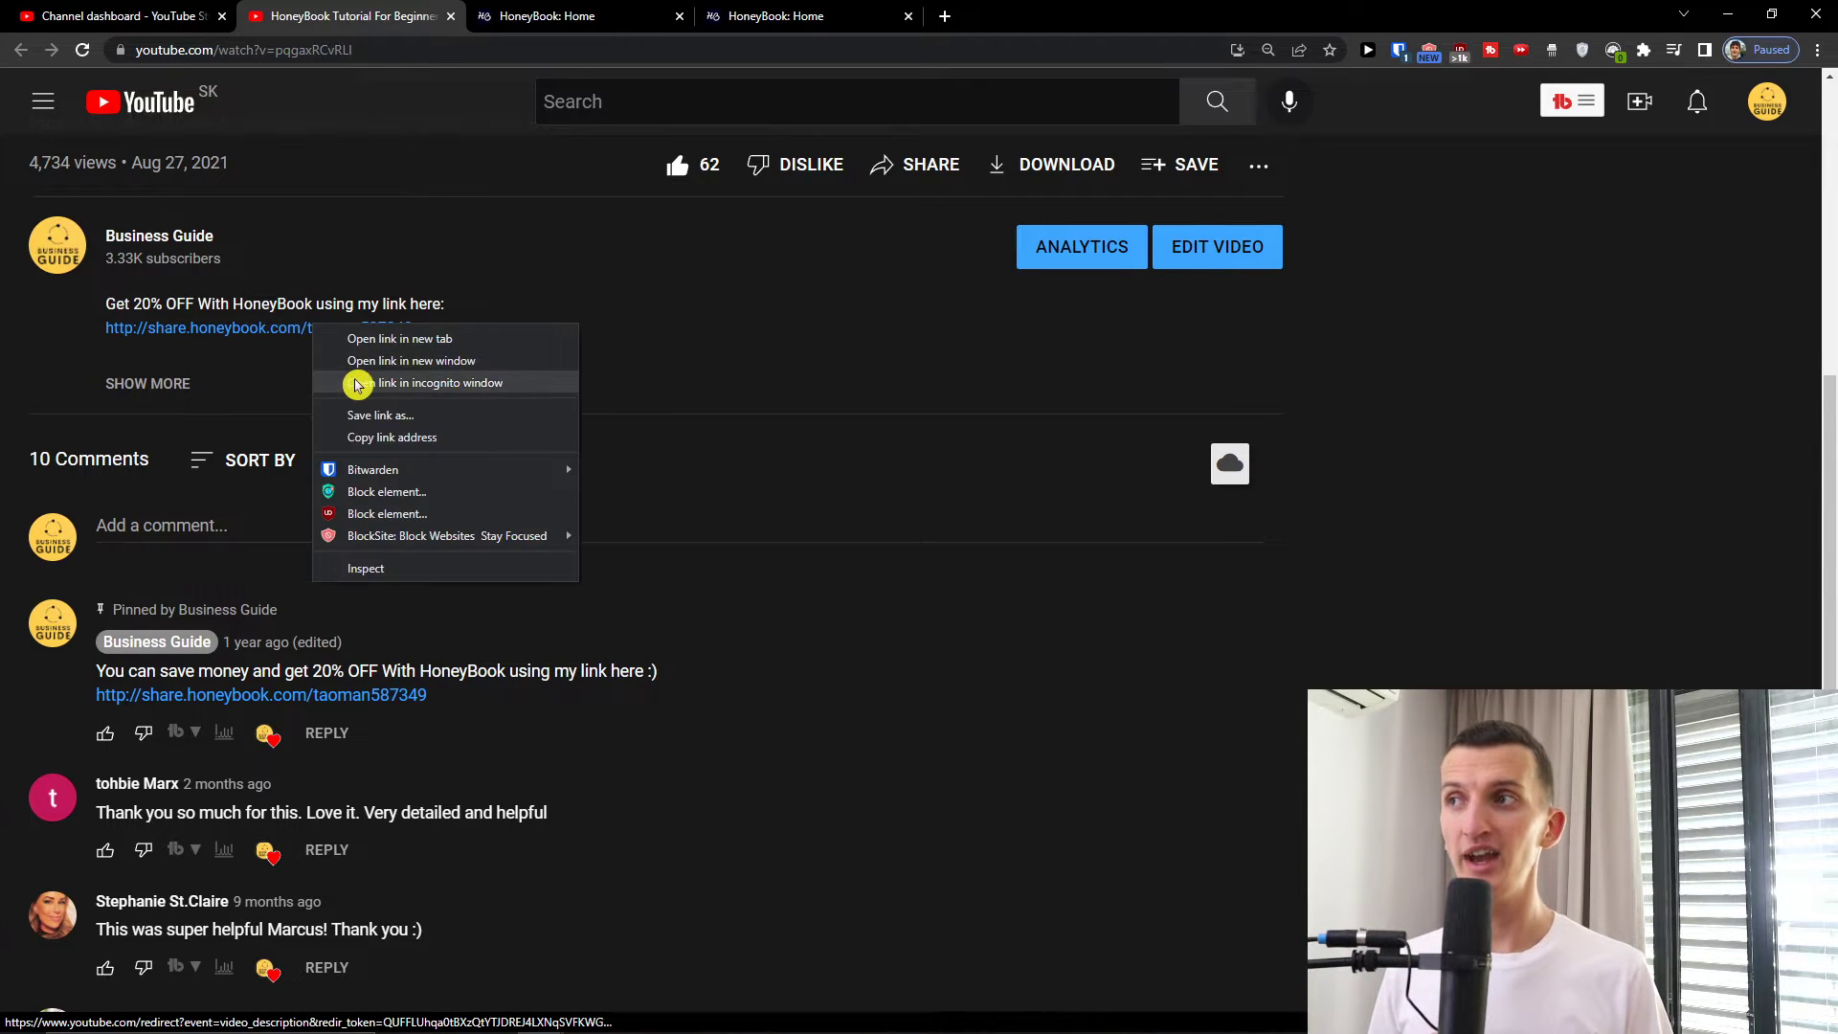
click(359, 382)
Switch to the HoneyBook invite page and select the '20% off for one year' offer text
click(1279, 16)
click(1402, 15)
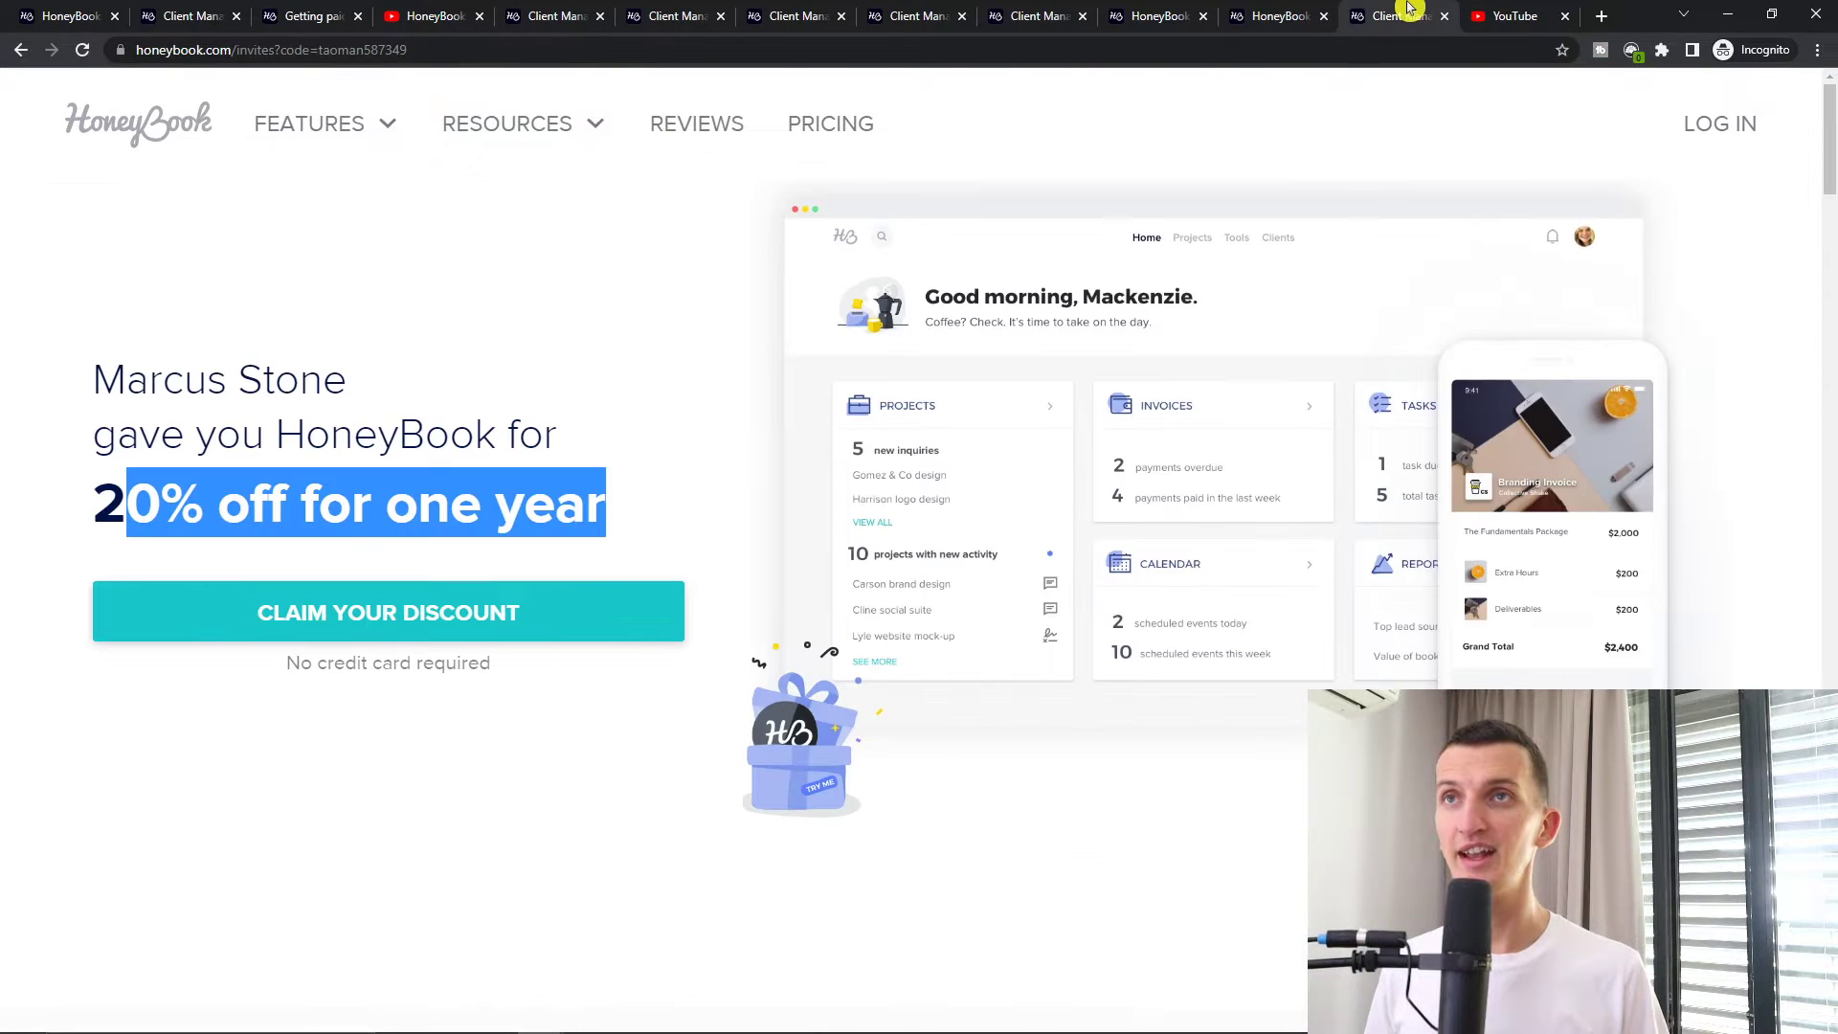
click(594, 399)
drag(72, 499, 640, 501)
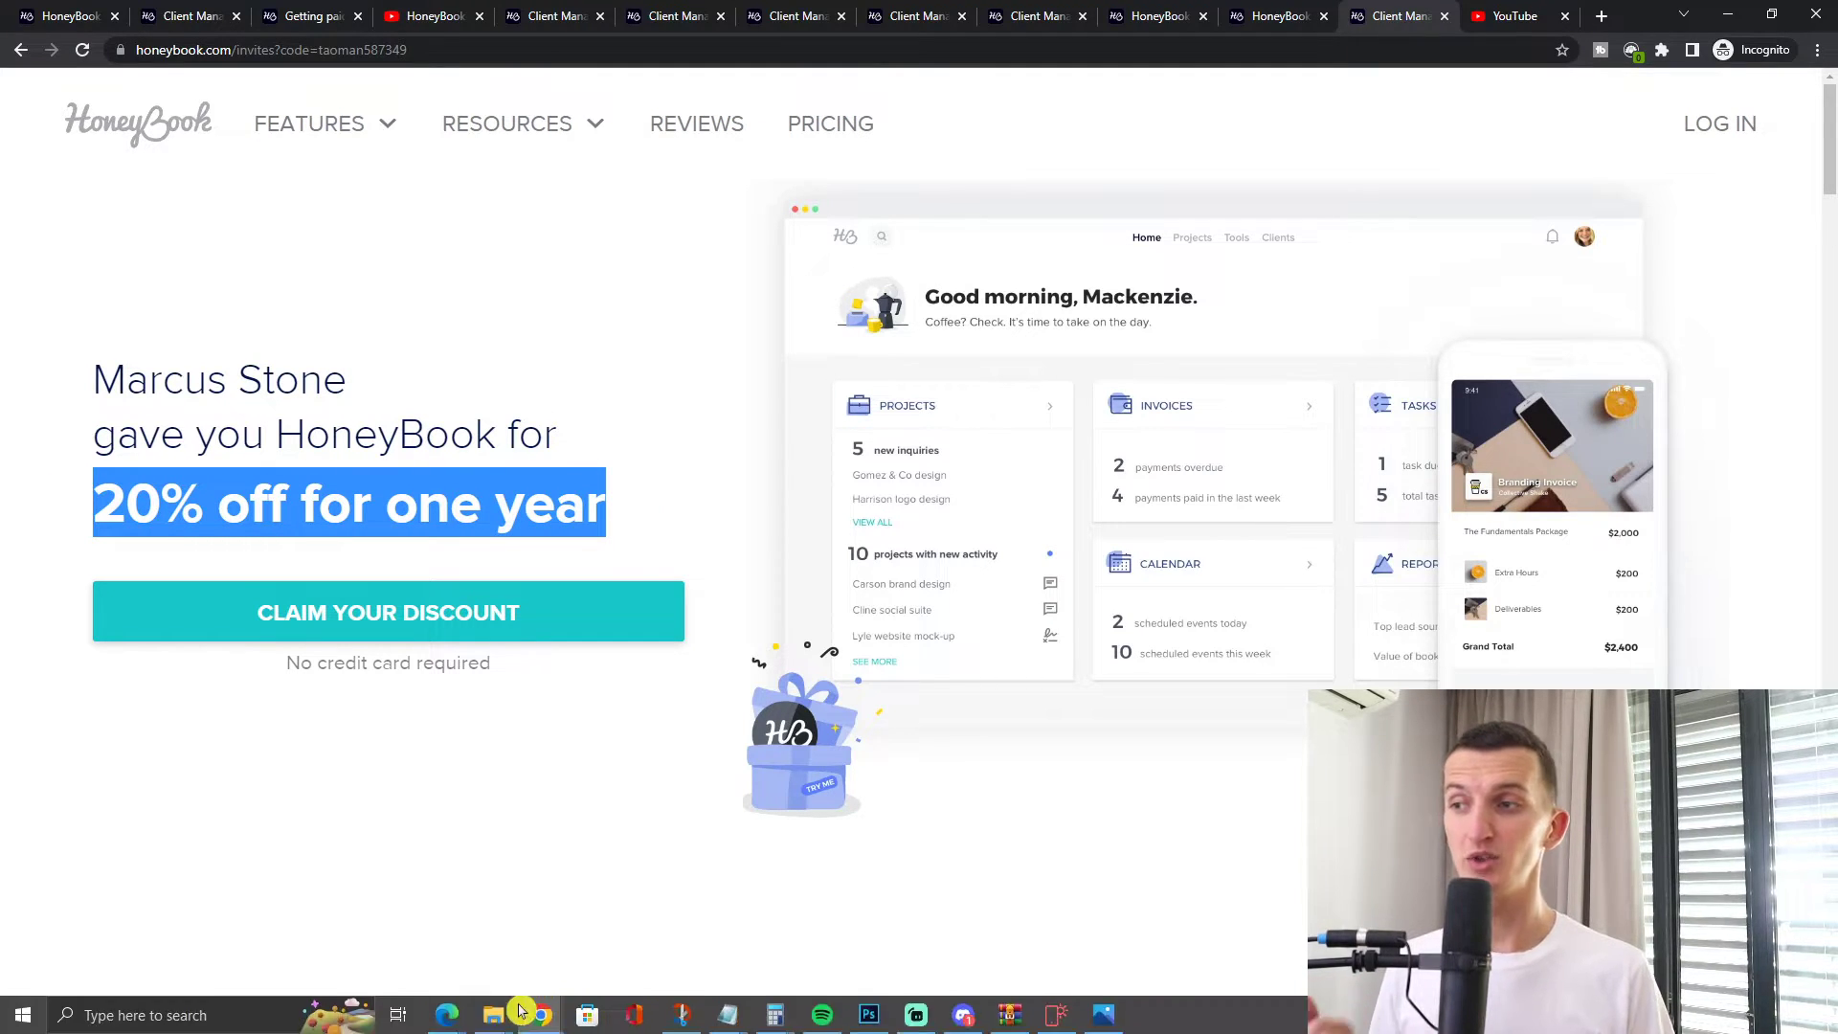
mouse_move(522, 1017)
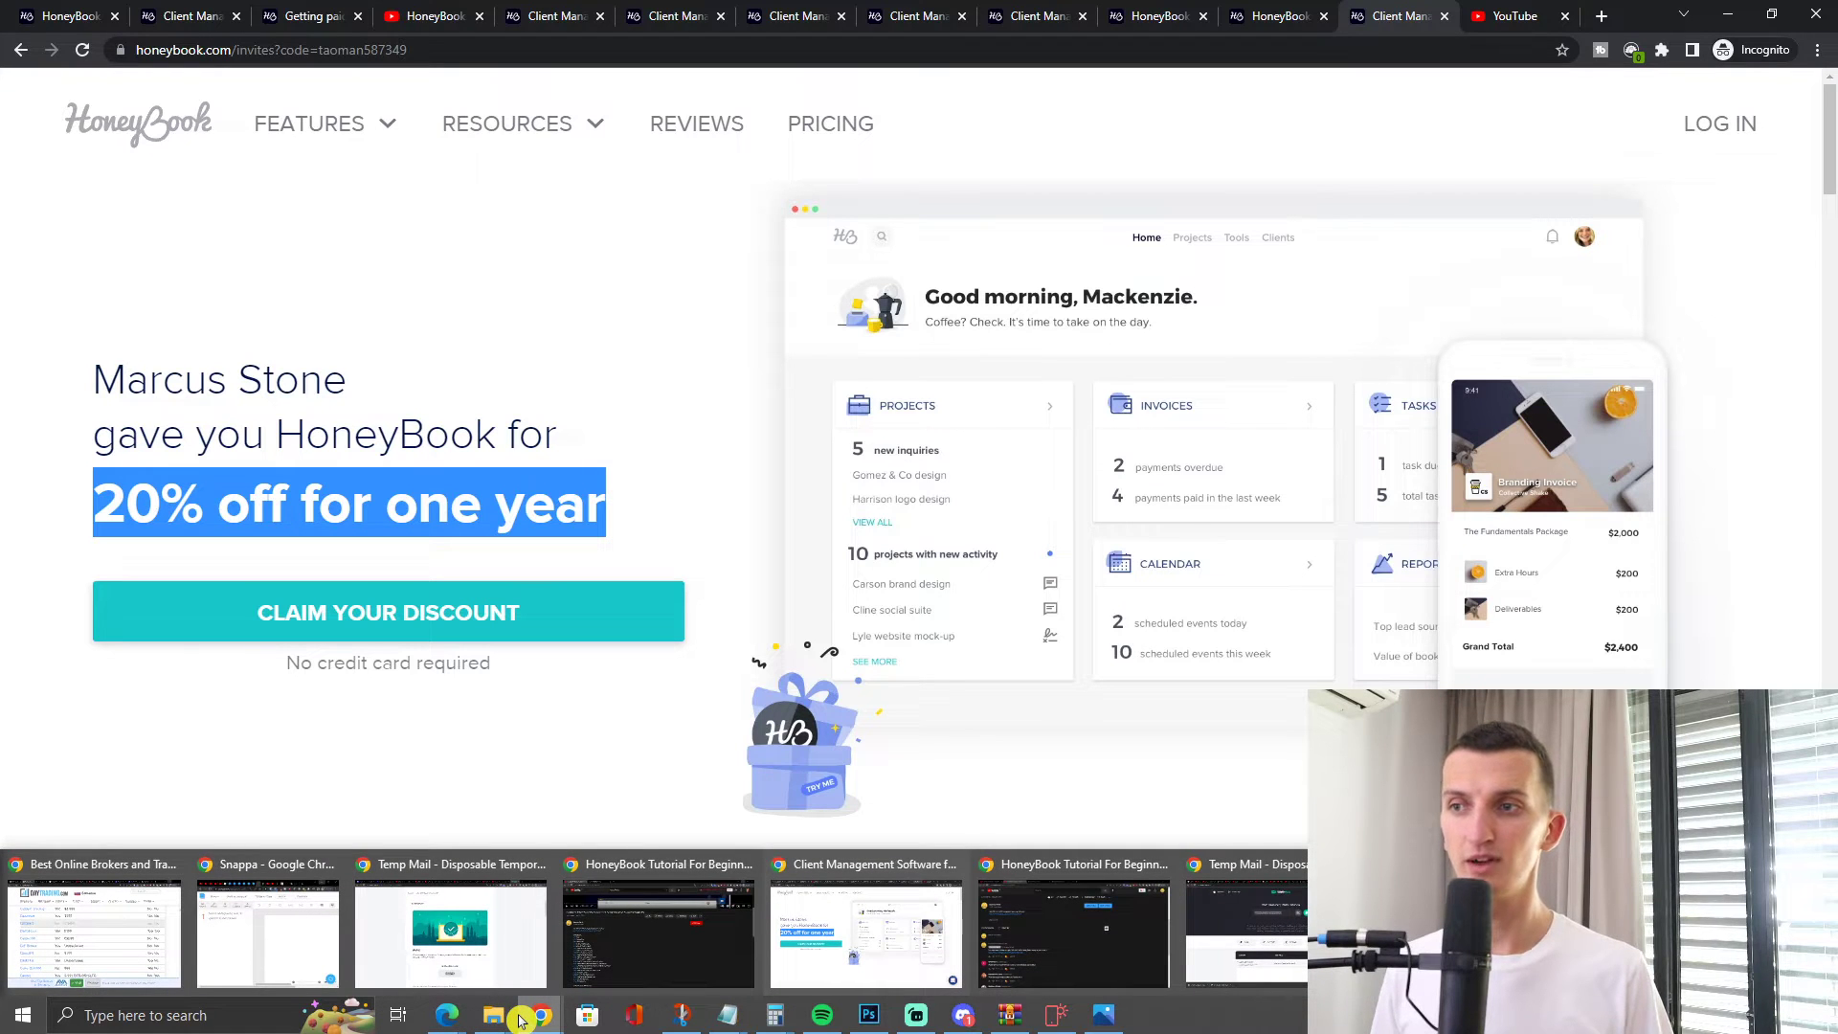
Bring the signed-in HoneyBook Pipeline window forward and start a new project from Projects
mouse_move(447, 1015)
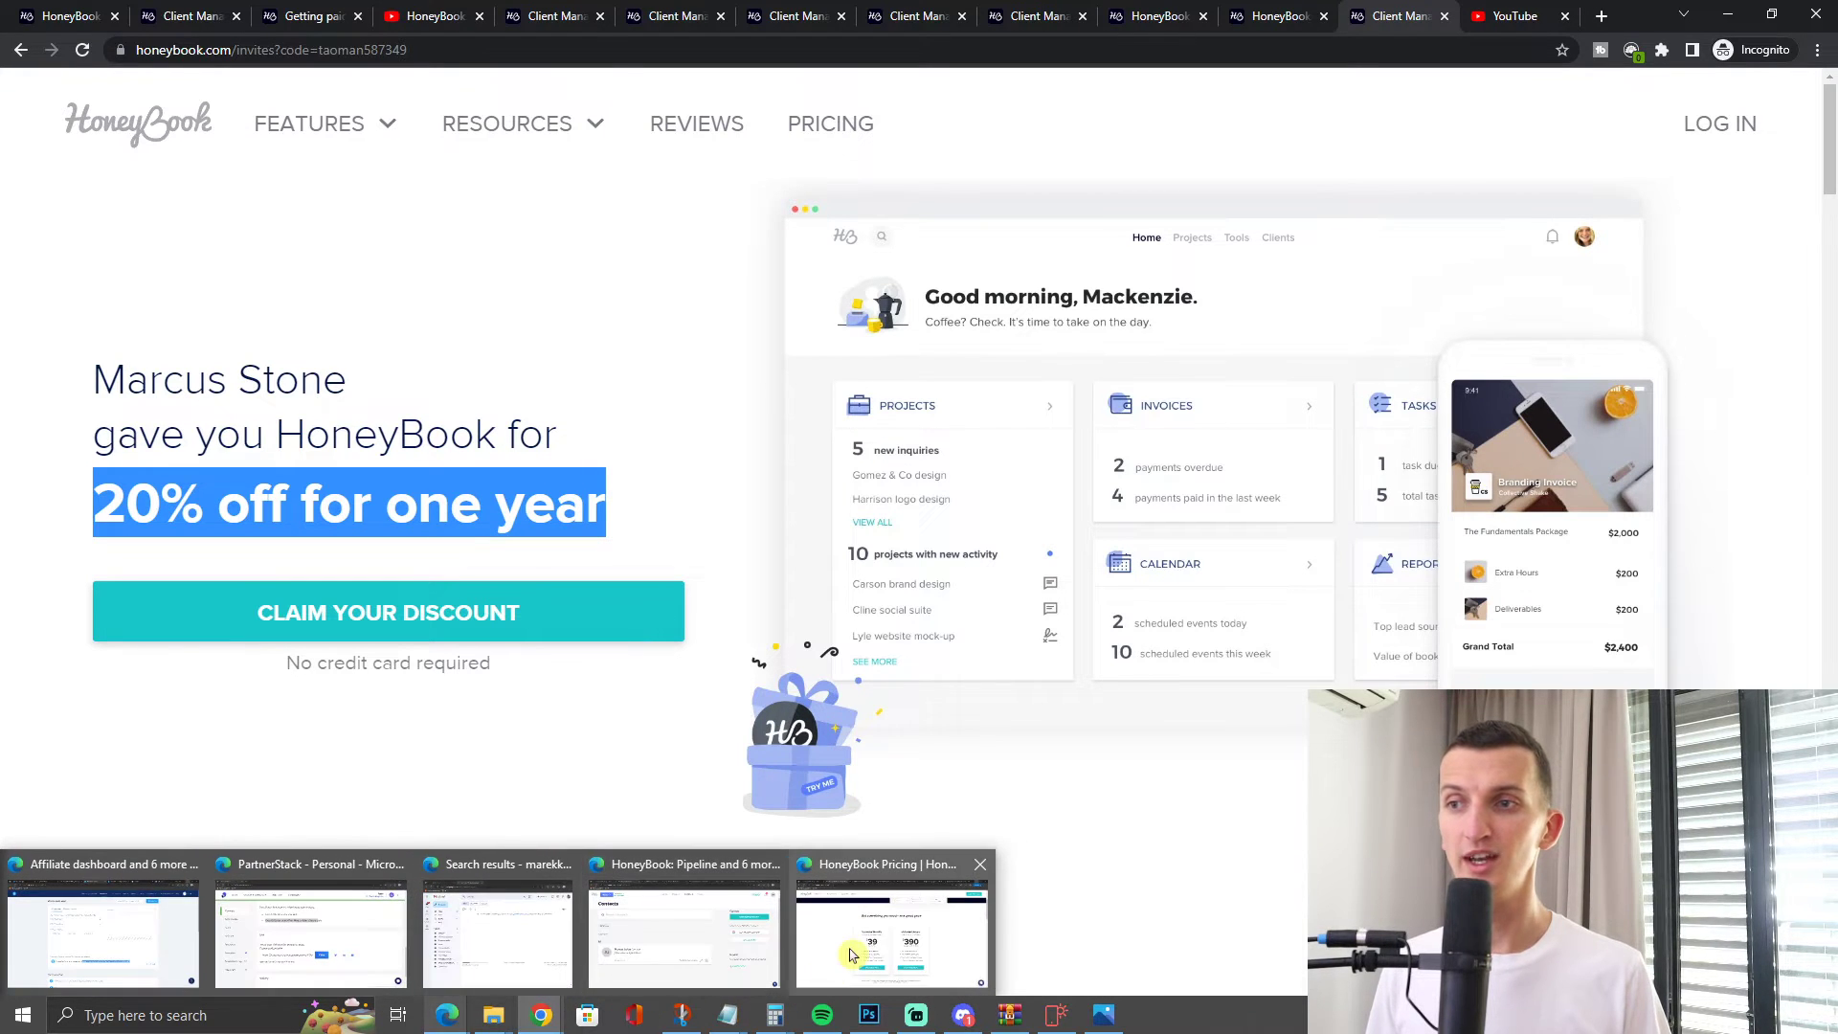
mouse_move(852, 954)
click(708, 952)
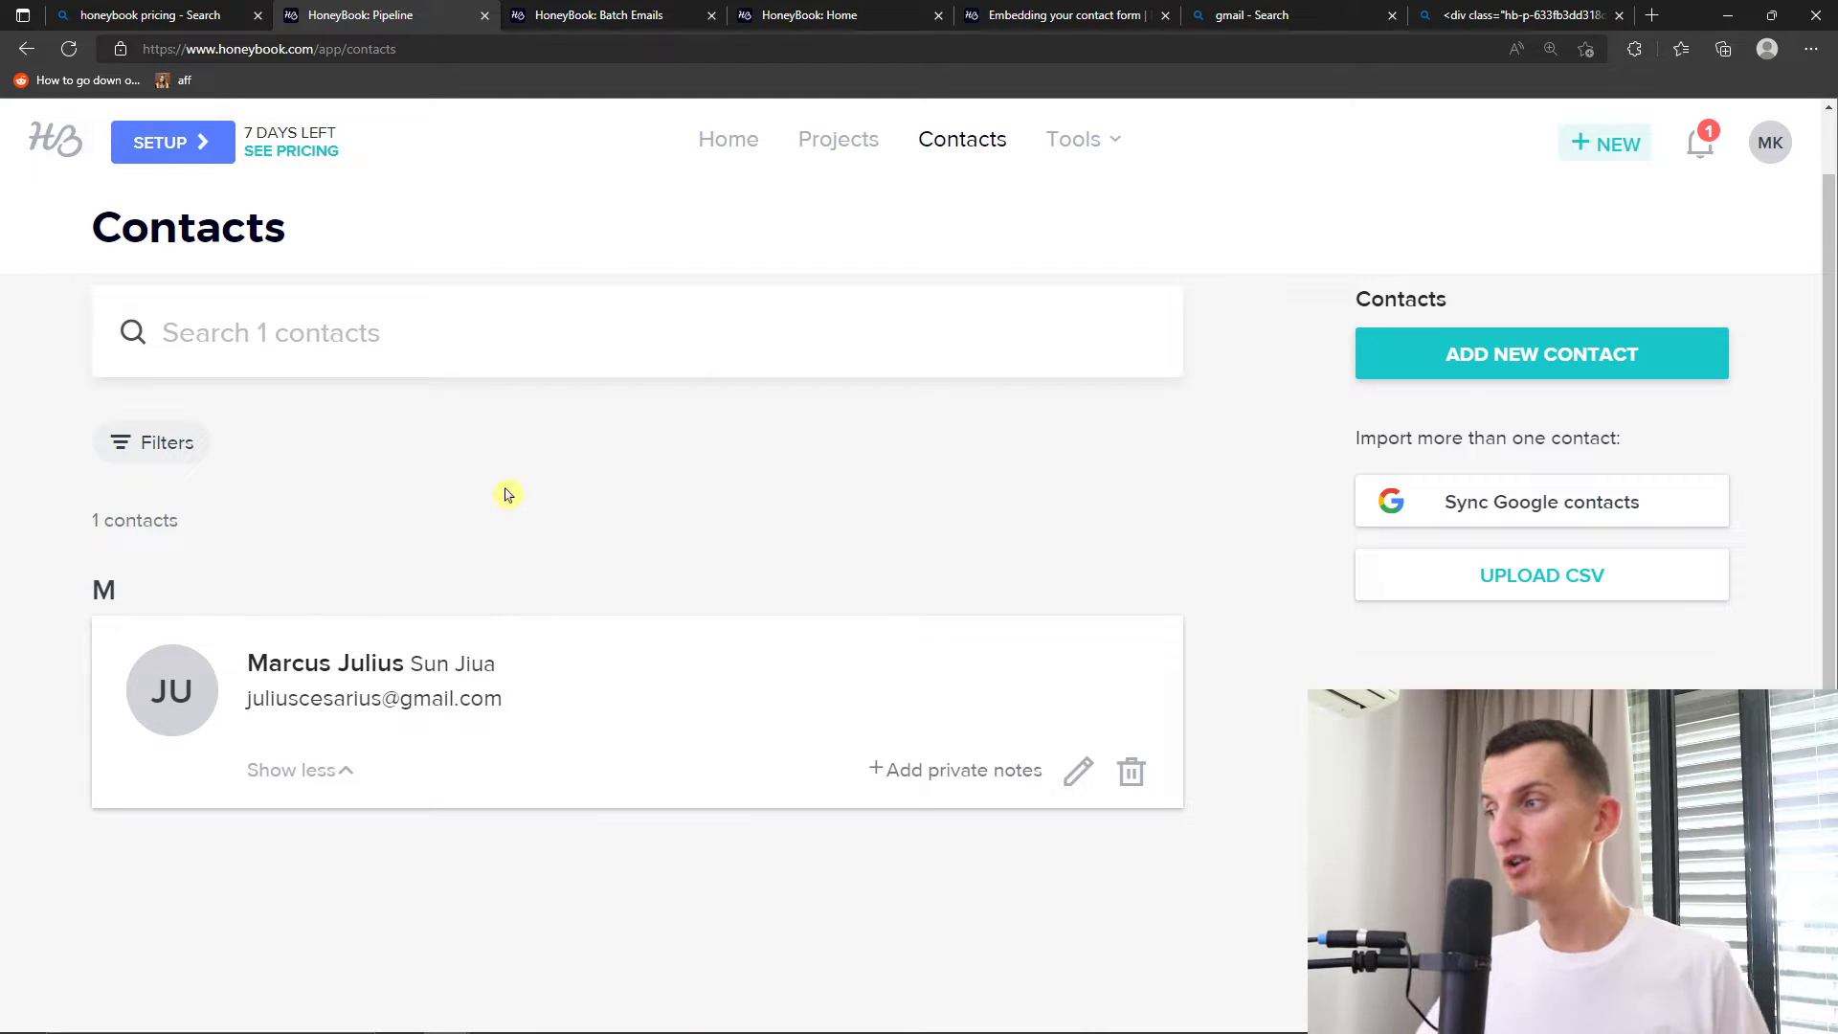
scroll(649, 490, up, 1)
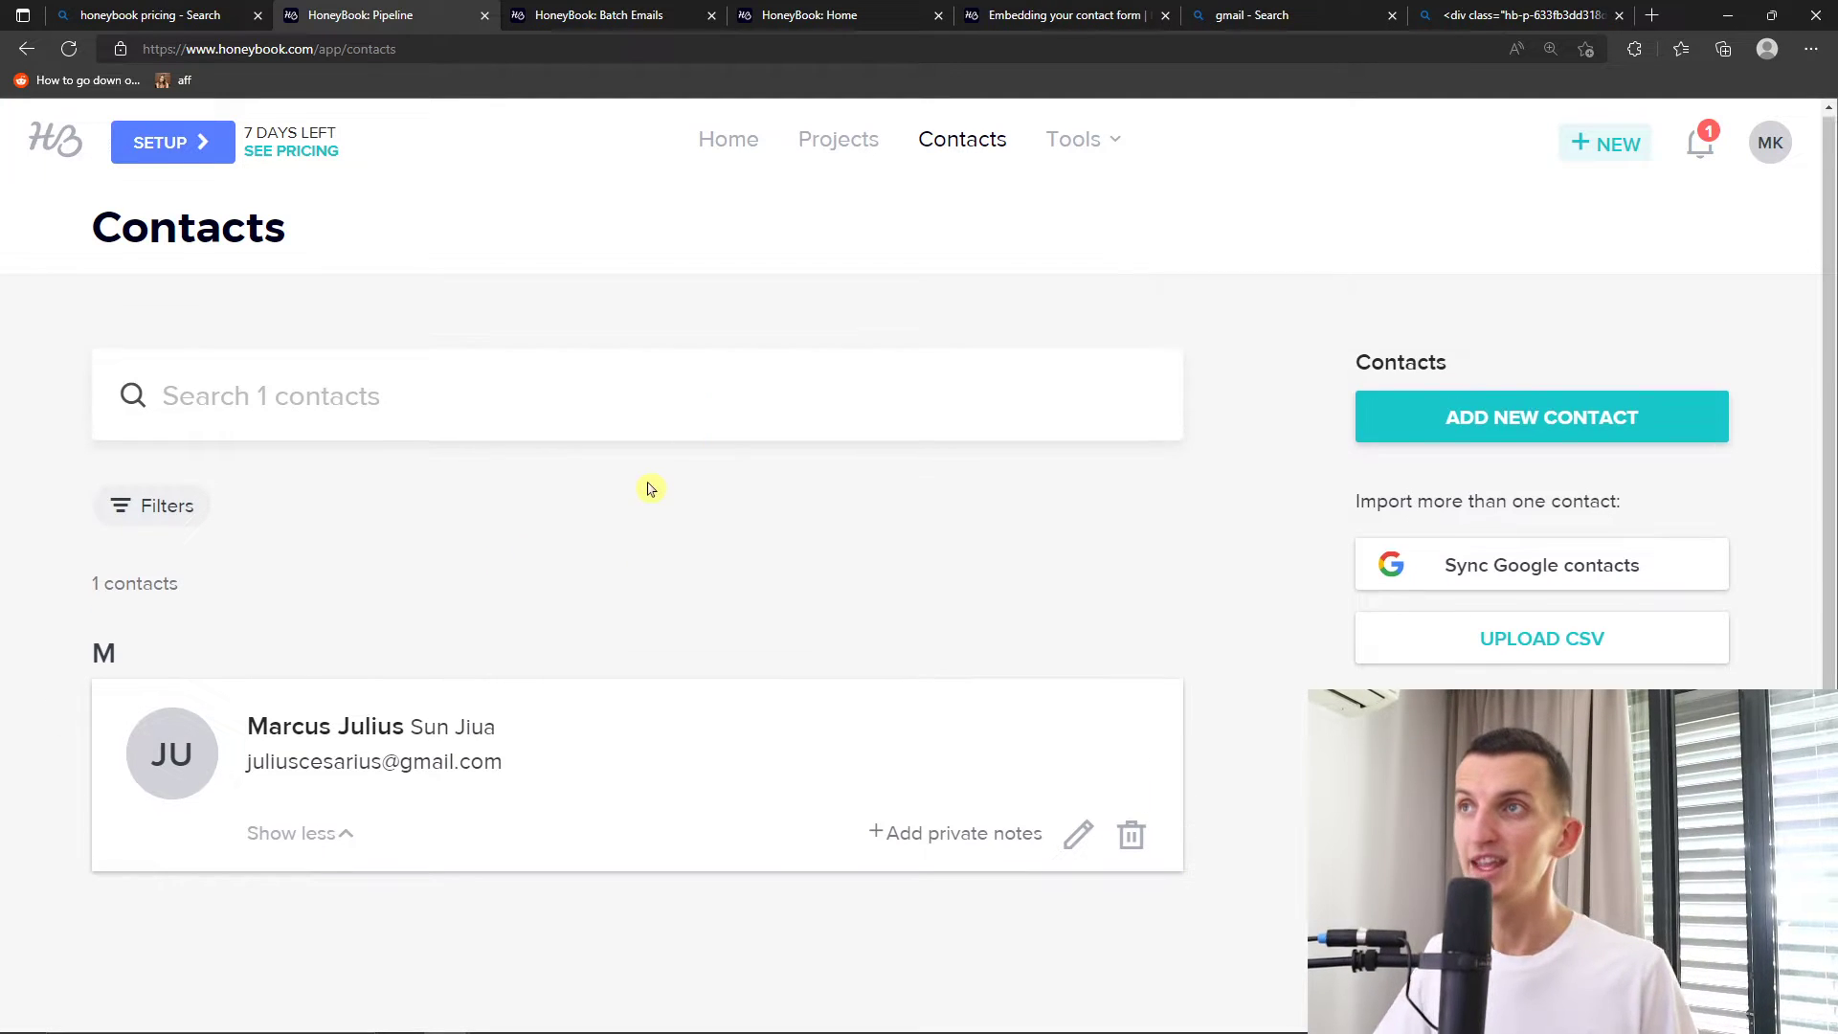
click(835, 144)
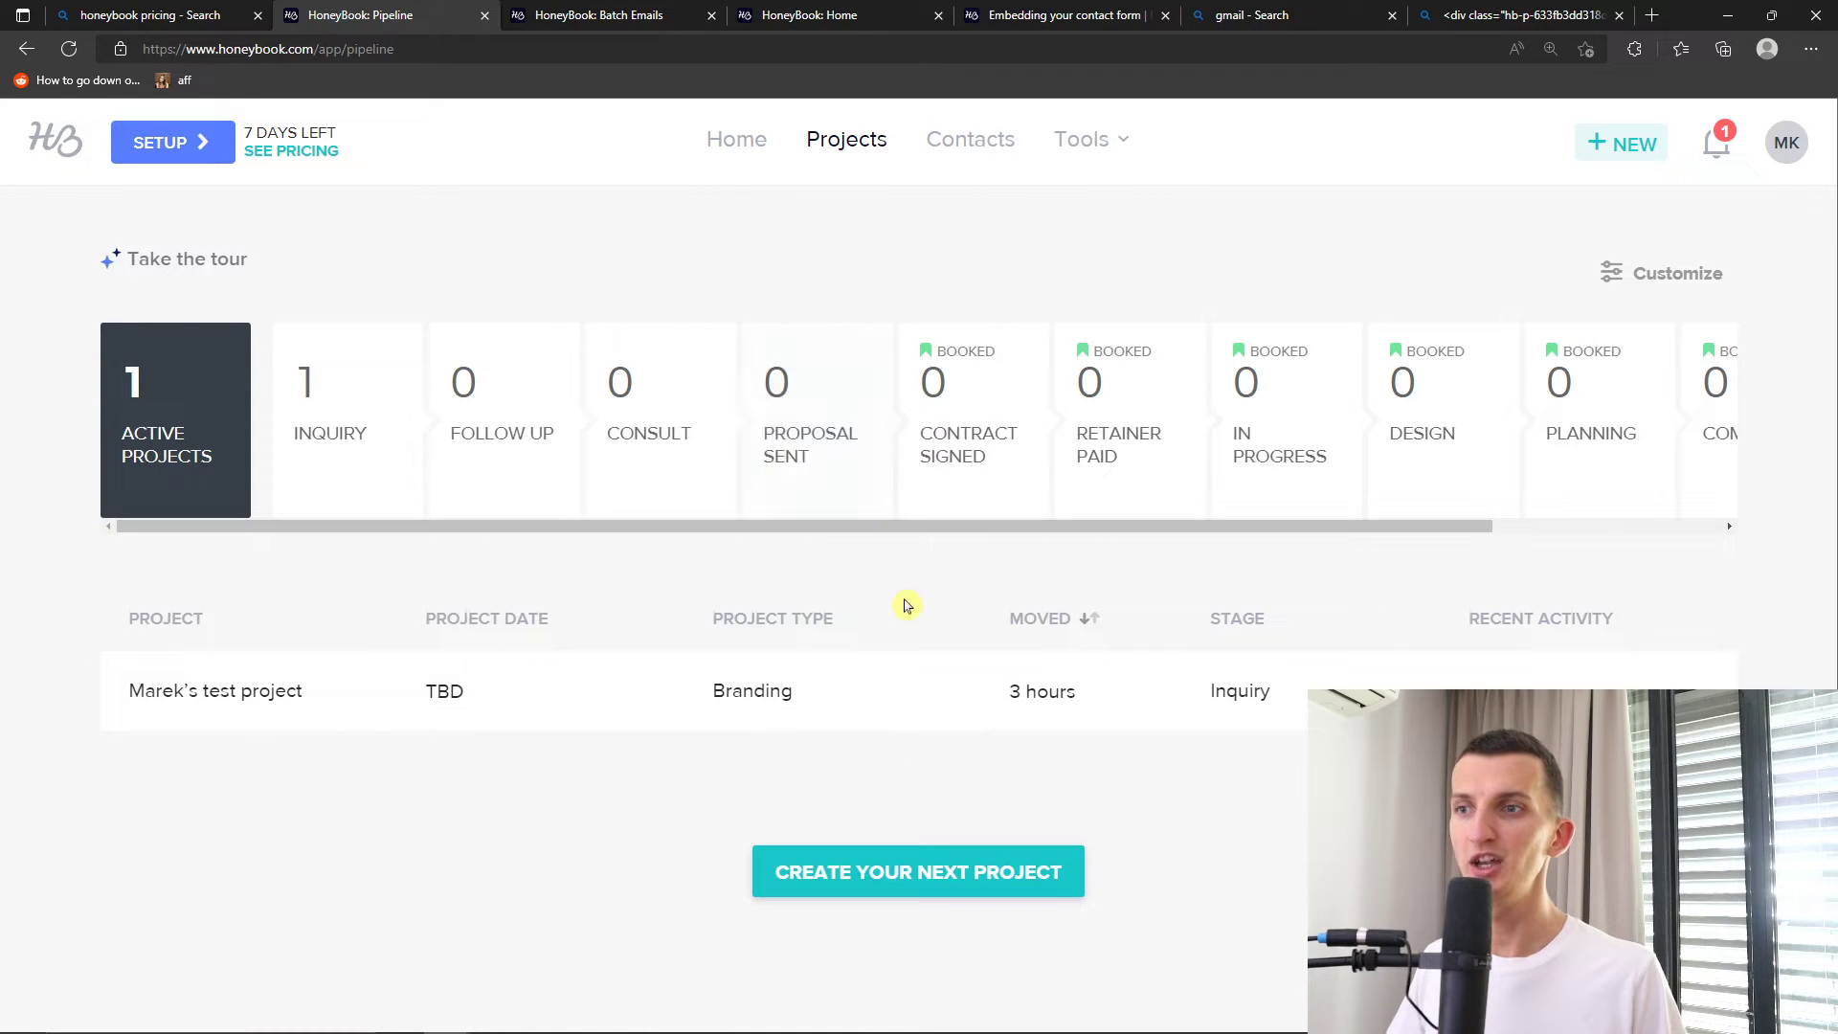
click(927, 875)
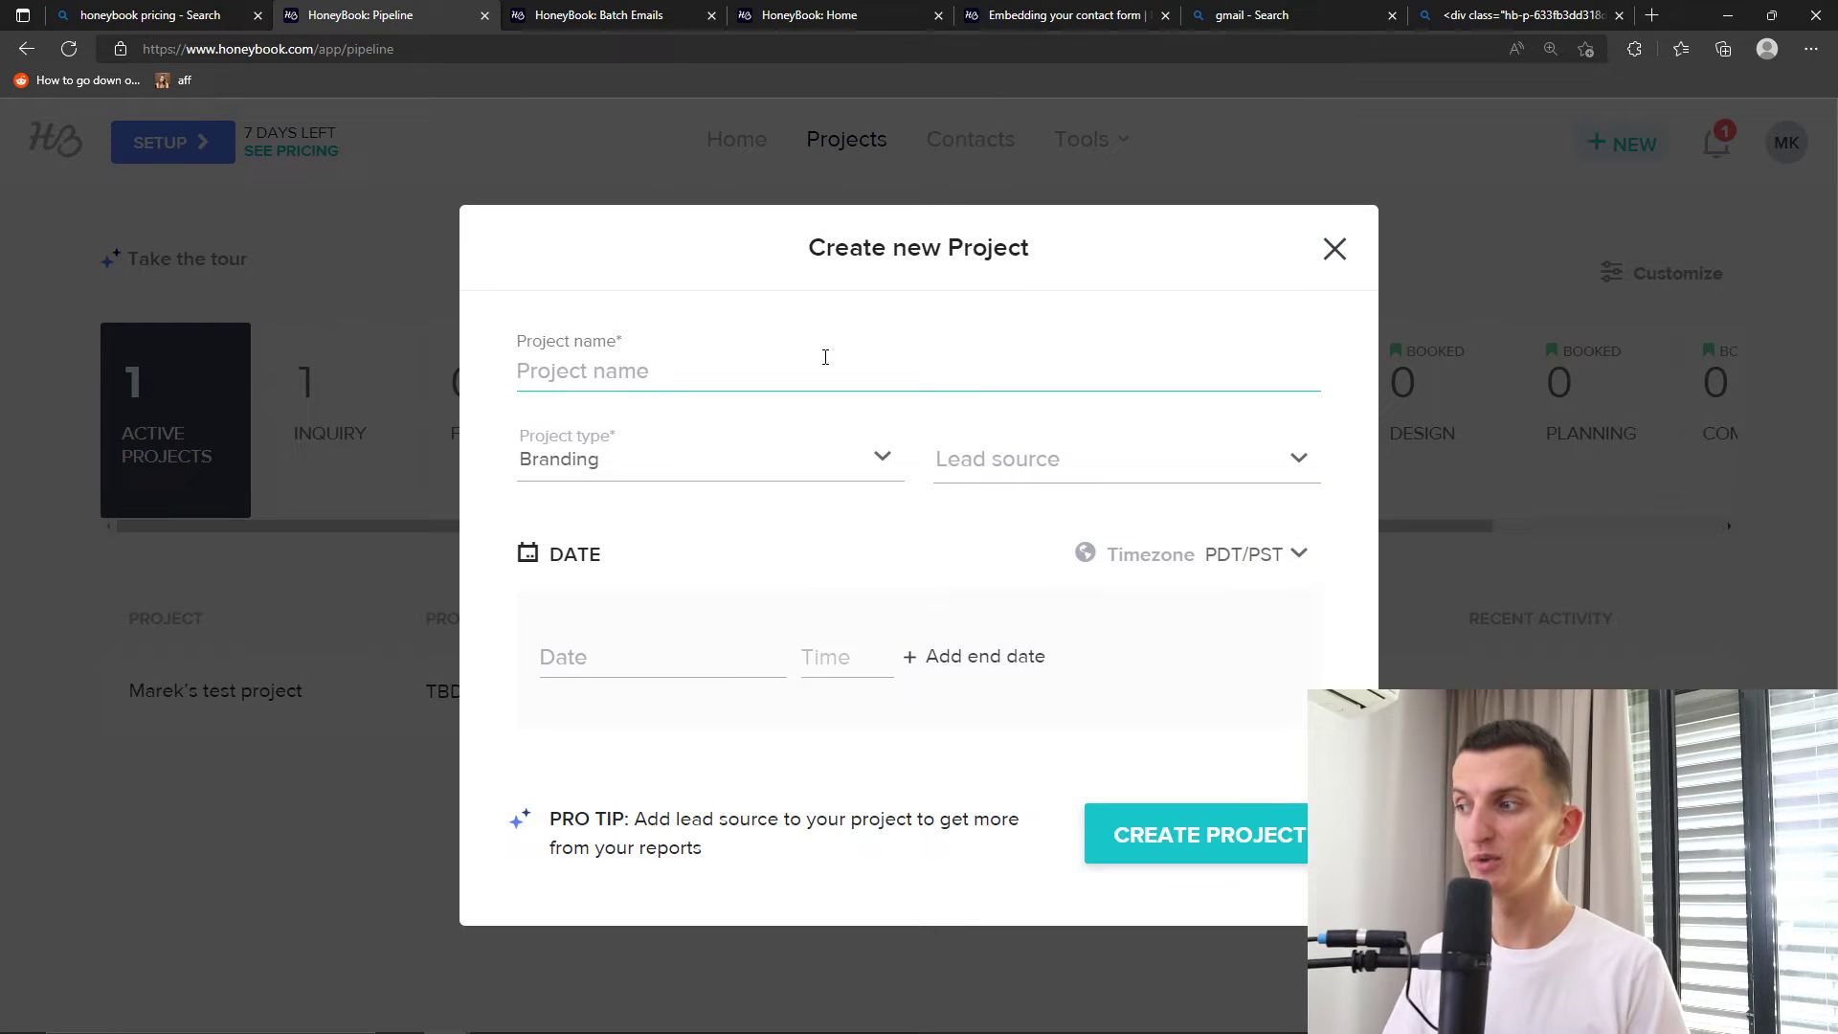
Name the project 'Youtube Channel' and set its project type to Strategy
text(Youtube Channel)
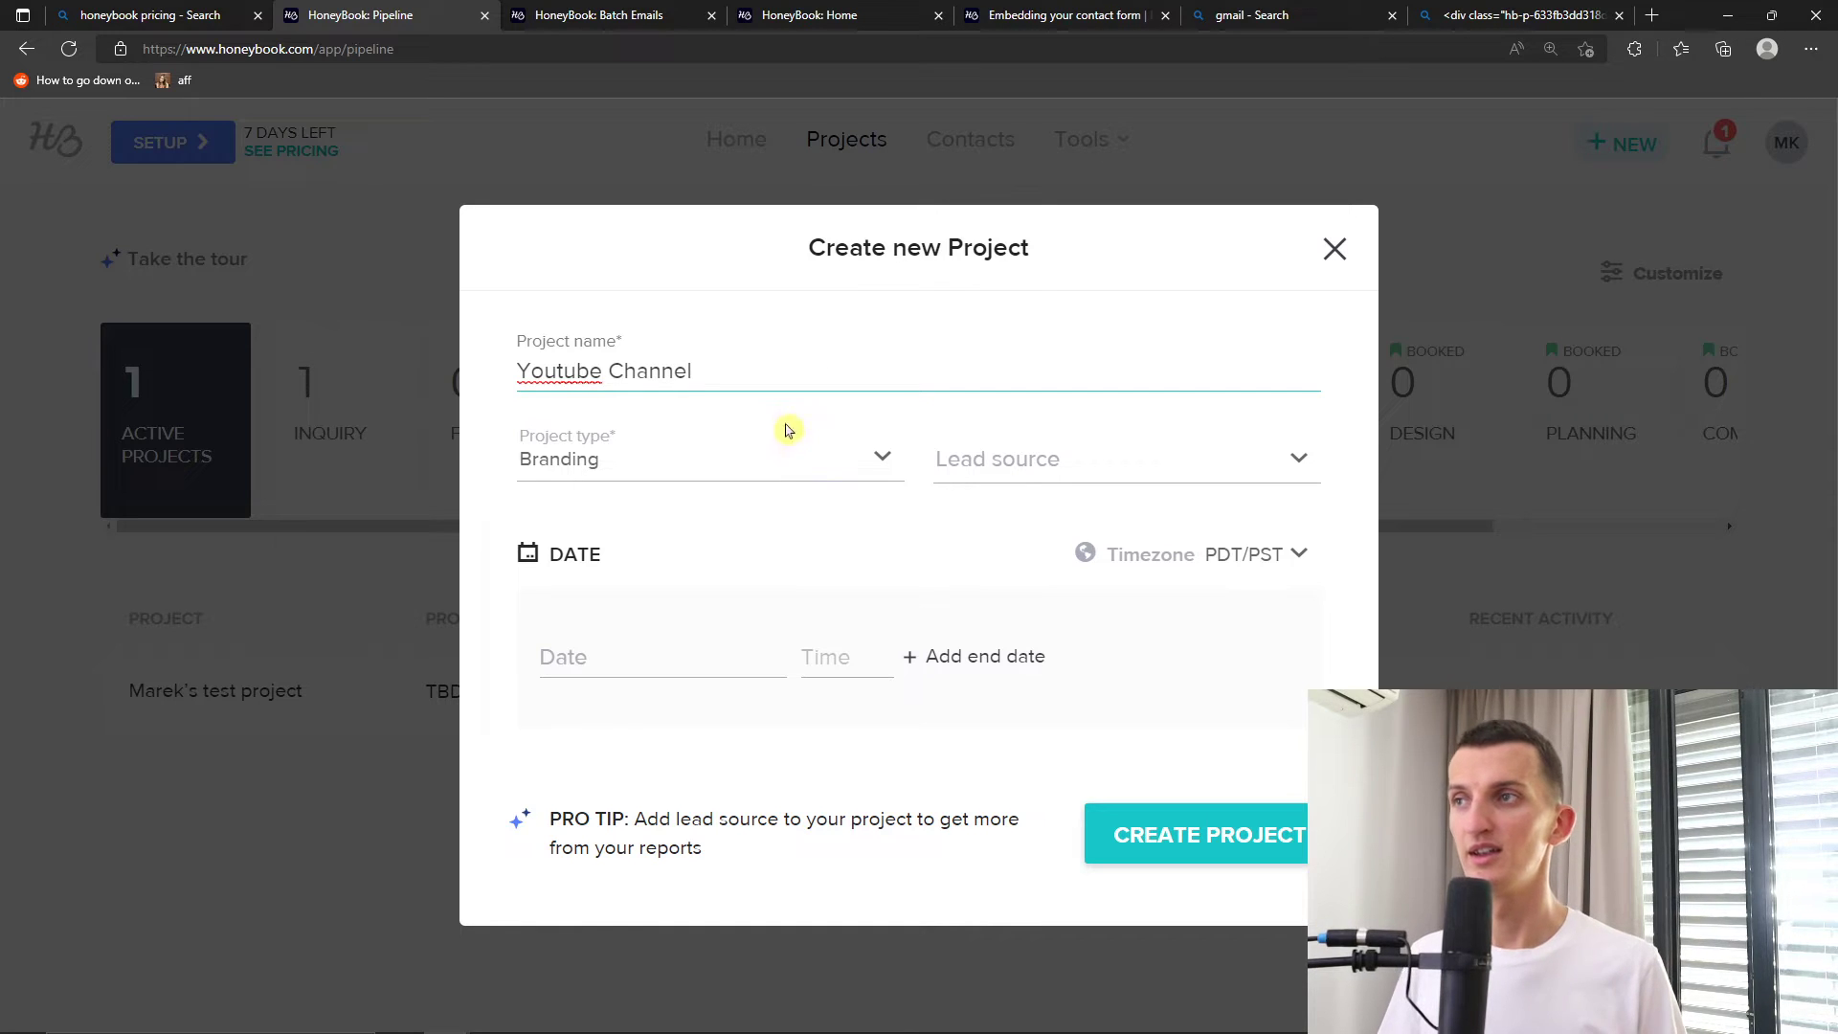
click(772, 452)
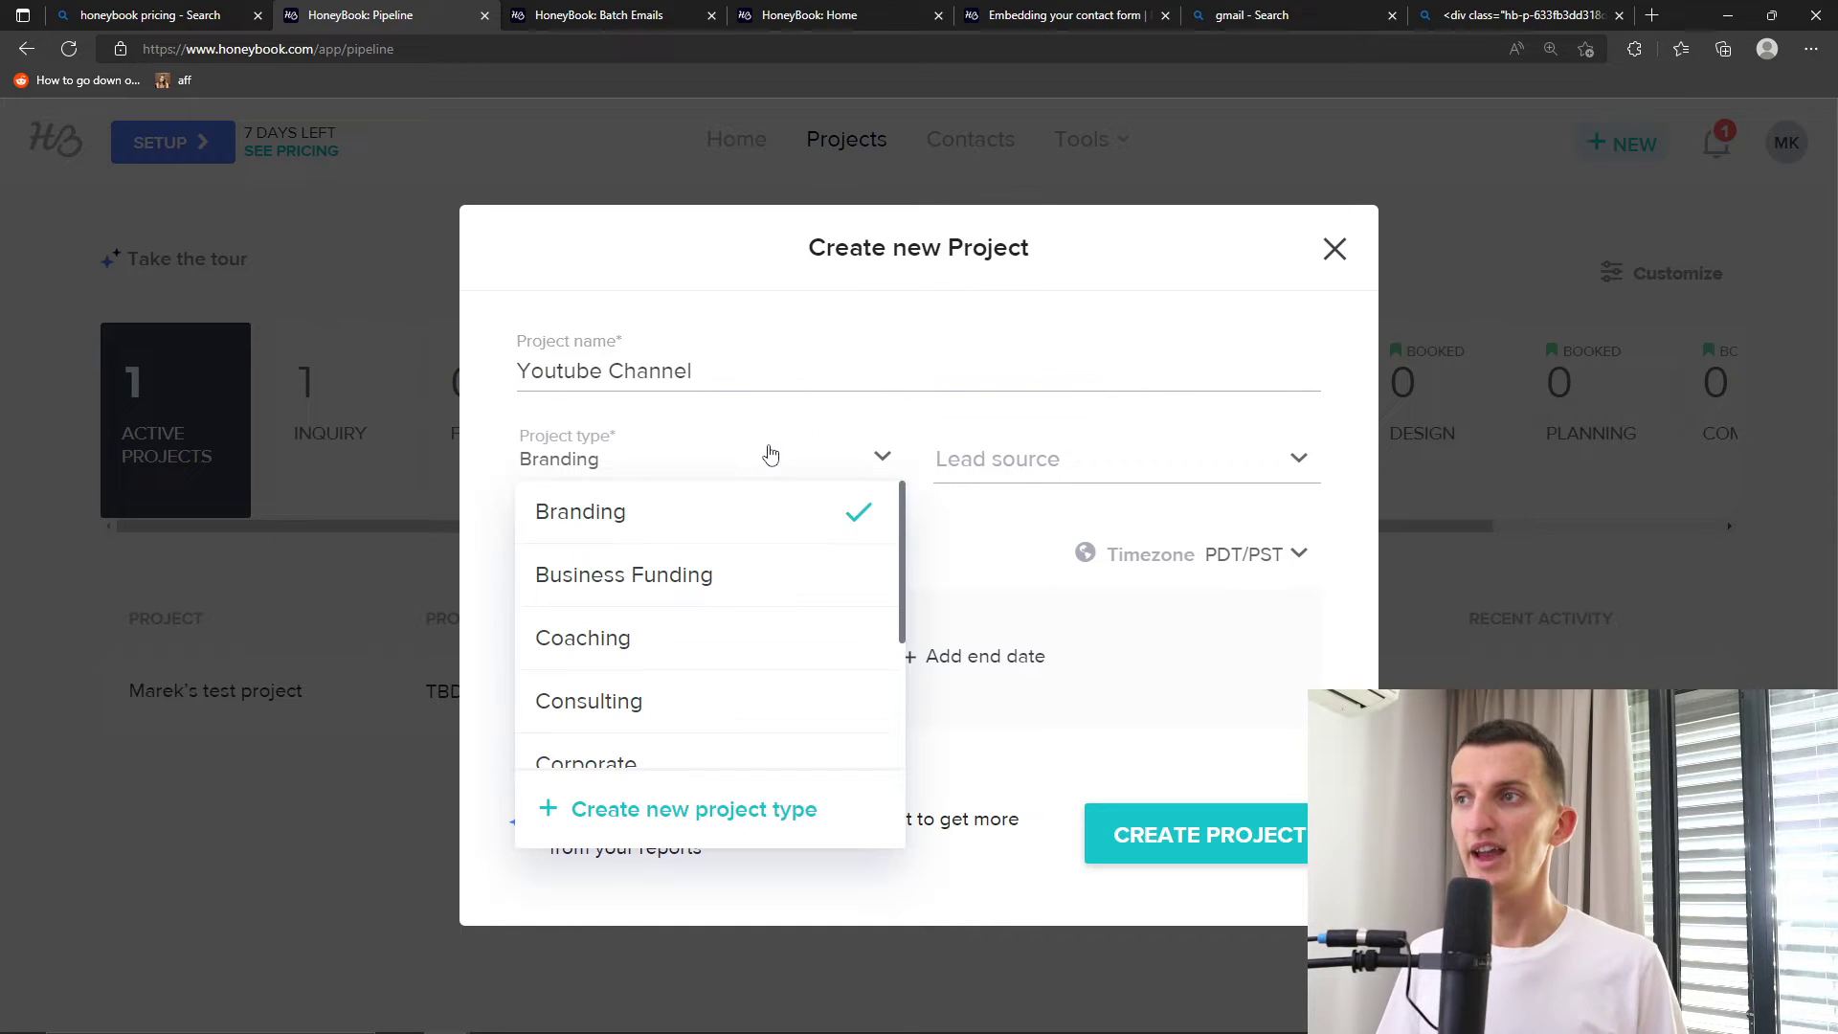
scroll(685, 603, down, 3)
scroll(692, 610, up, 3)
scroll(690, 612, down, 3)
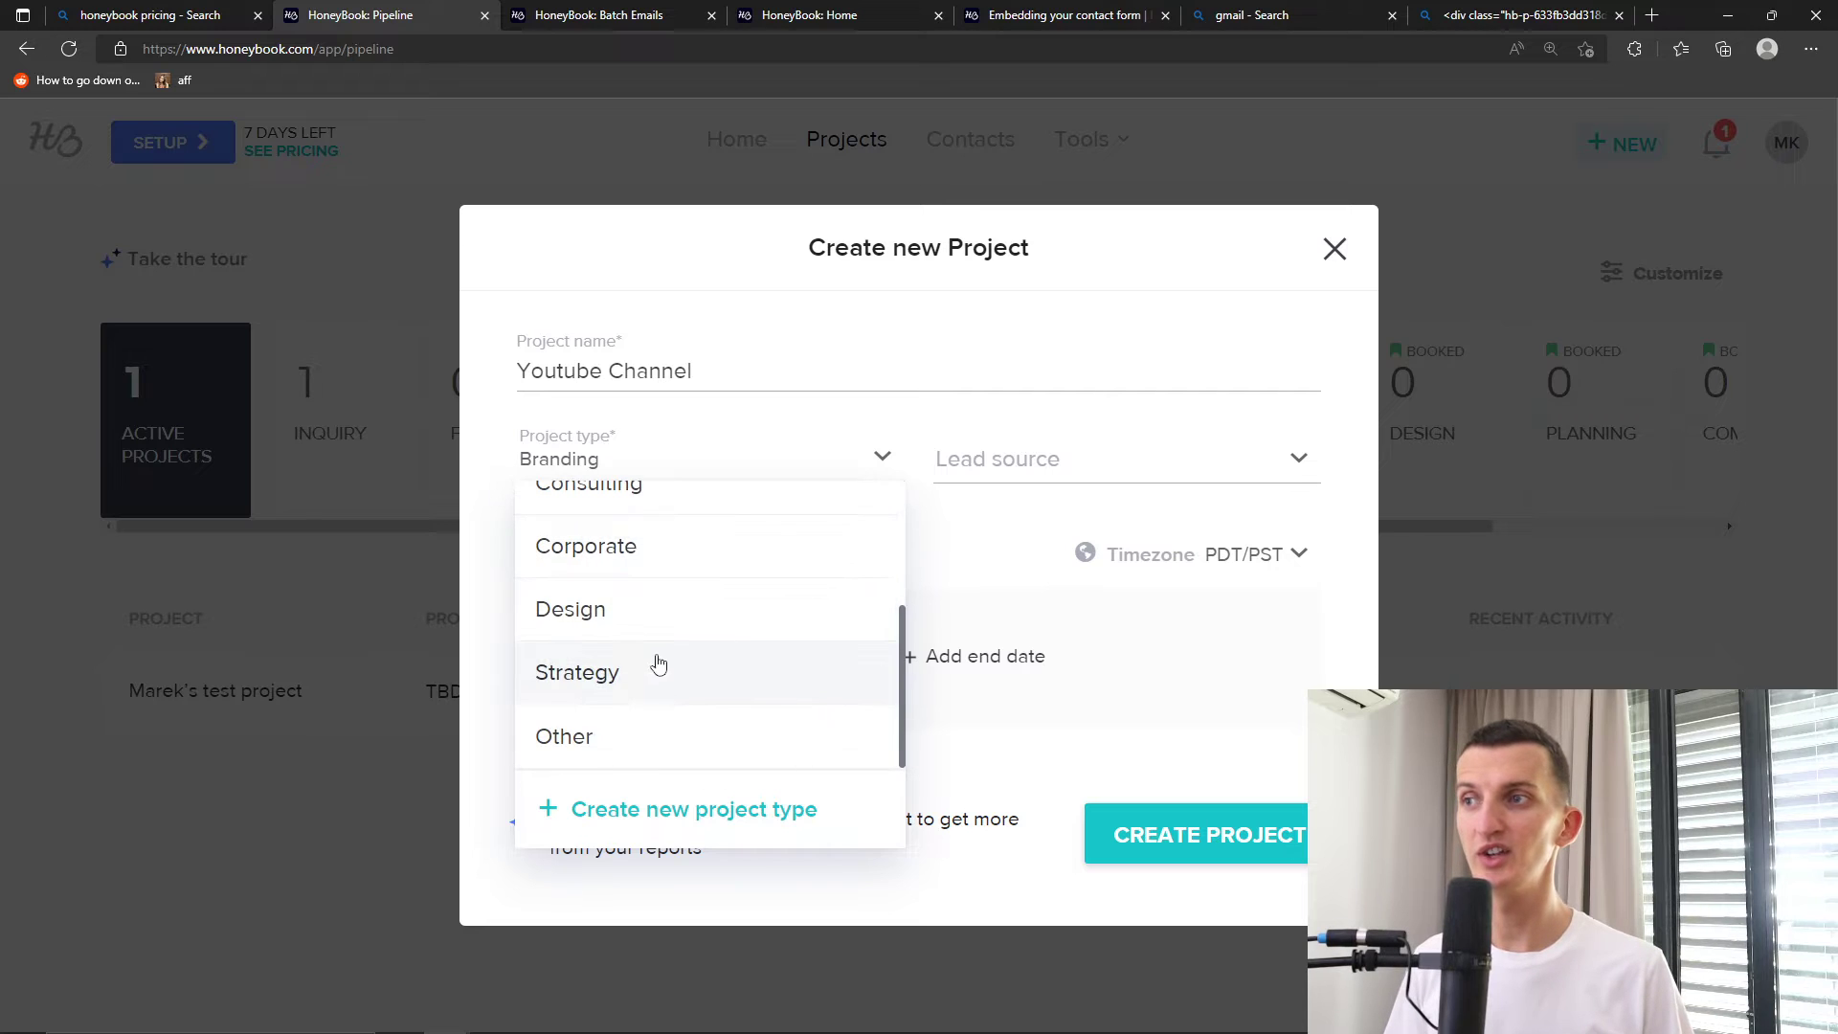
click(658, 660)
click(683, 465)
scroll(675, 586, up, 5)
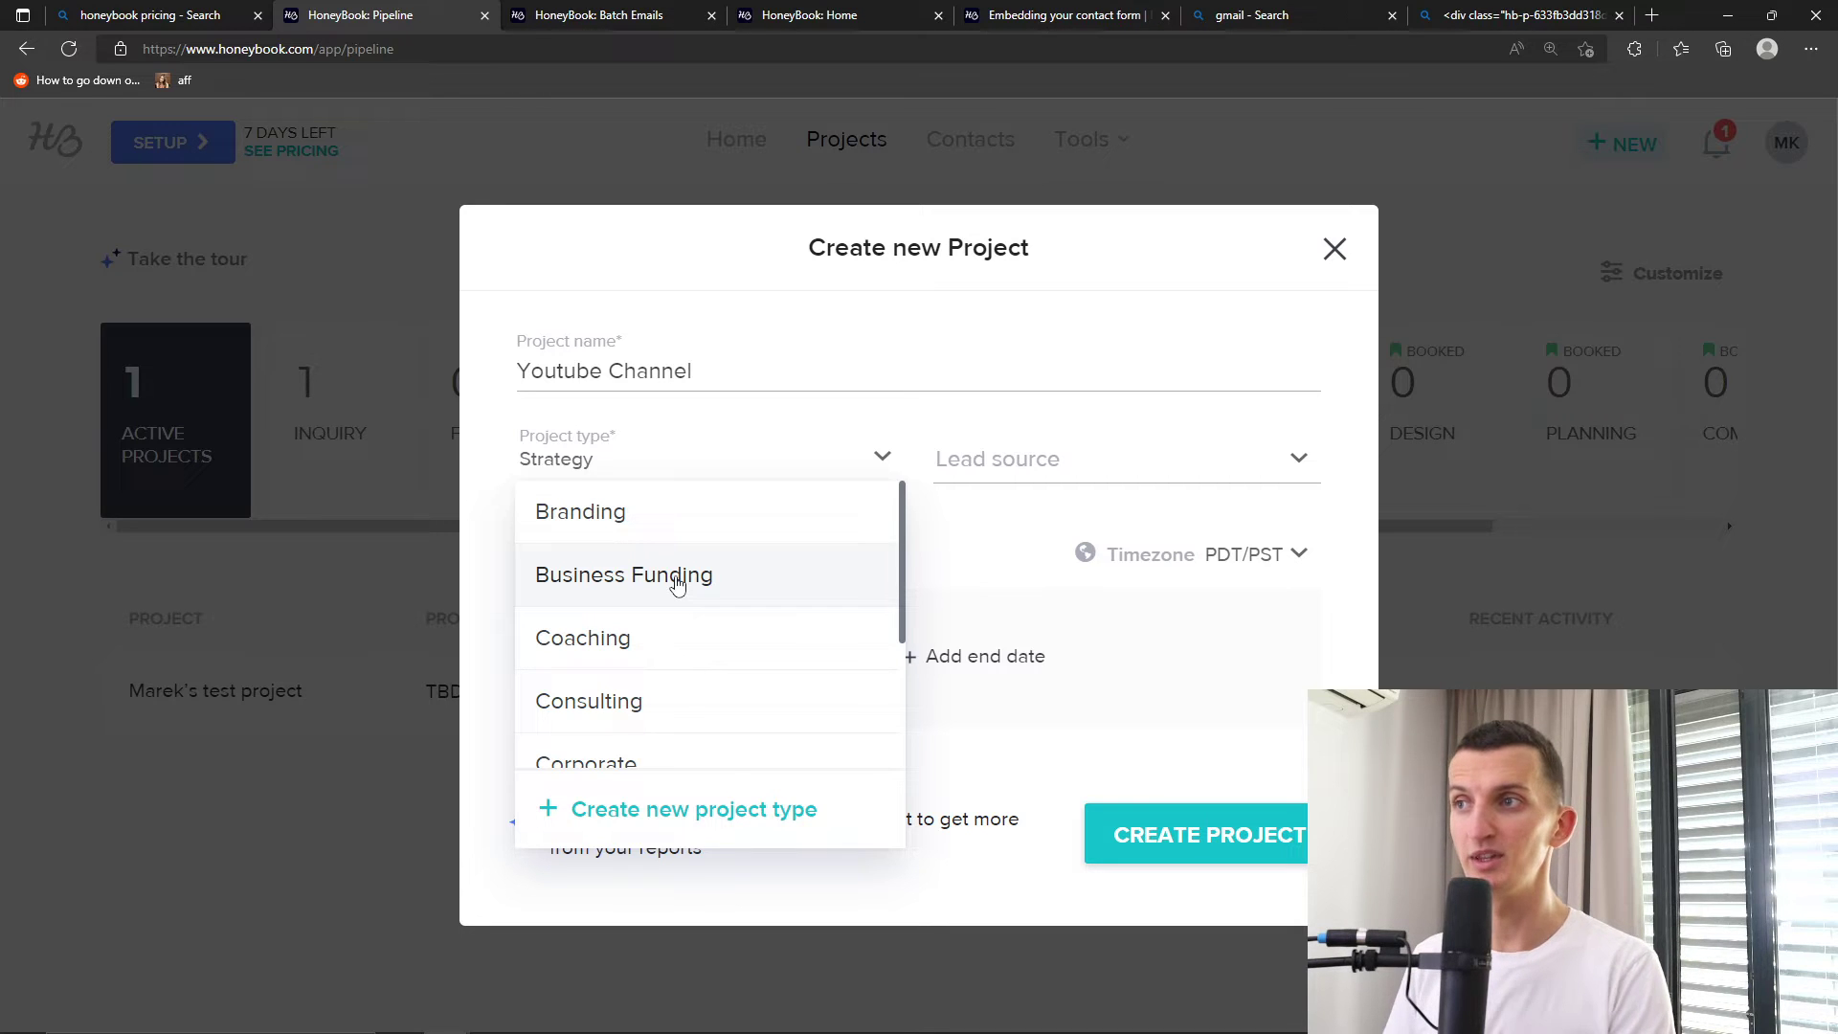
scroll(759, 595, down, 3)
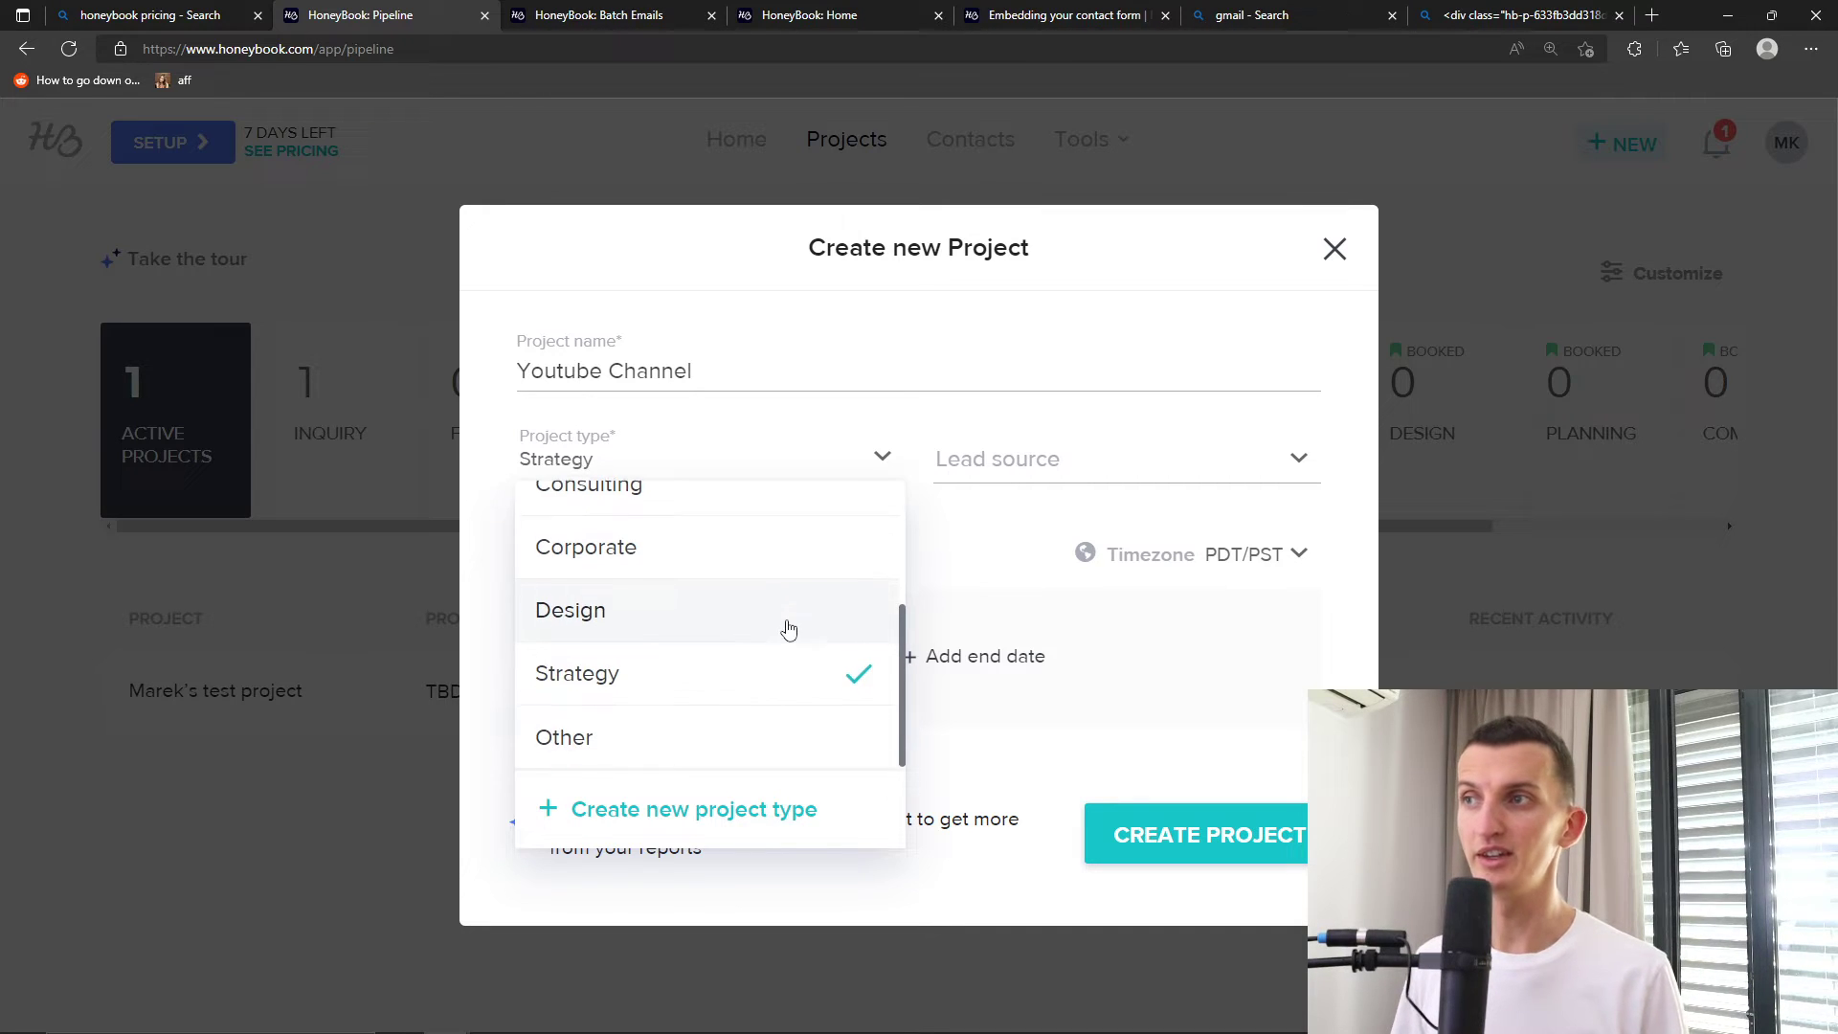
click(967, 622)
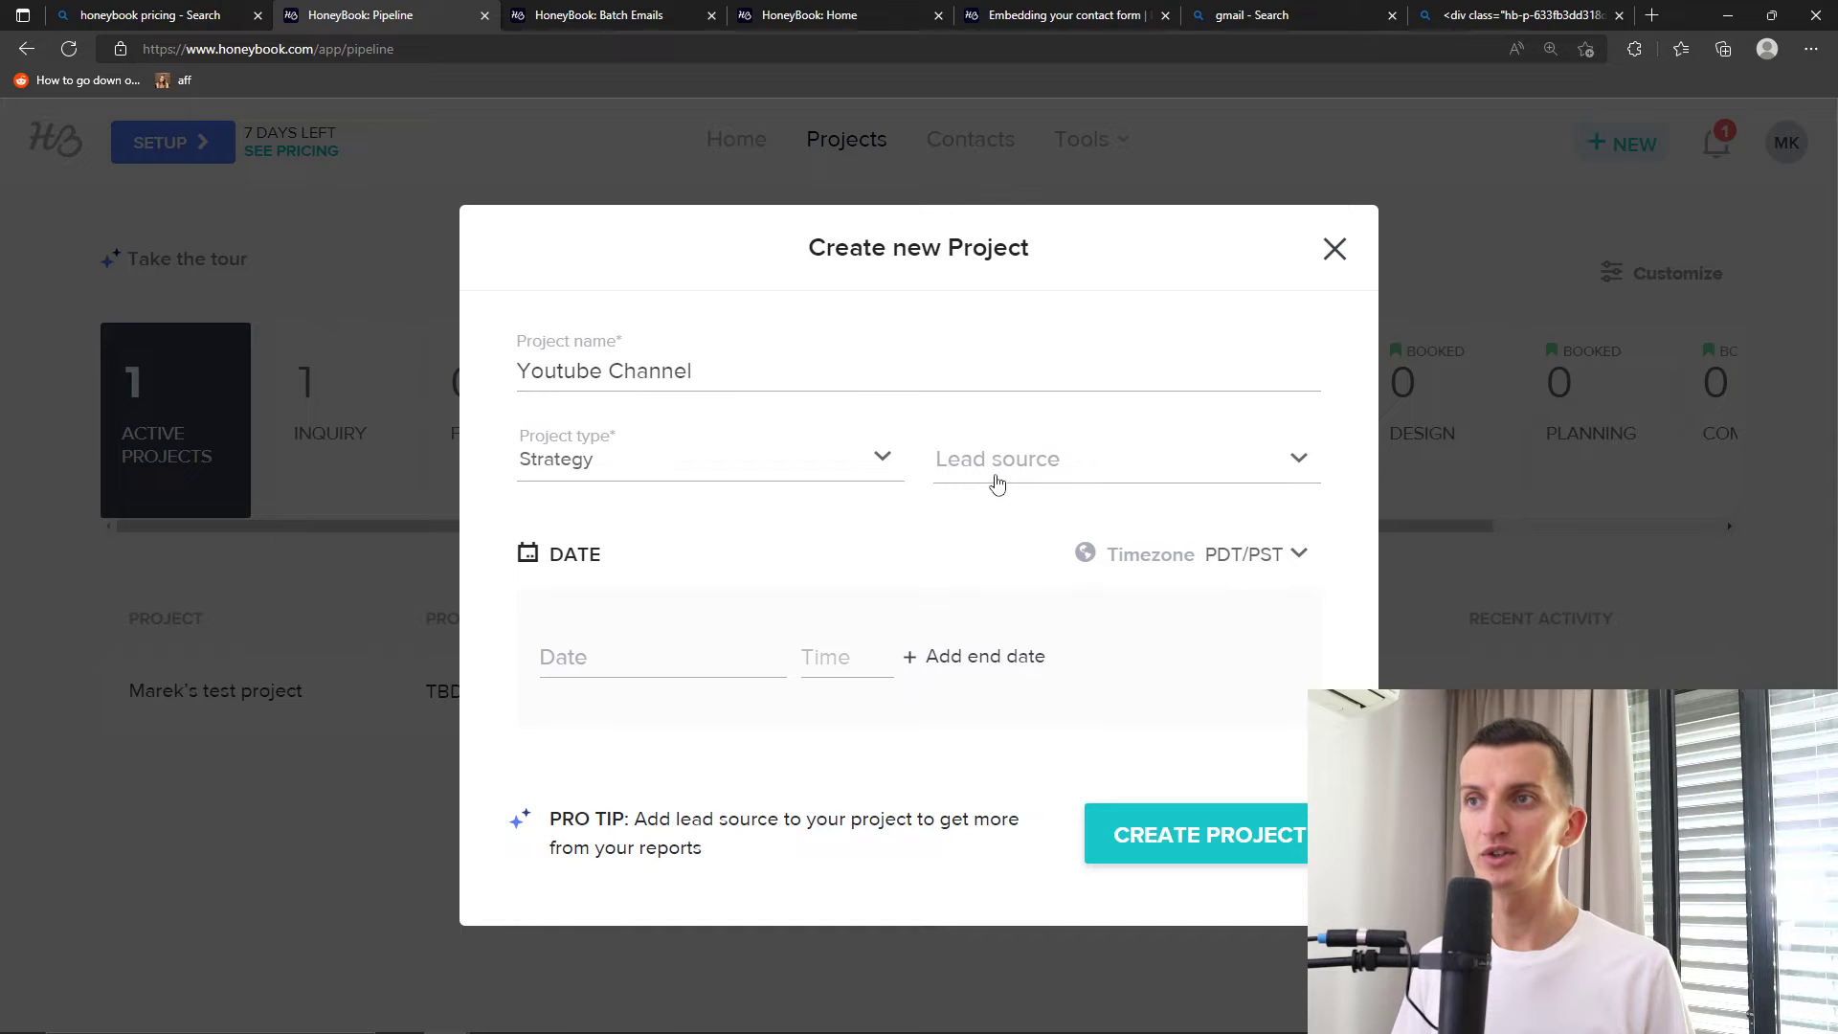
Choose Google as the project's lead source
click(996, 479)
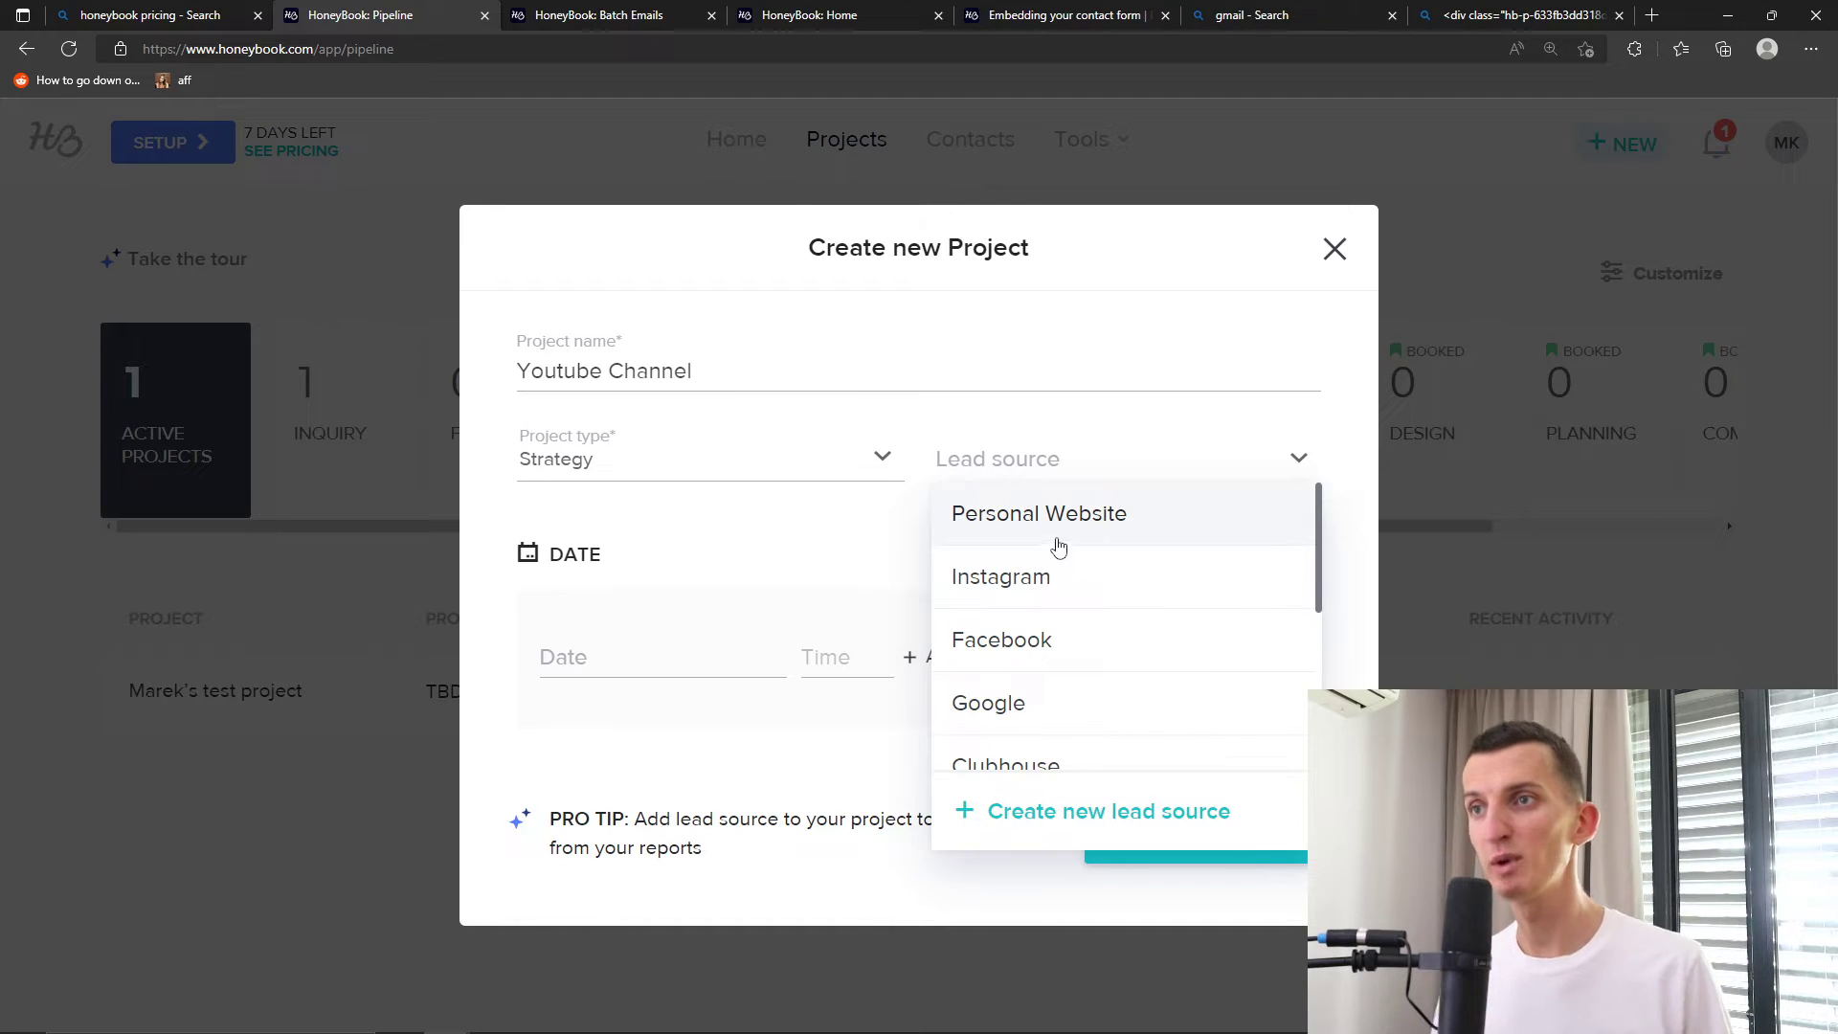
scroll(1053, 556, down, 1)
scroll(1050, 603, down, 4)
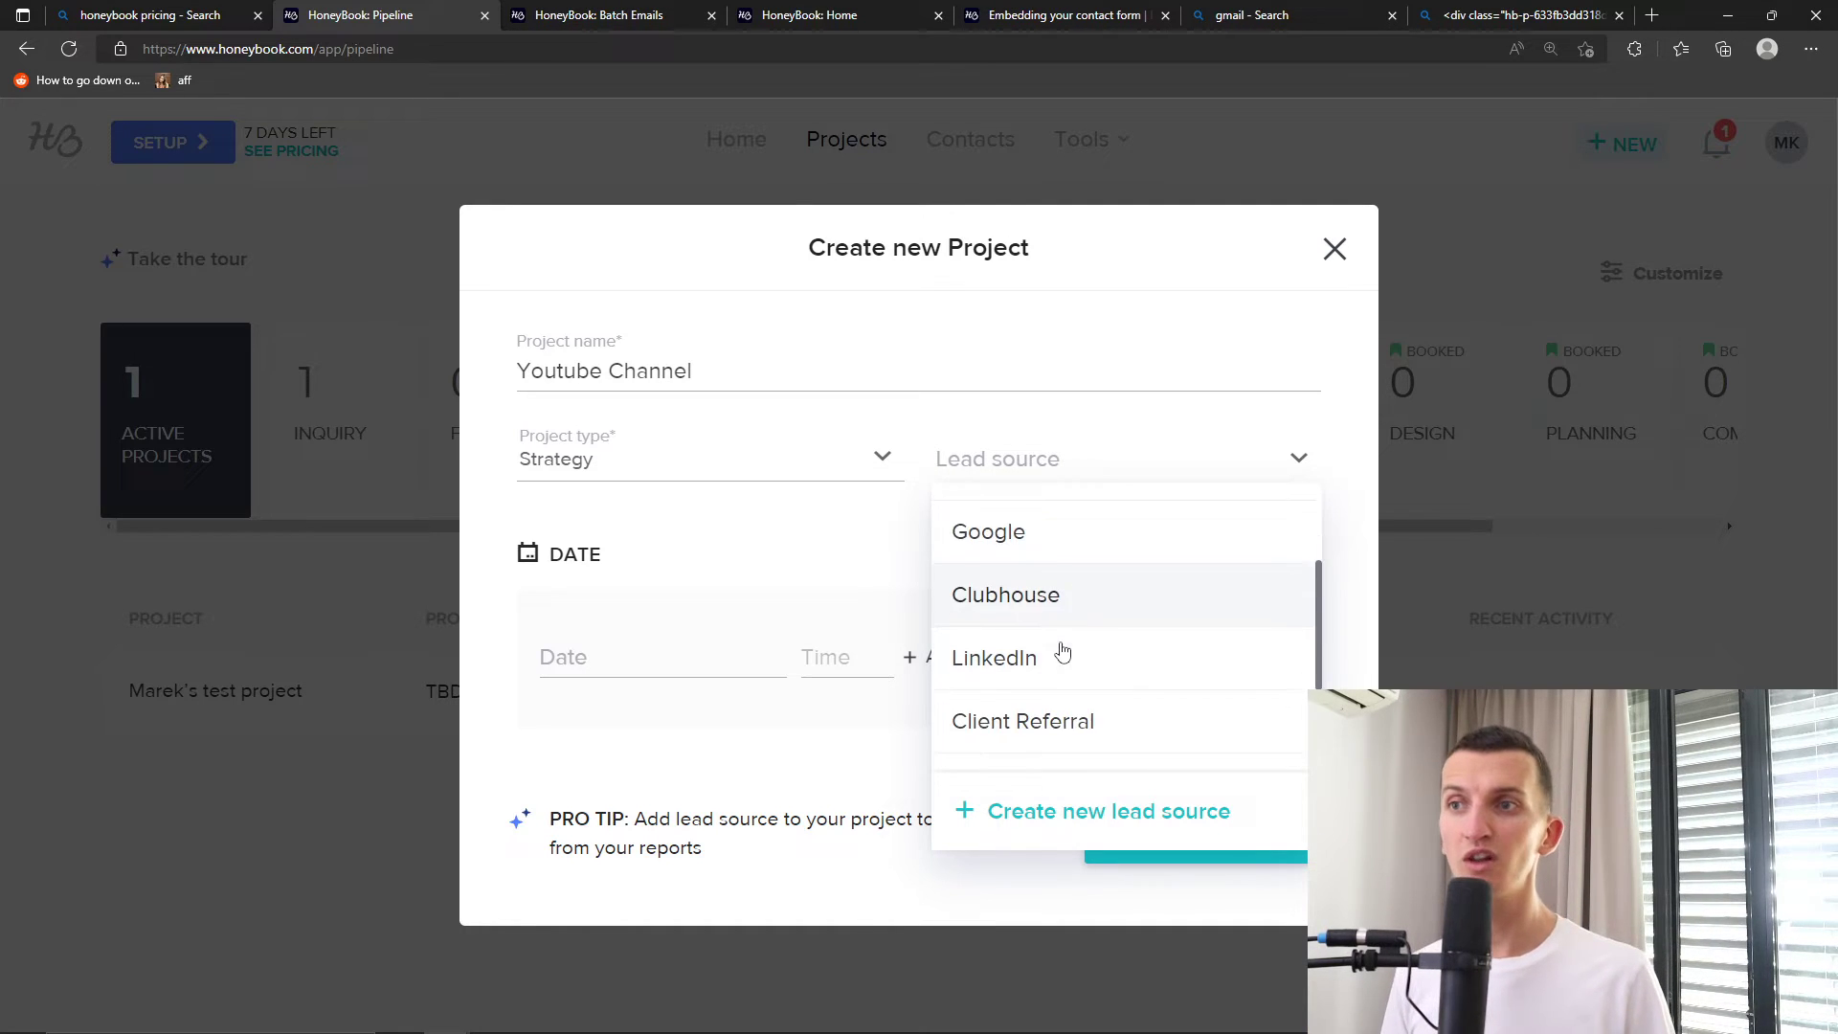
scroll(1046, 632, up, 5)
click(996, 701)
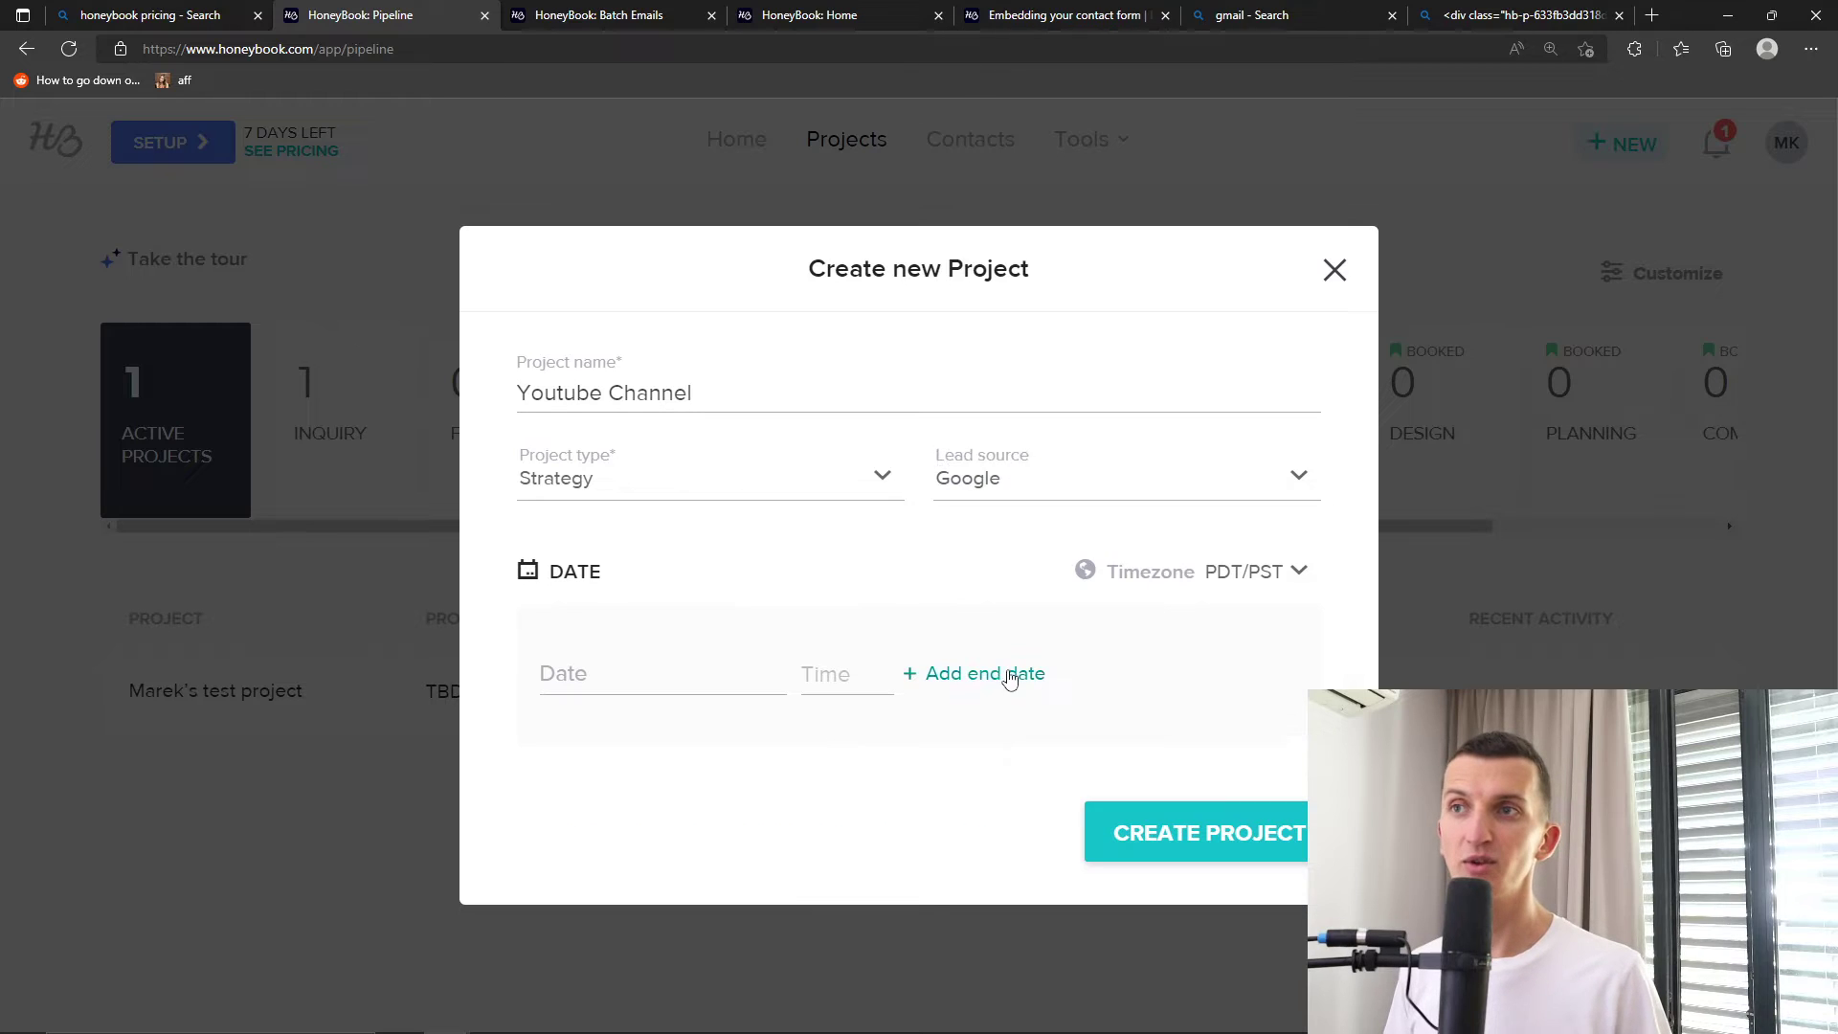
Switch the lead source to Instagram, then back to Google
click(1042, 492)
click(1027, 585)
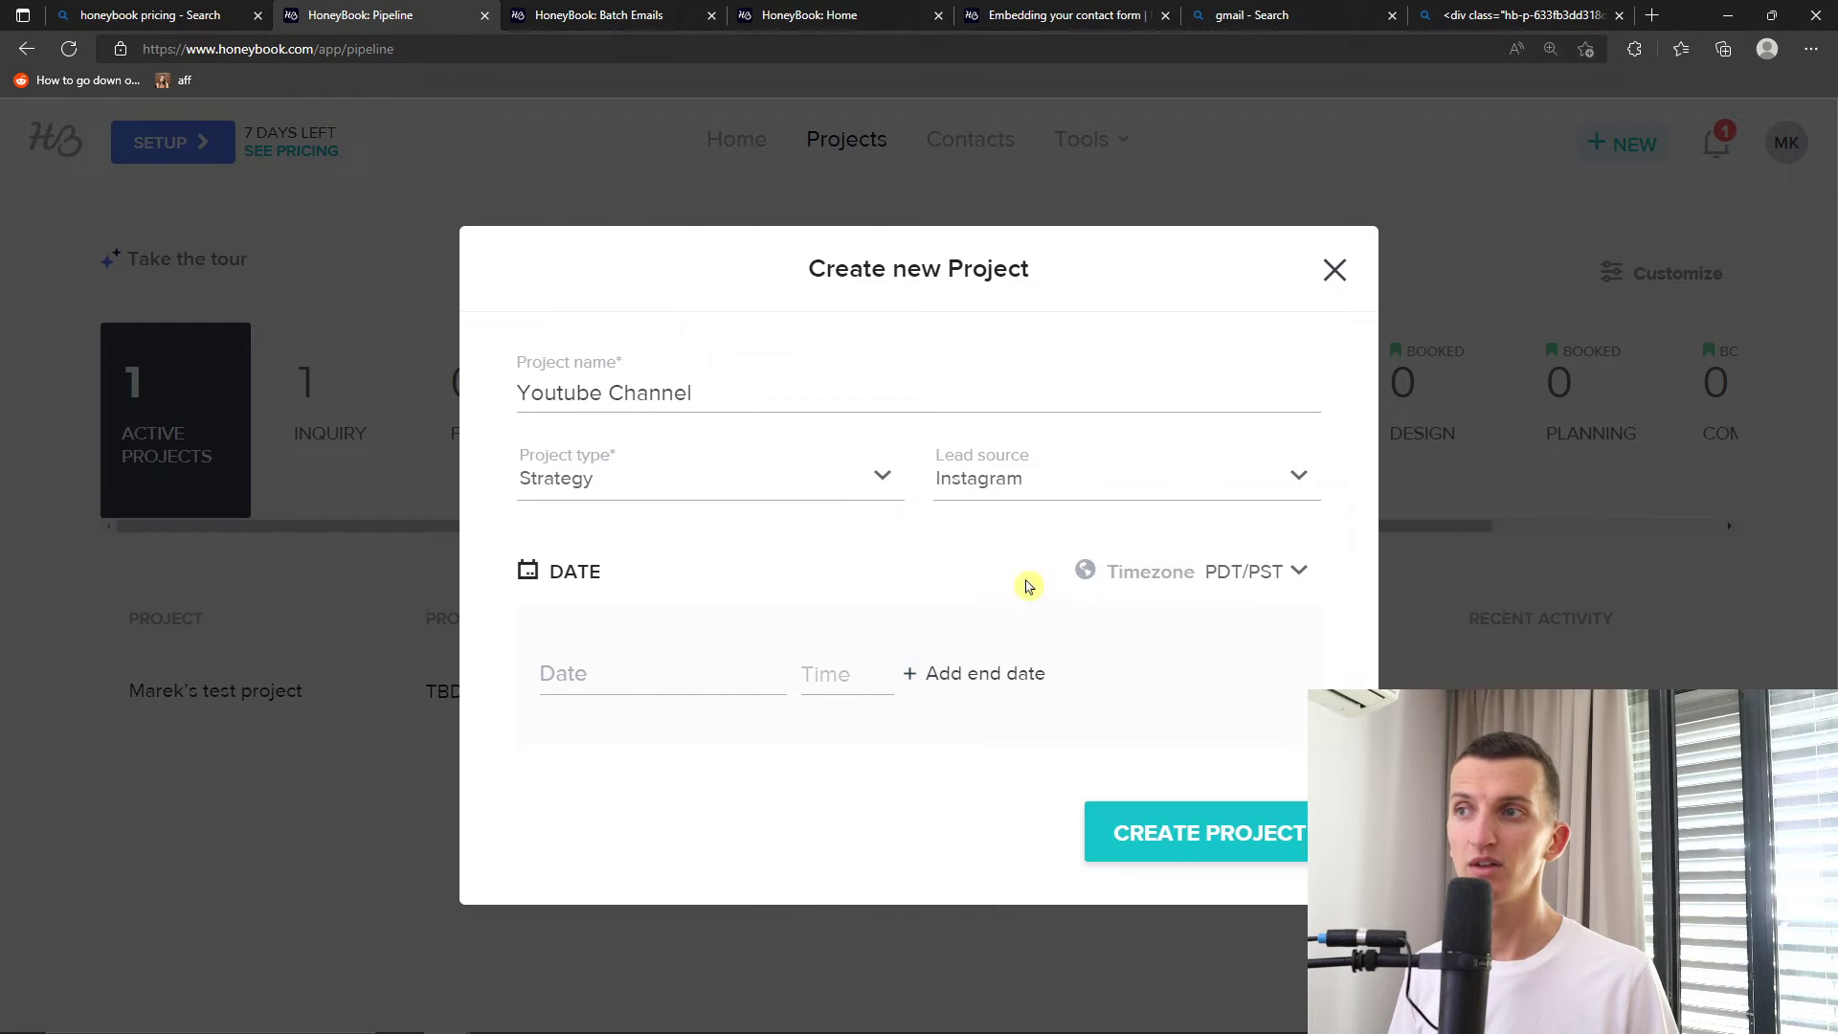
click(1046, 498)
click(998, 718)
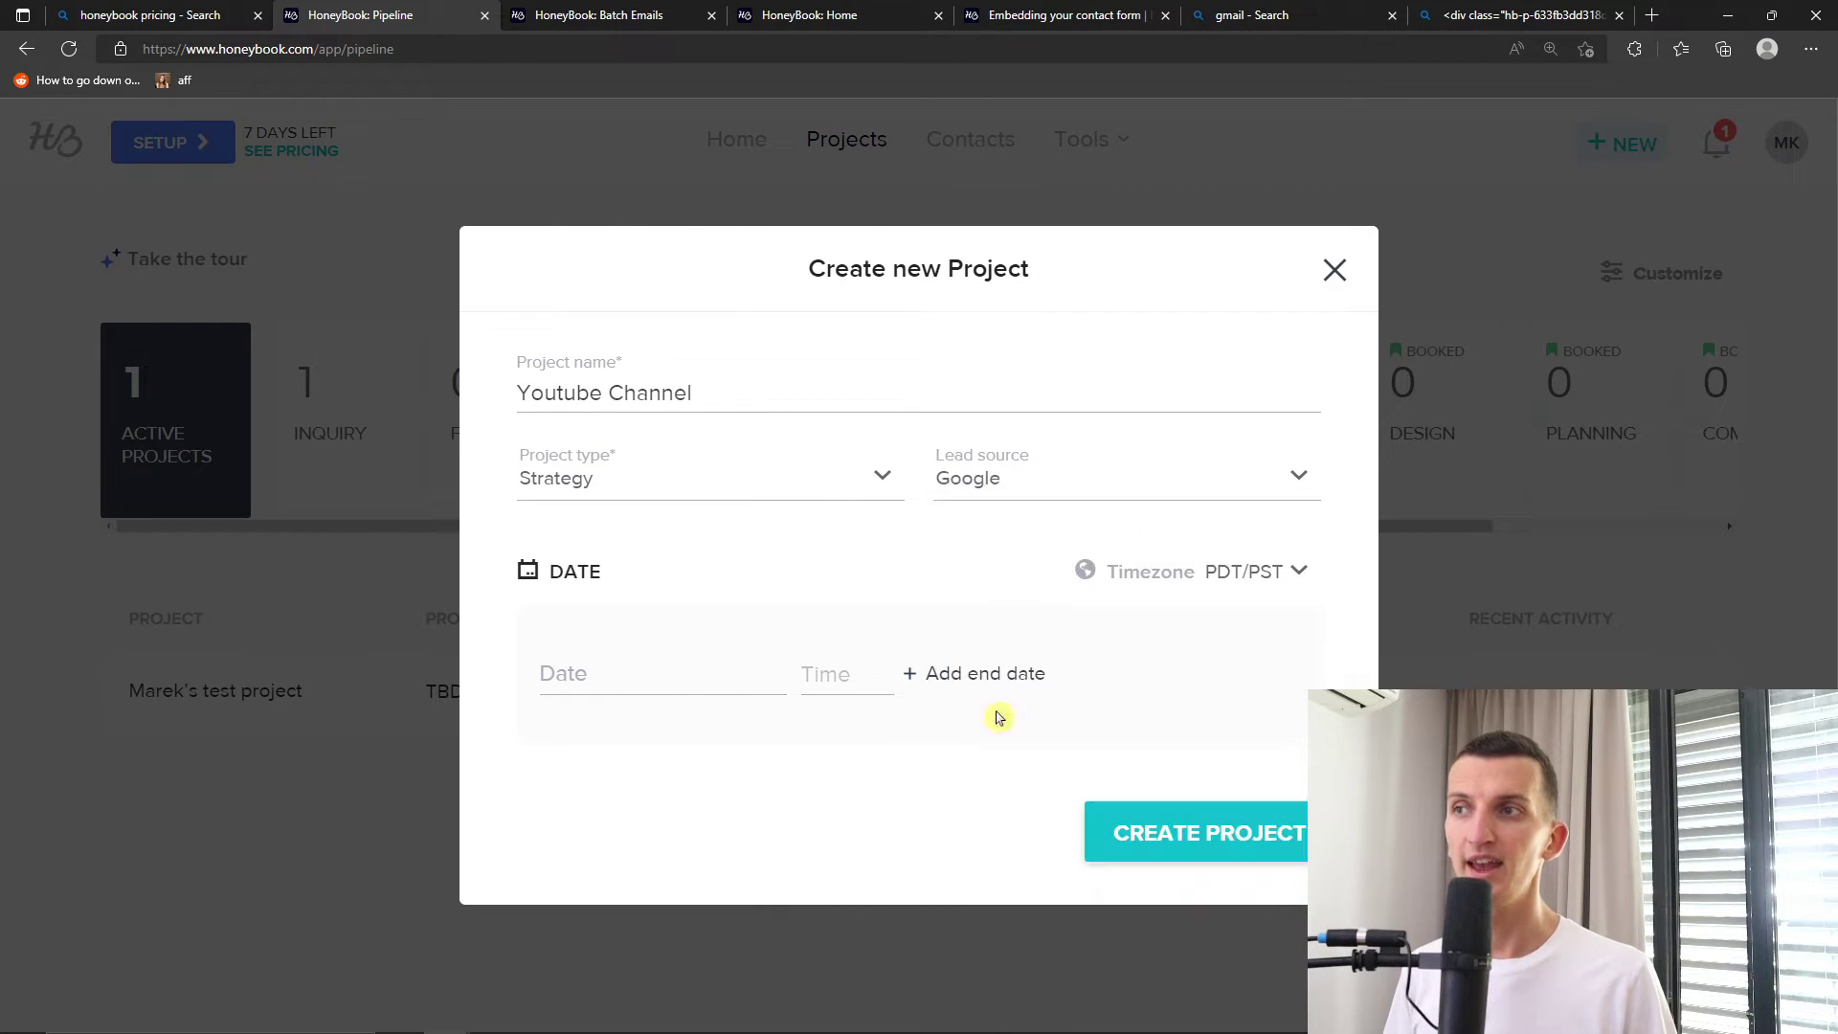
Schedule the project from October 8 to November 1, 2022, both at 1:00 pm
click(687, 675)
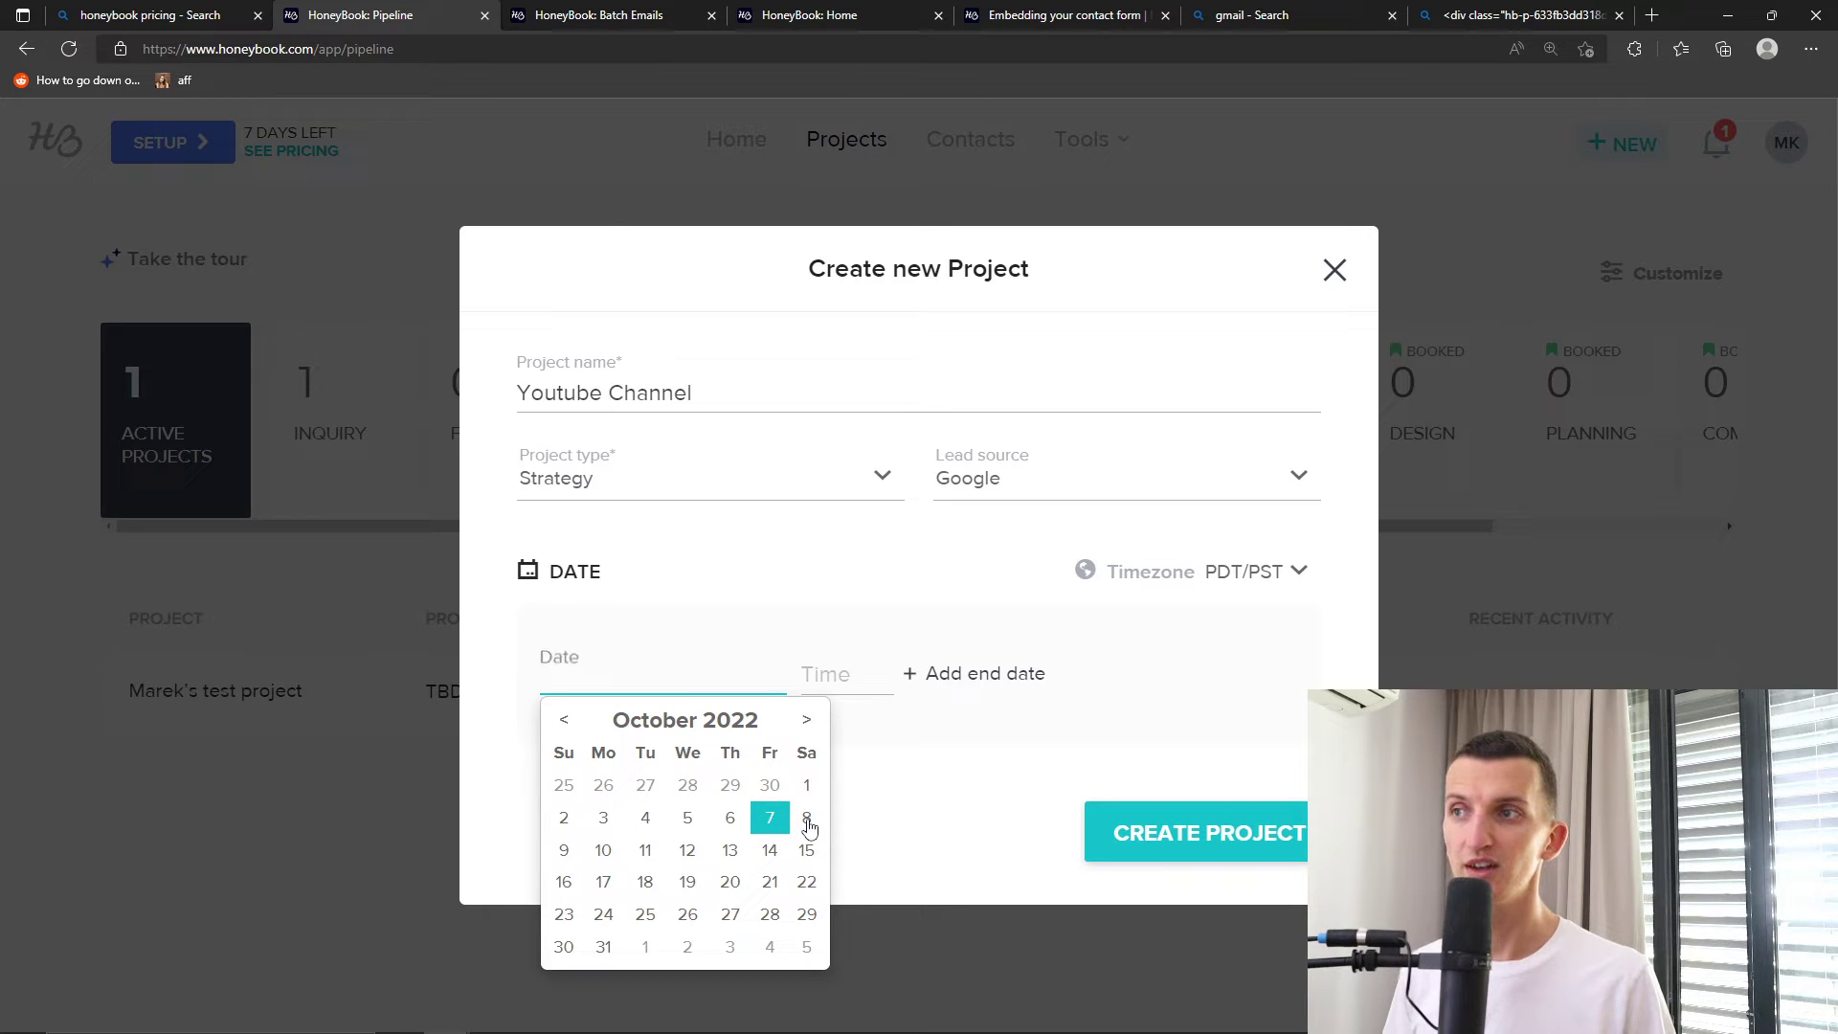
click(807, 819)
click(825, 673)
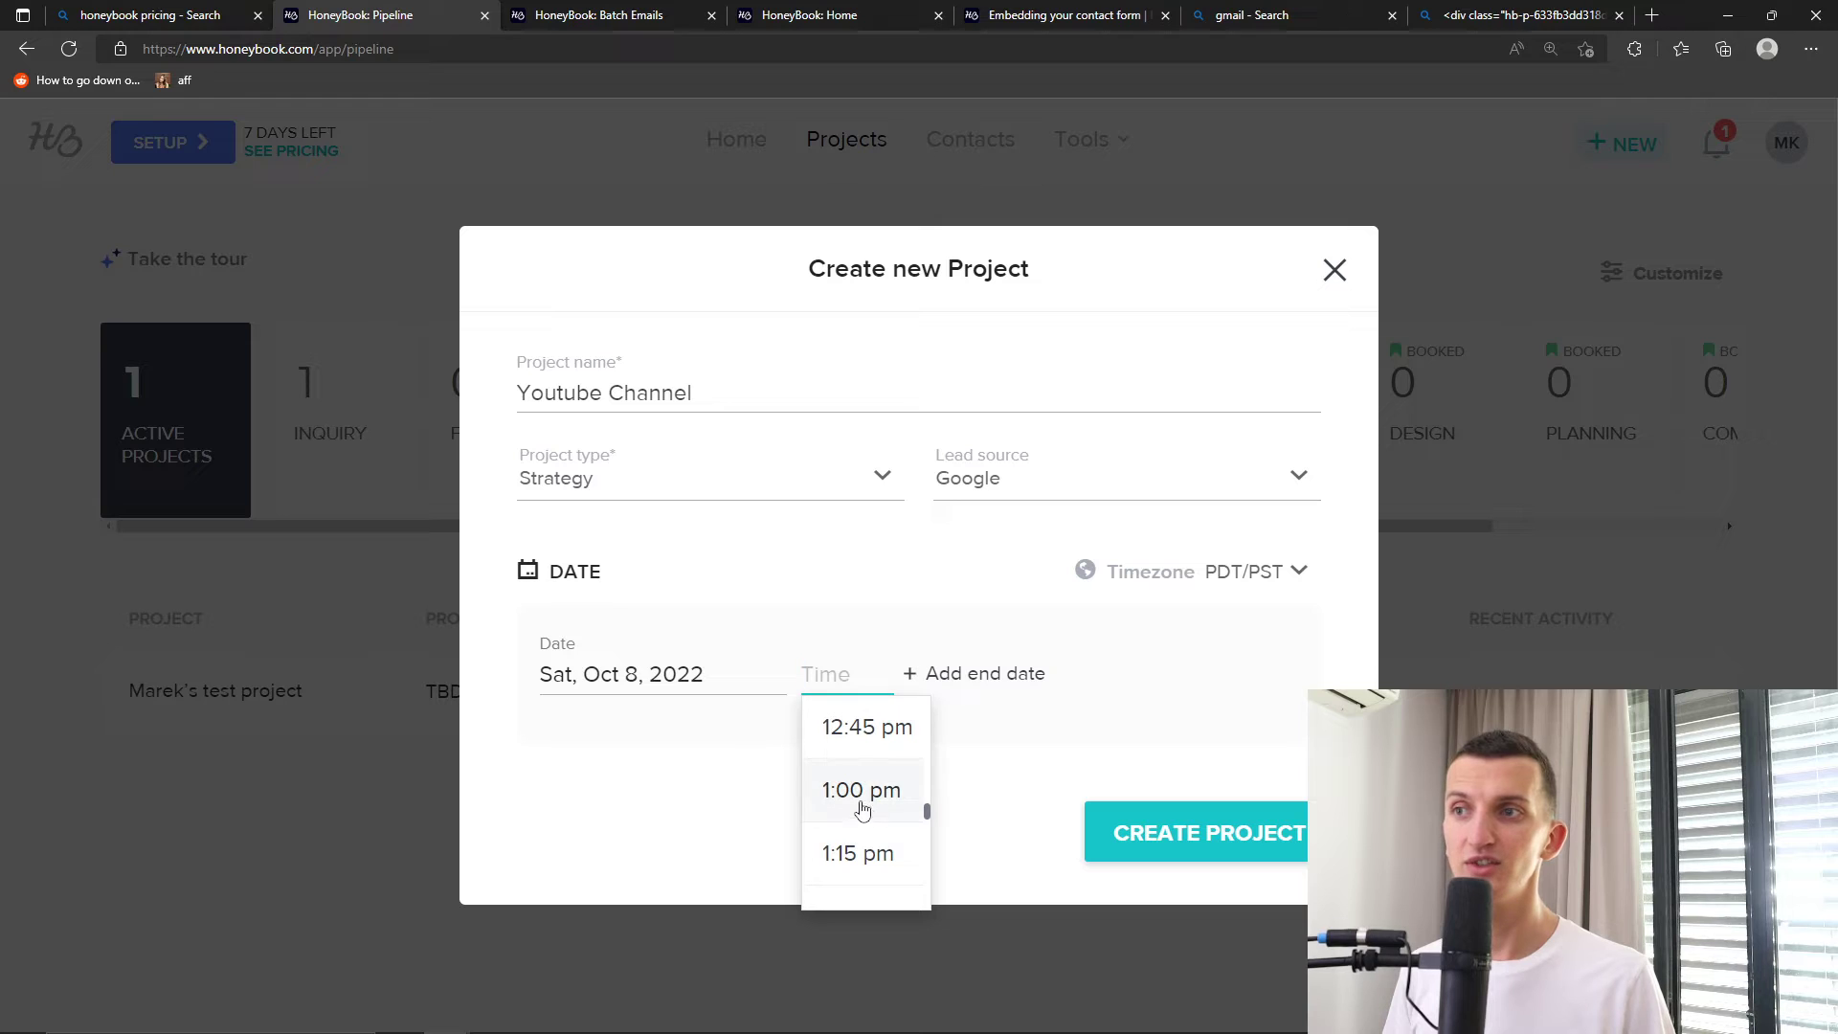
click(871, 814)
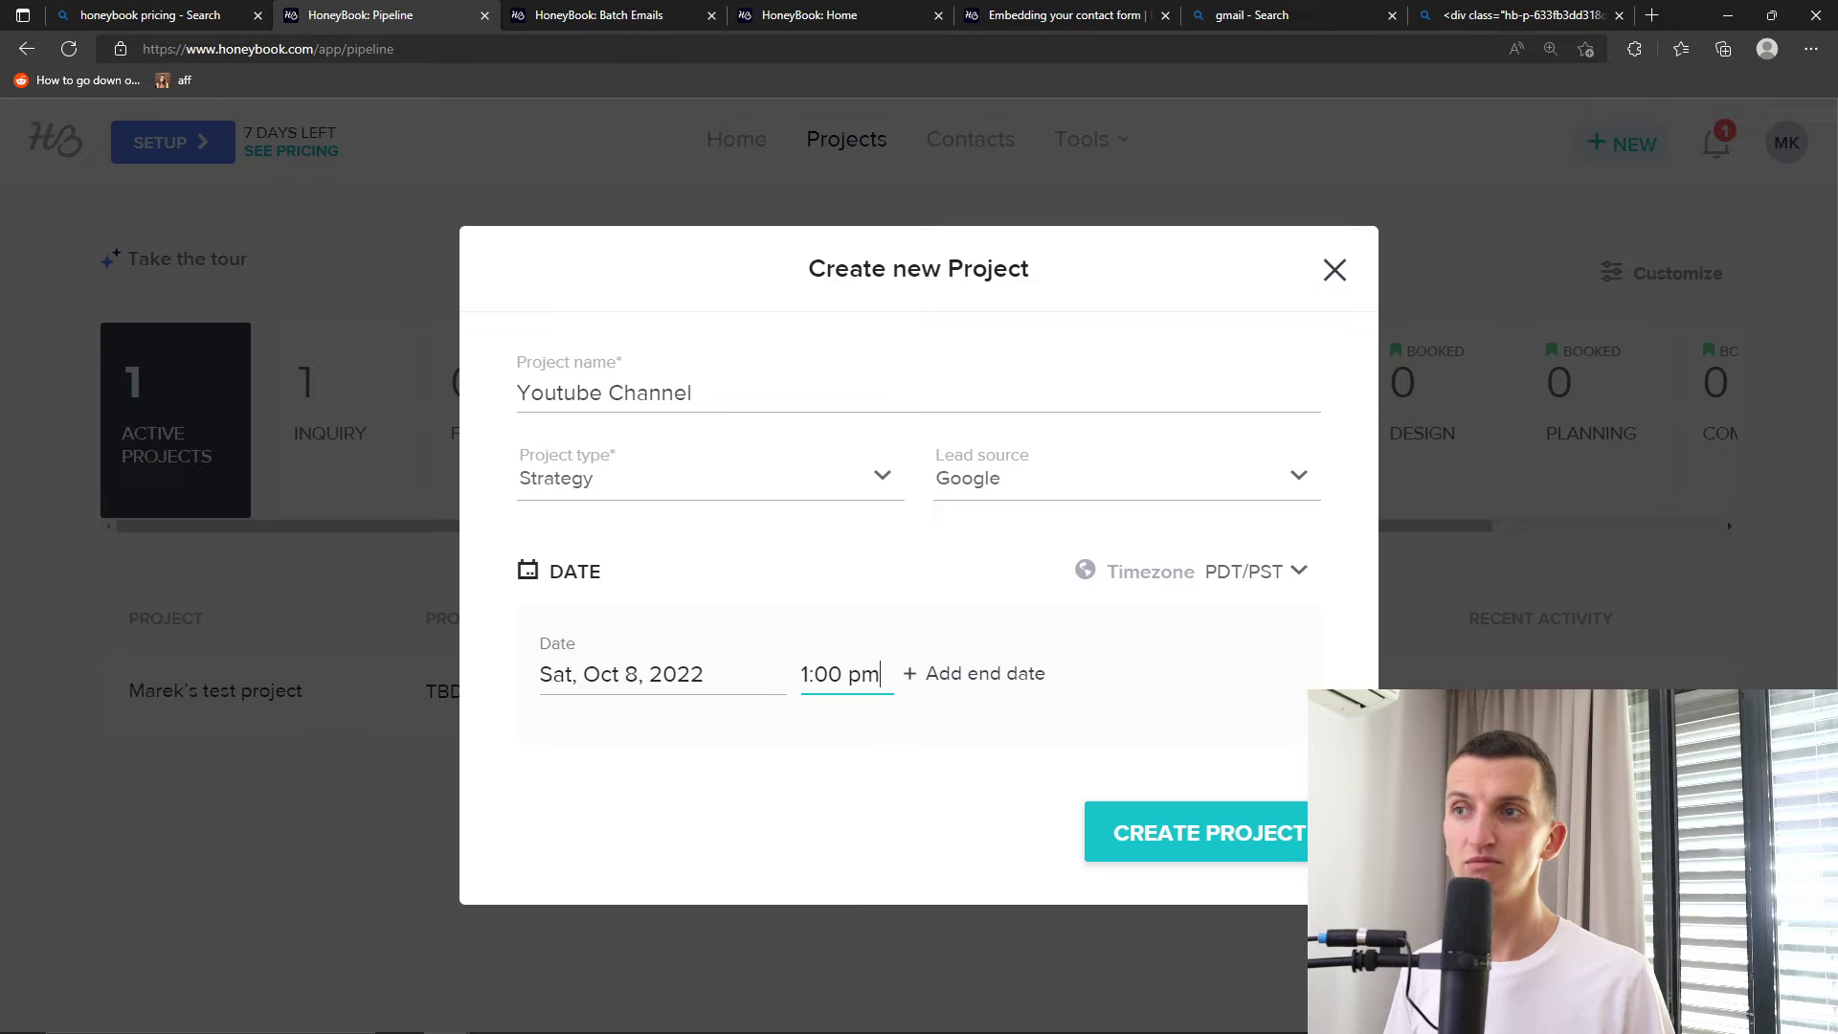
click(969, 674)
click(1057, 680)
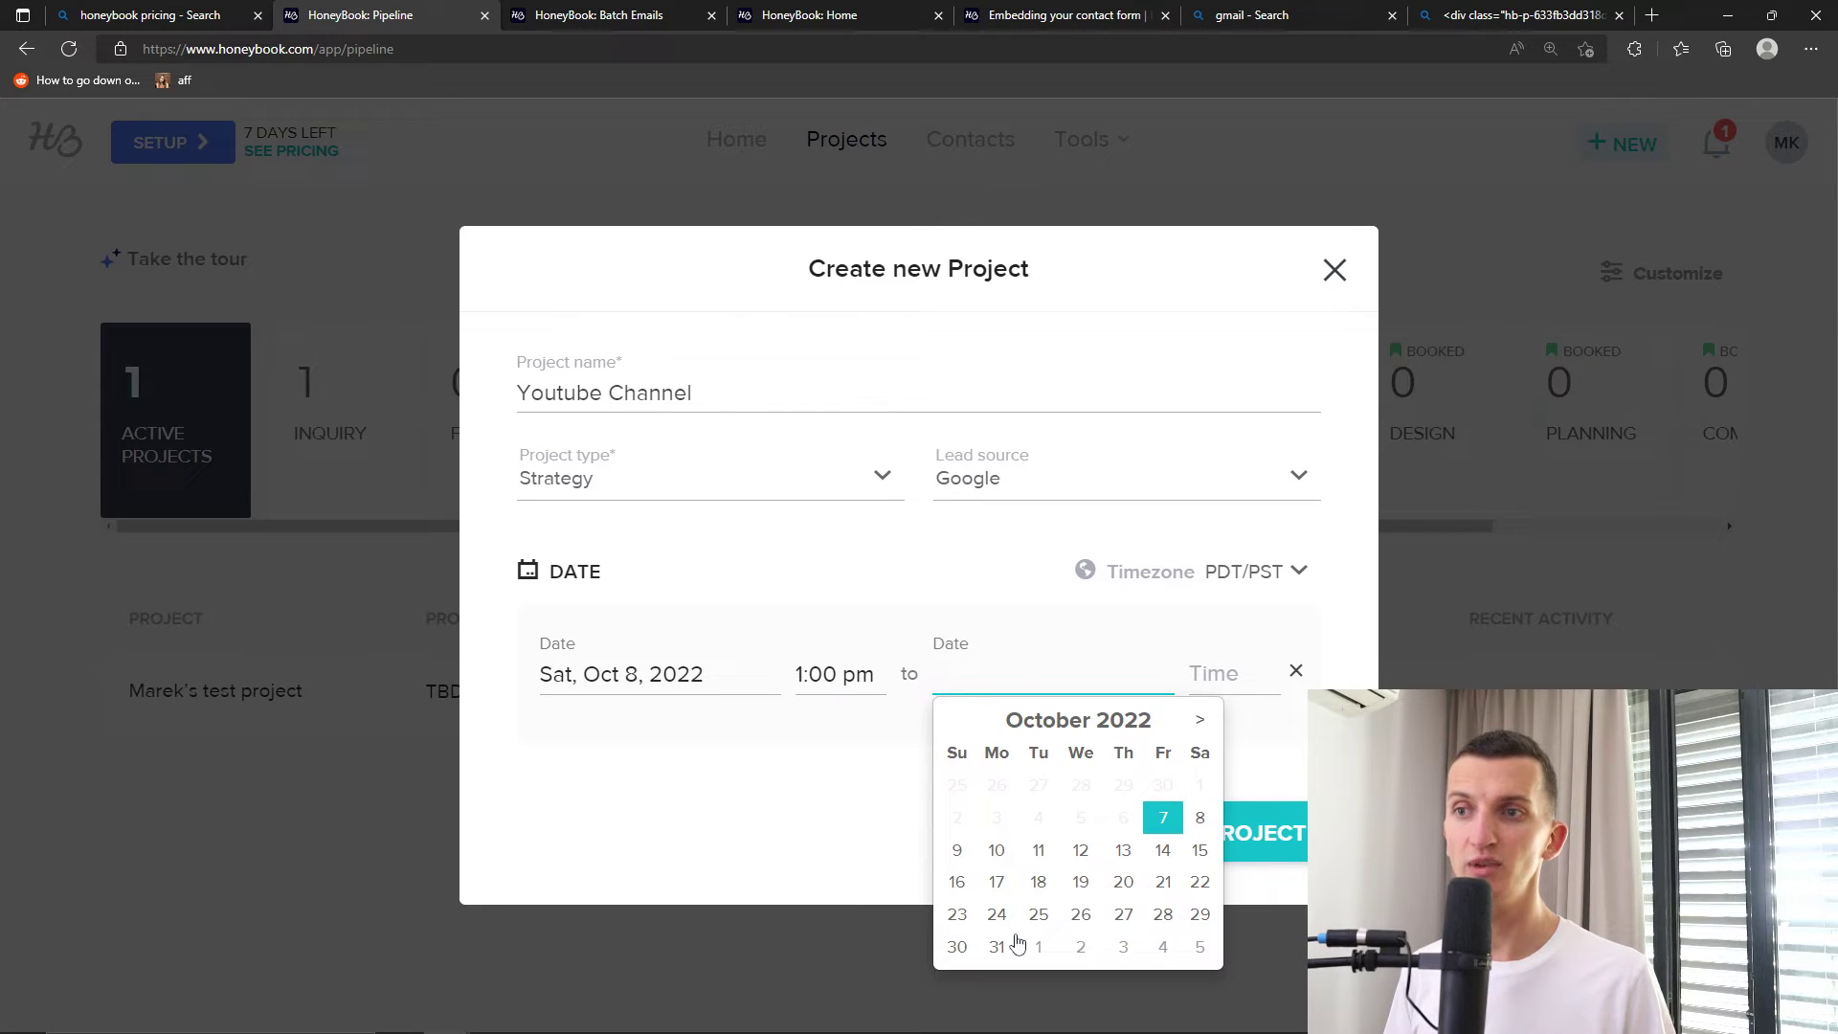
click(1031, 944)
click(1231, 676)
click(1237, 787)
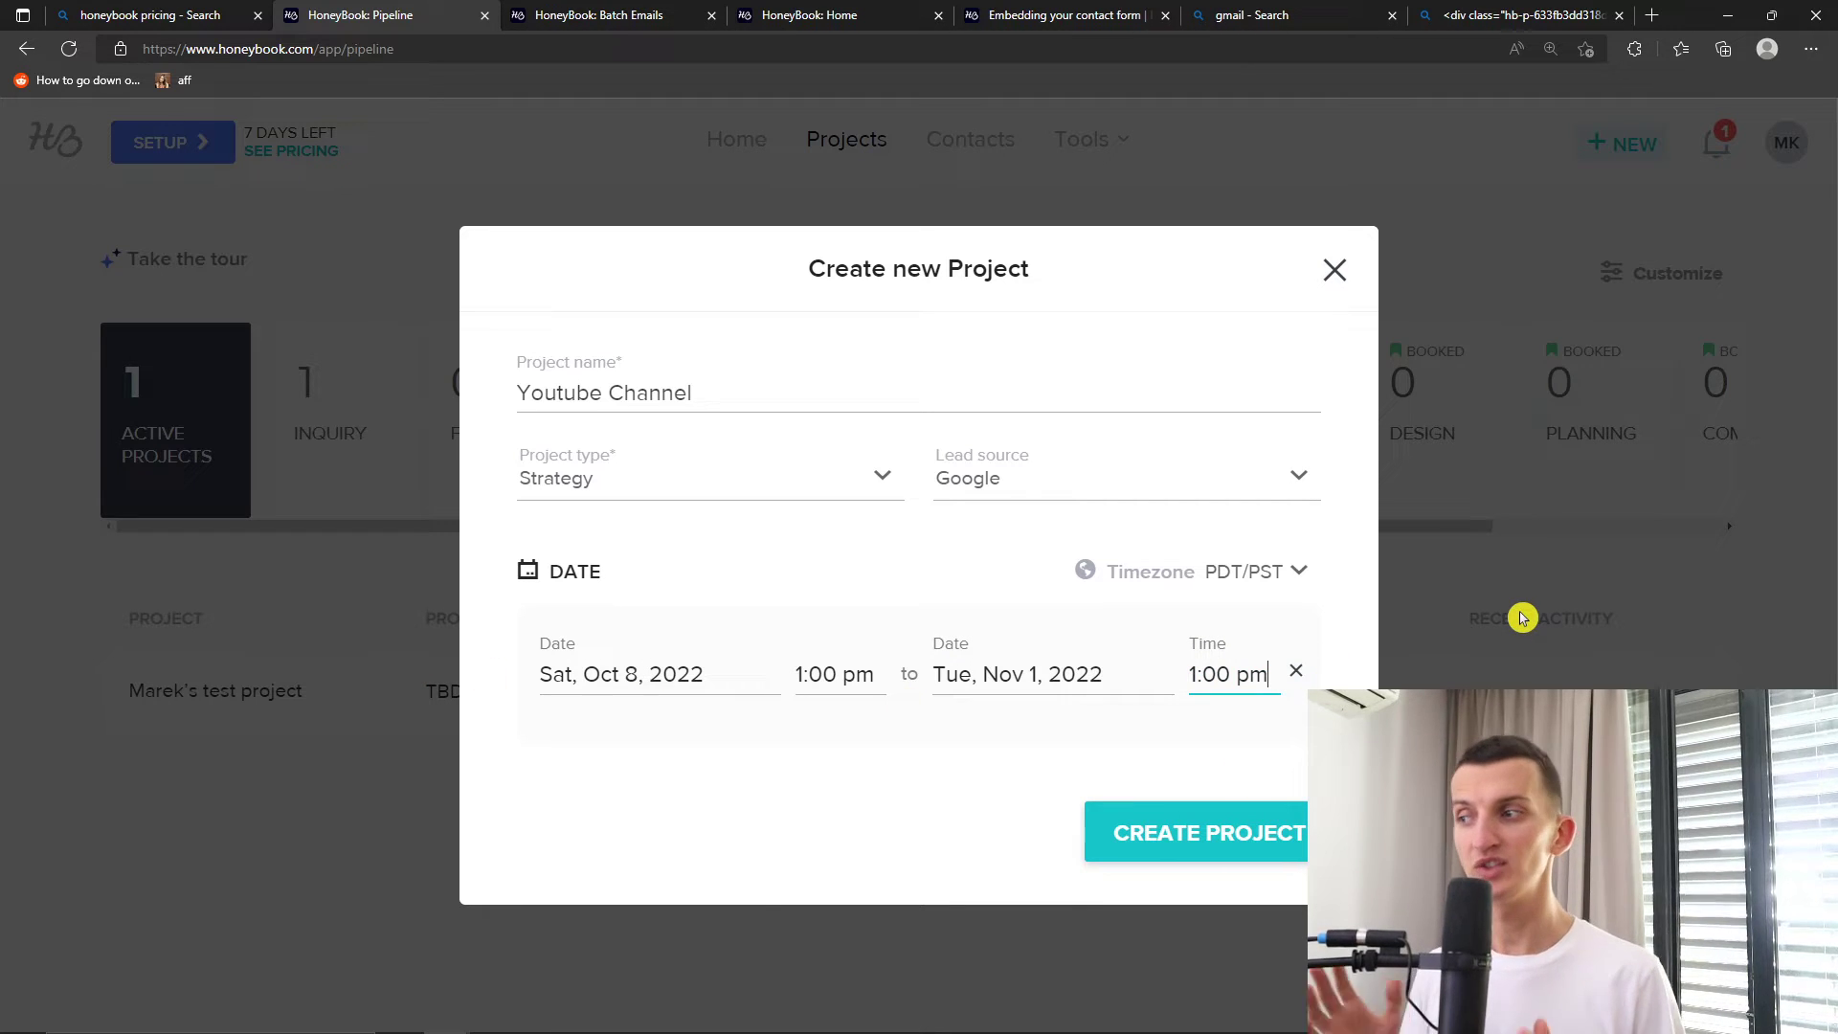
Create the Youtube Channel project
click(1297, 577)
click(1258, 622)
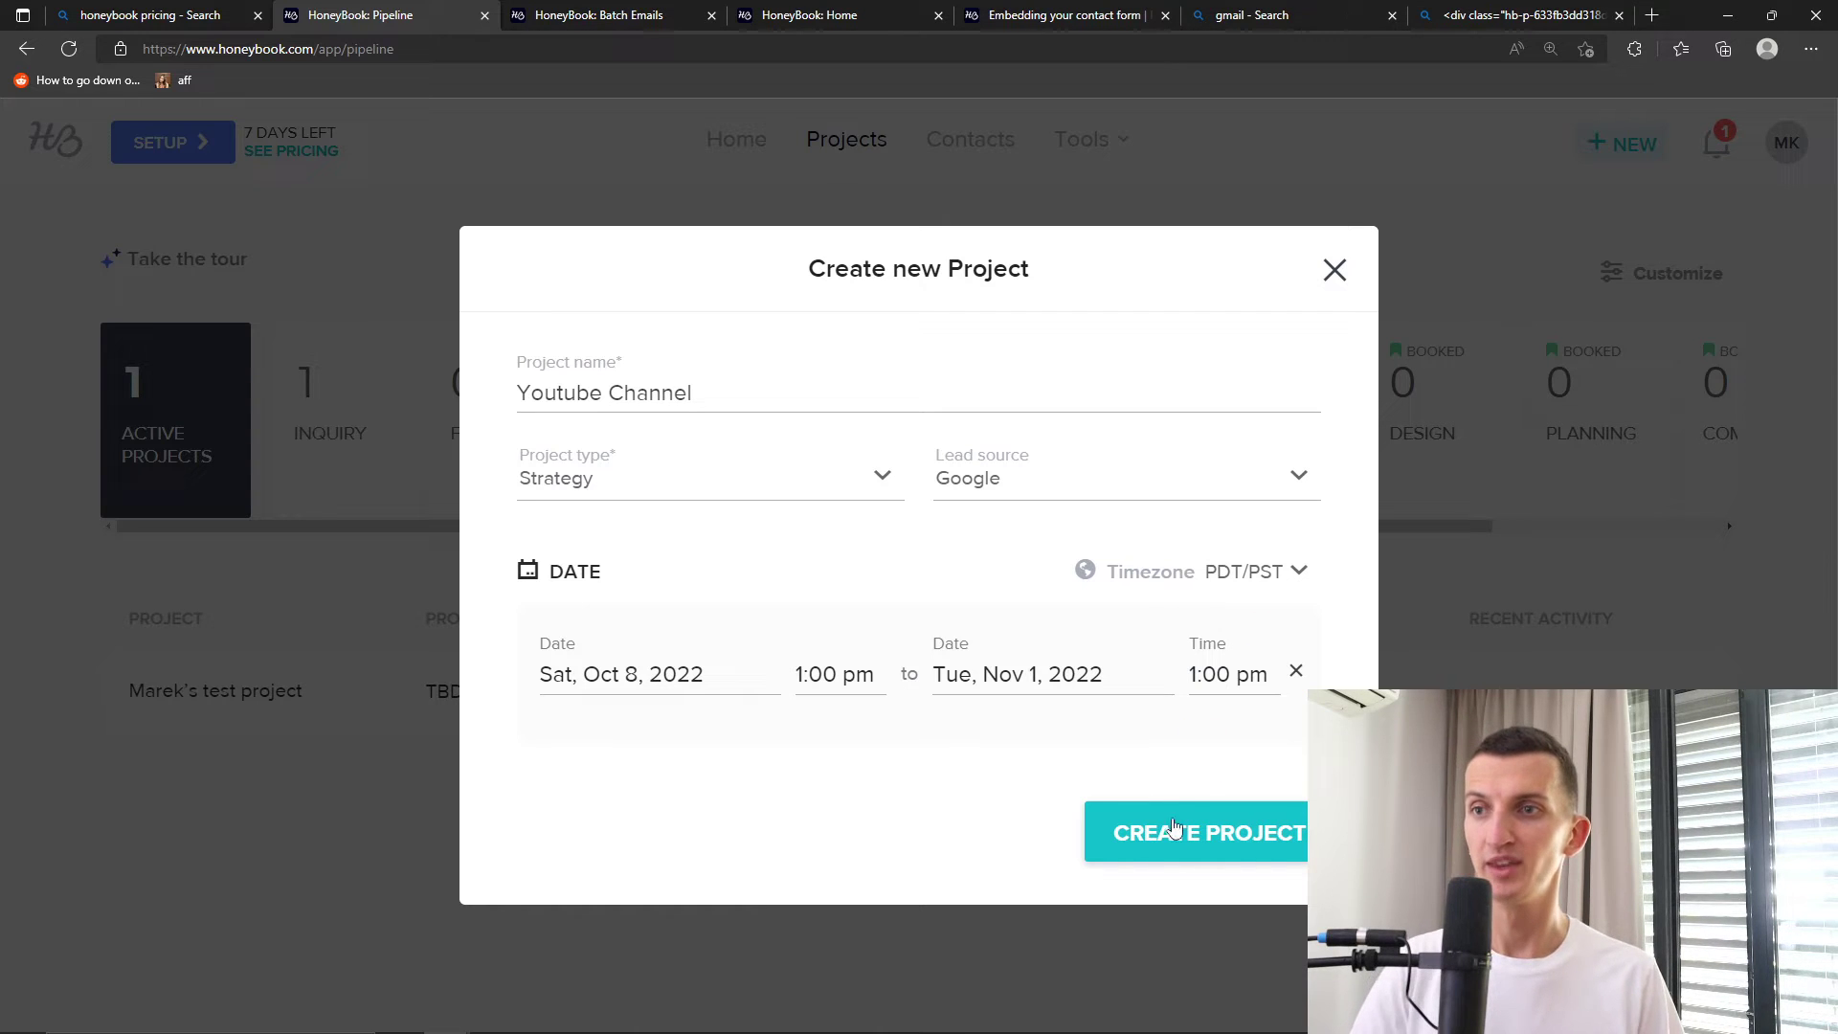
click(1171, 833)
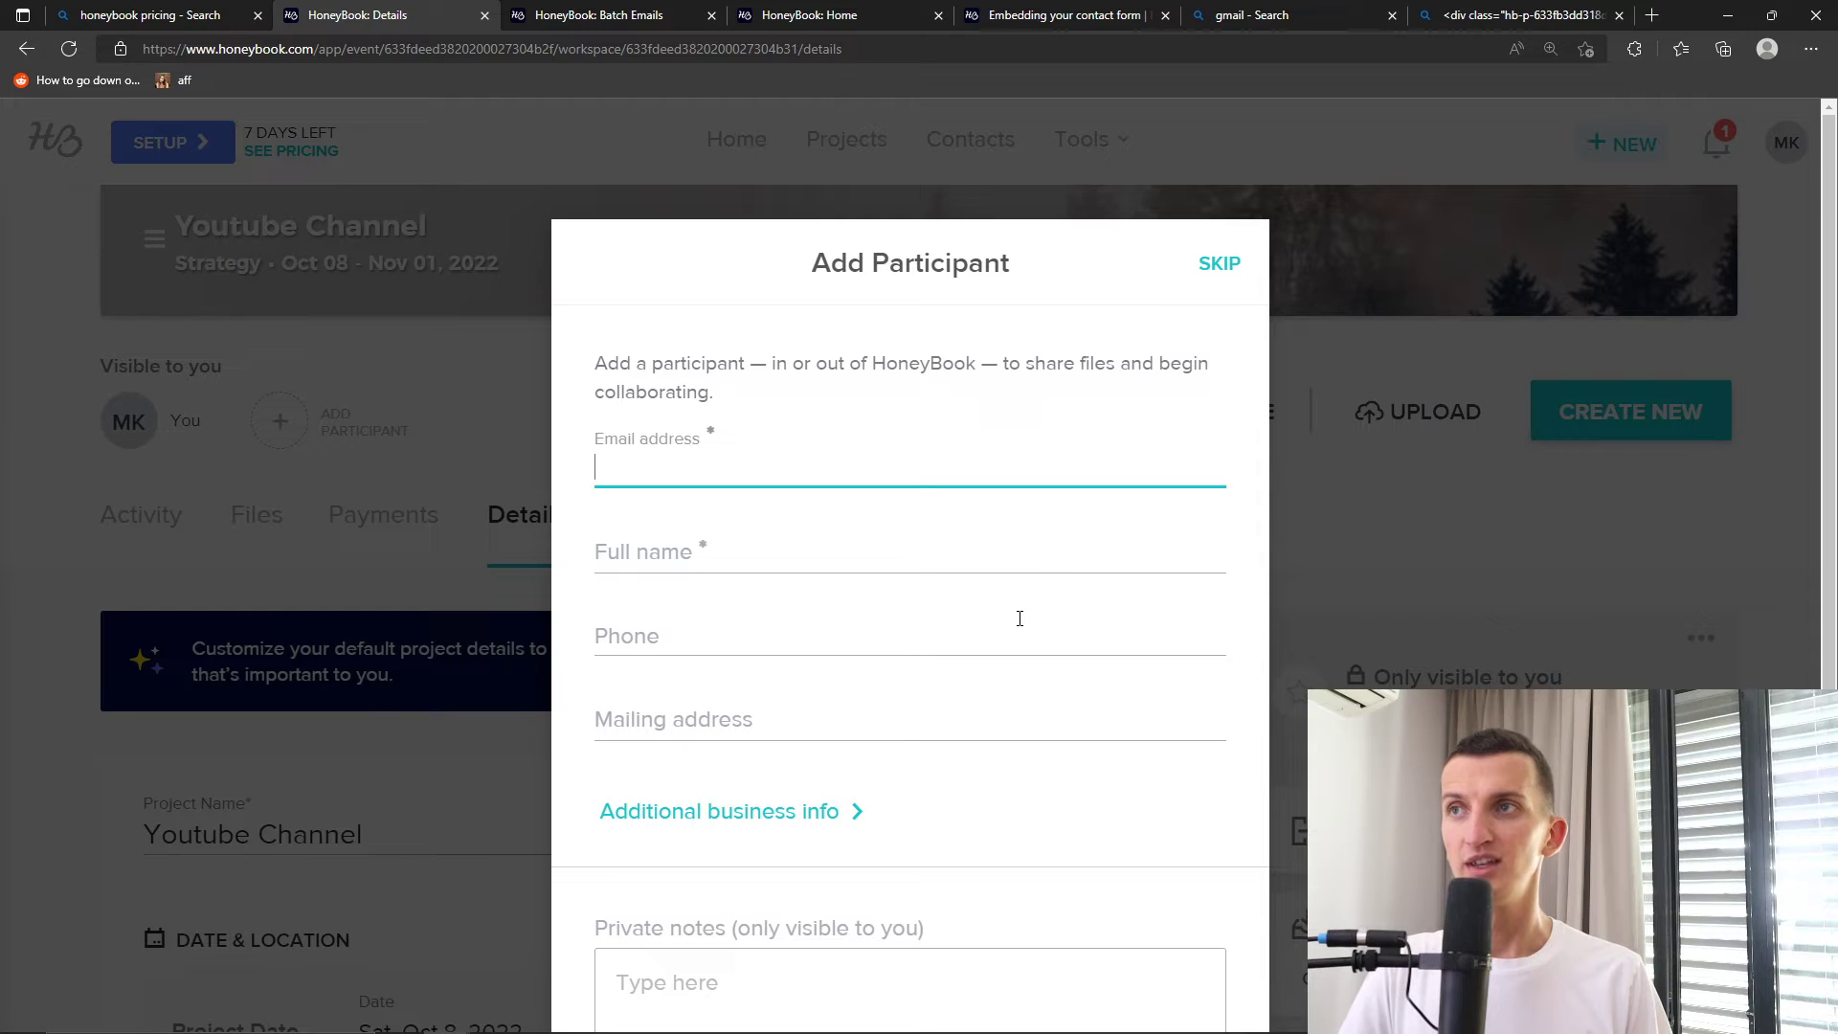
Skip adding a participant to the new project
scroll(1018, 617, down, 1)
scroll(1008, 621, up, 1)
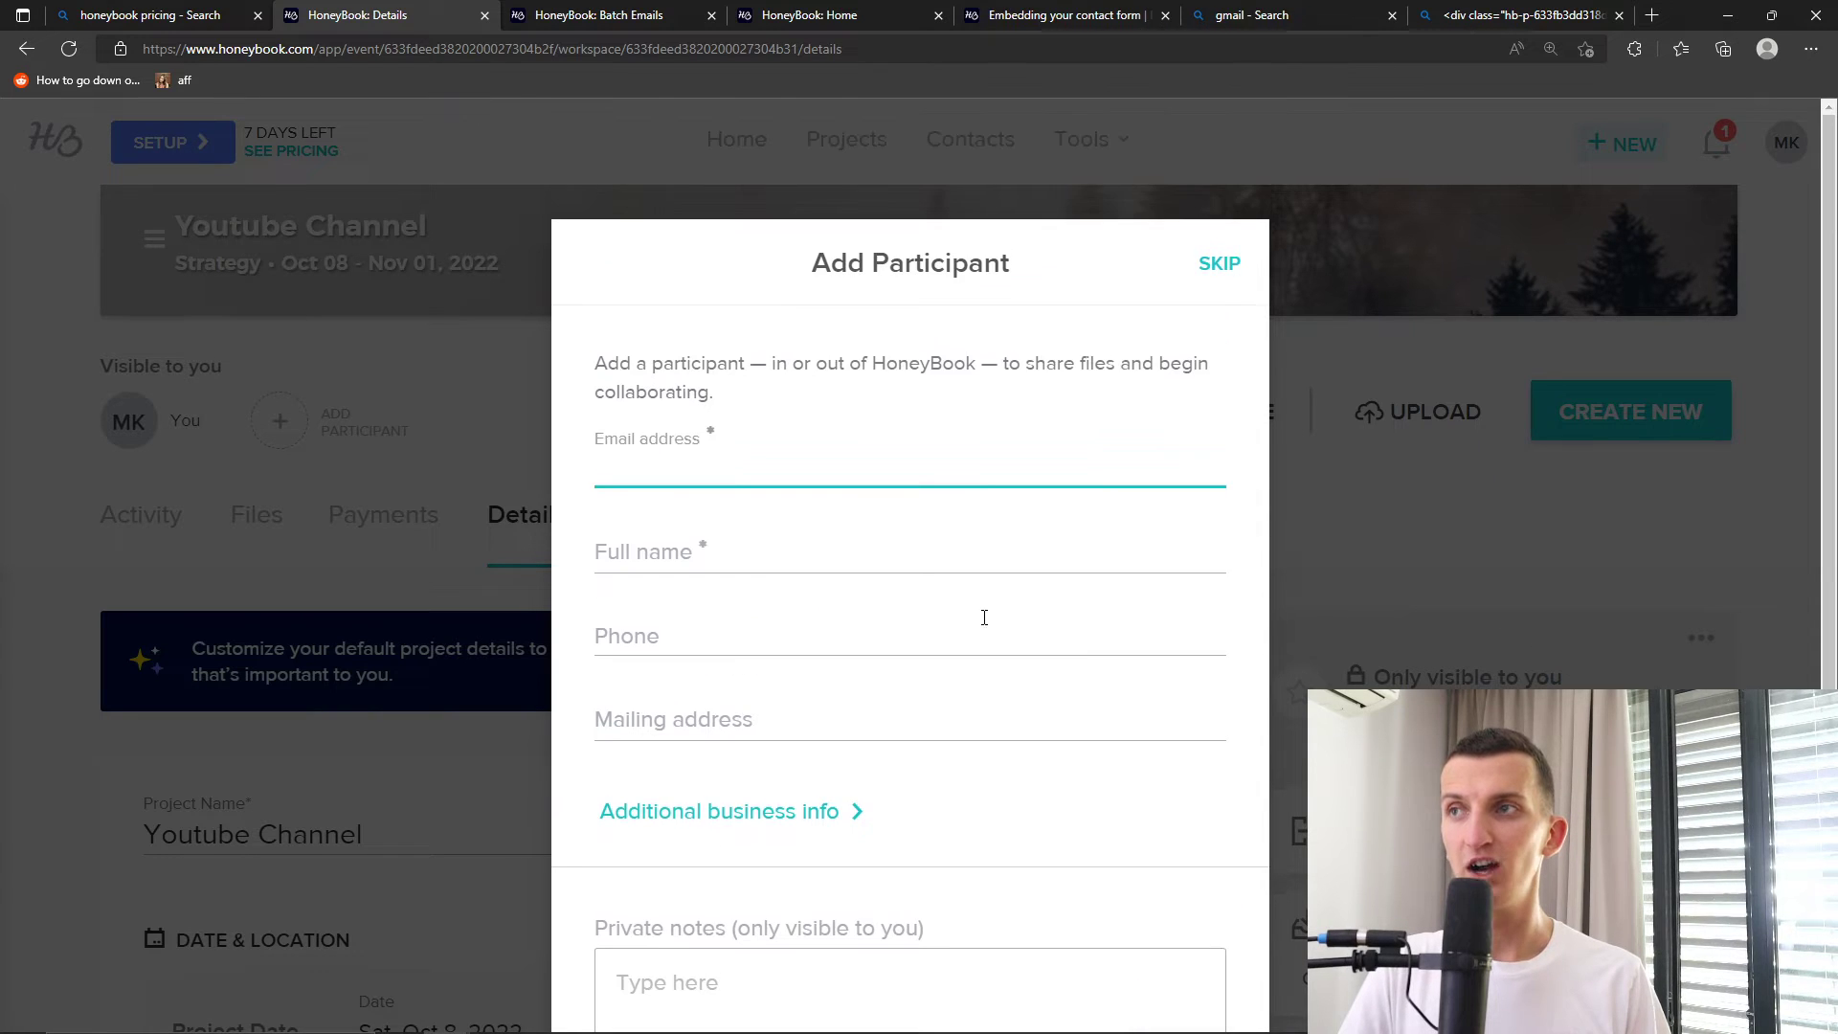
drag(617, 365, 841, 415)
click(842, 421)
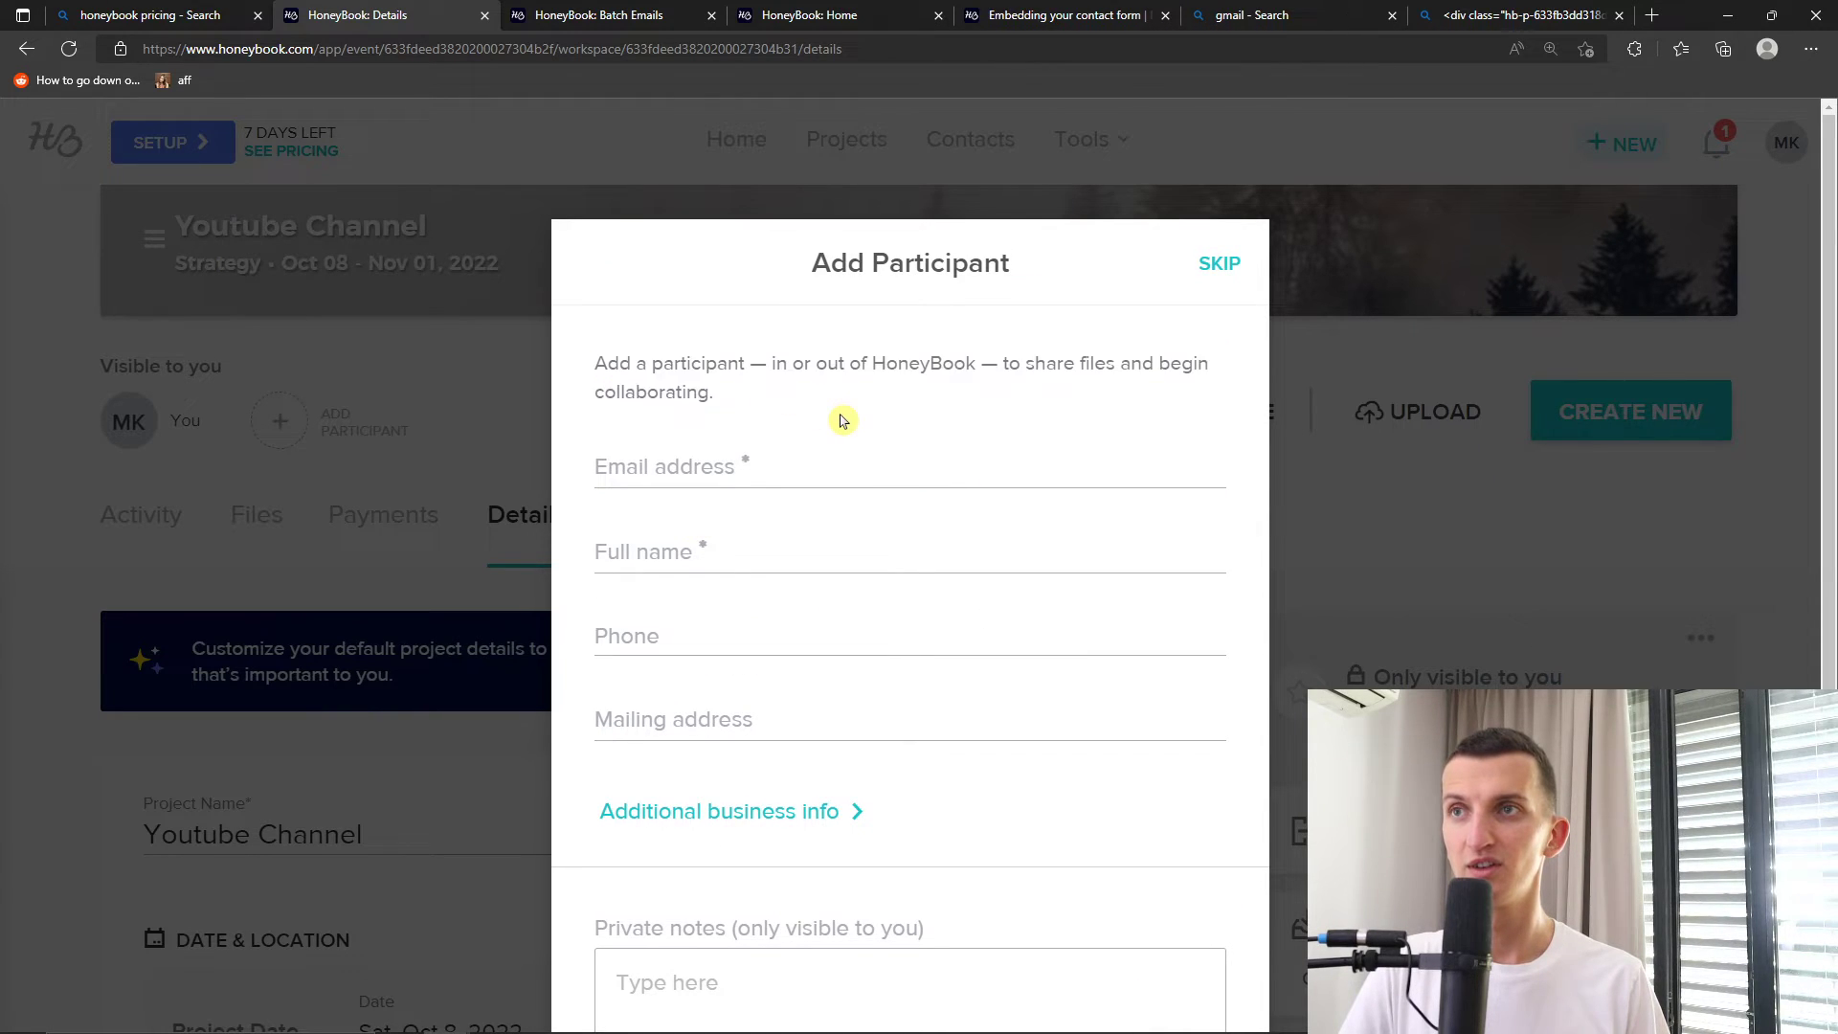
scroll(804, 750, down, 1)
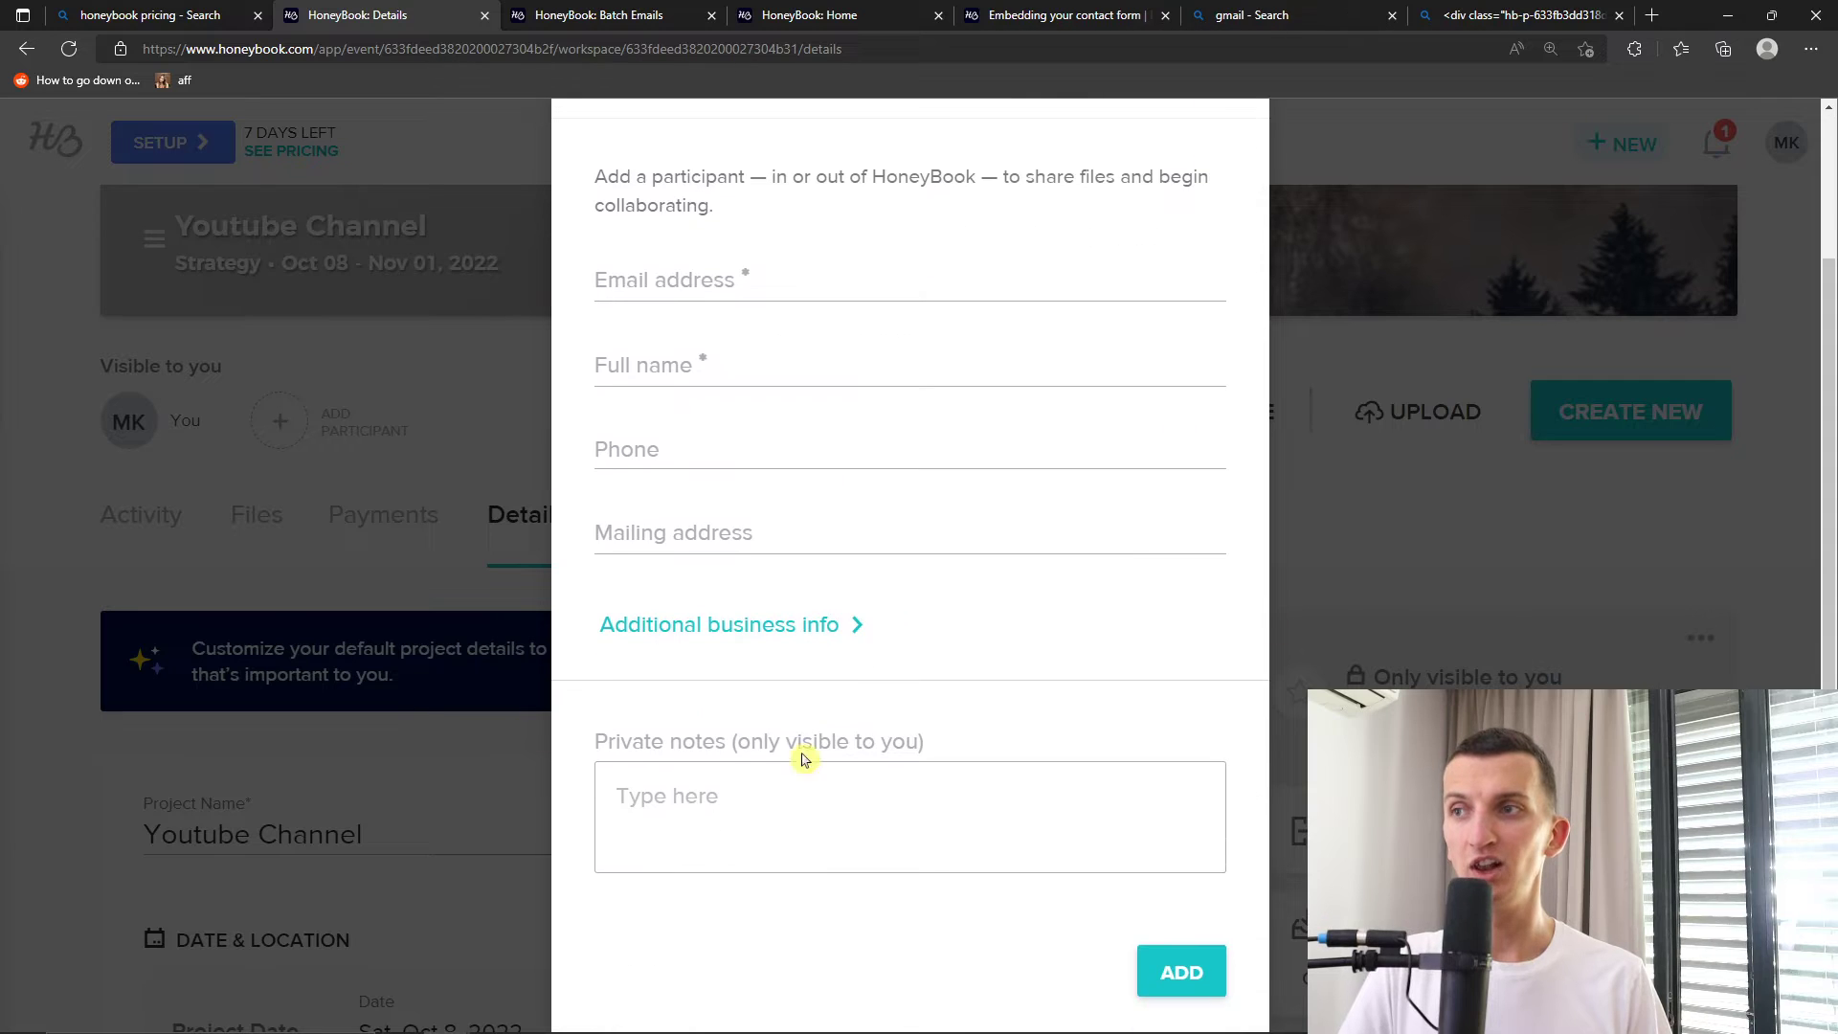
scroll(832, 854, up, 1)
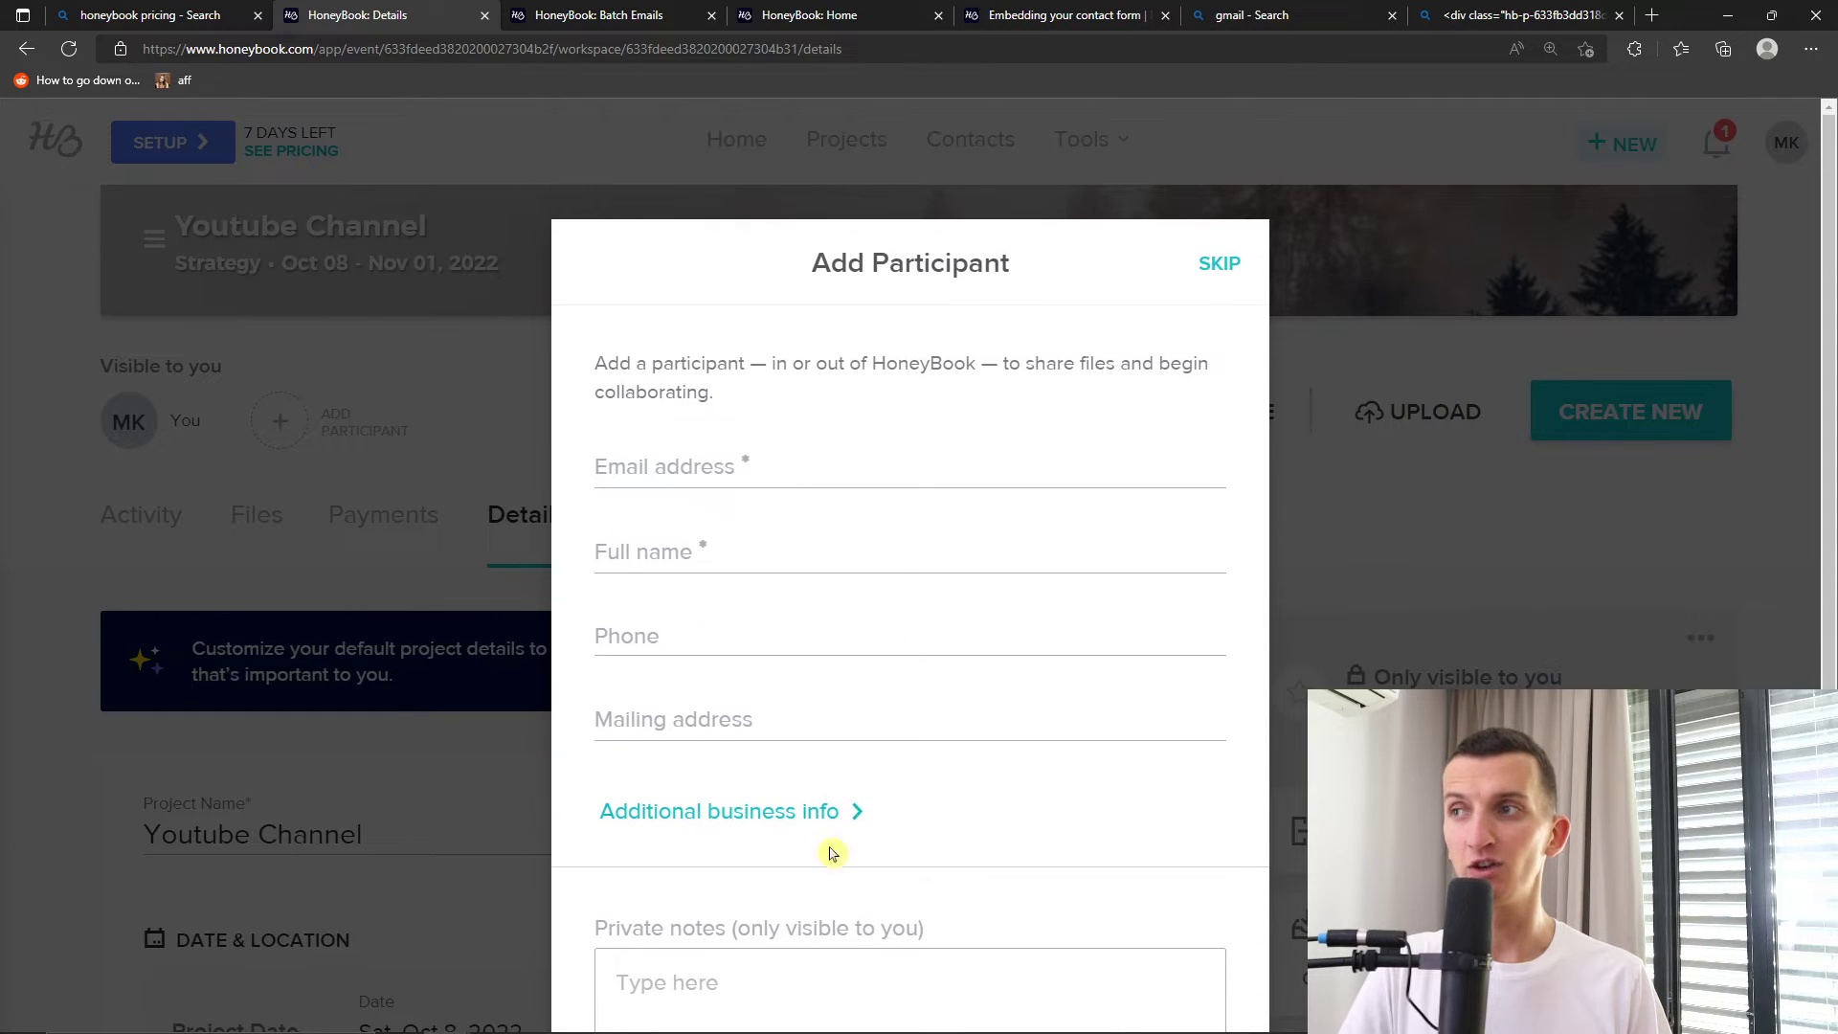
click(1220, 265)
Open the cover image editor and close it, leaving the forest image unchanged
scroll(808, 526, up, 4)
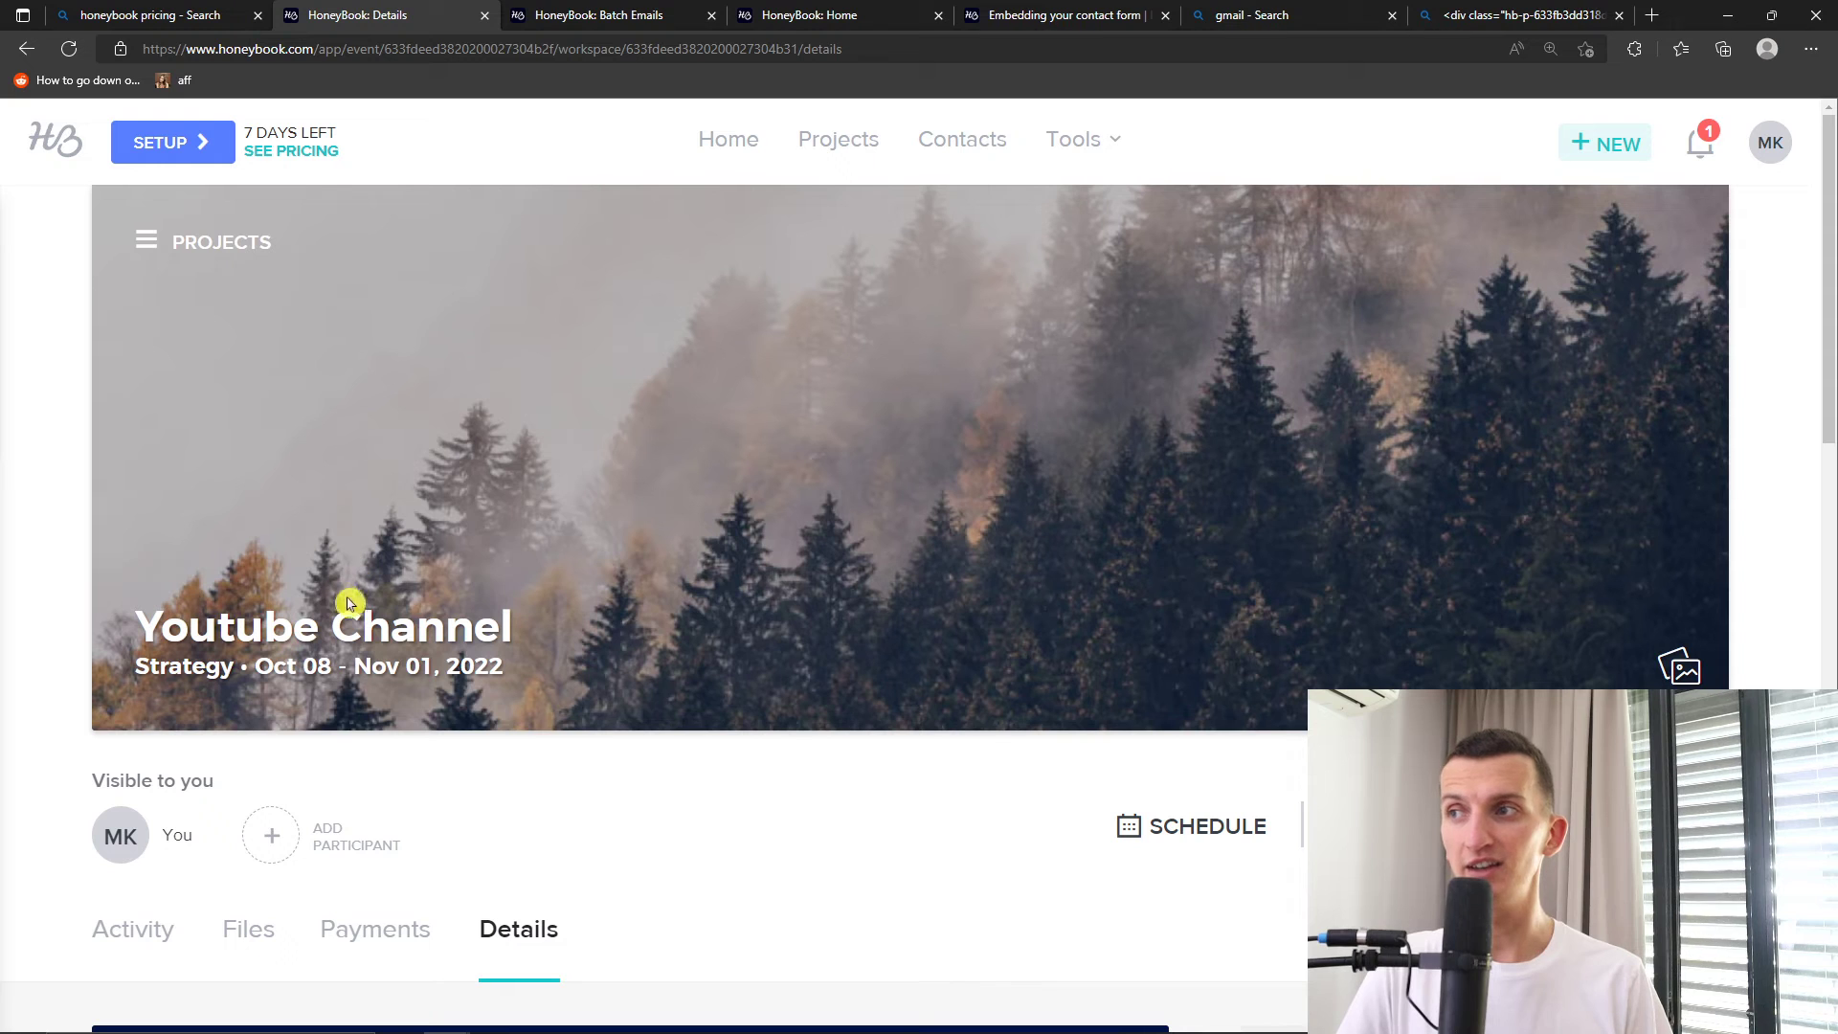
click(1682, 672)
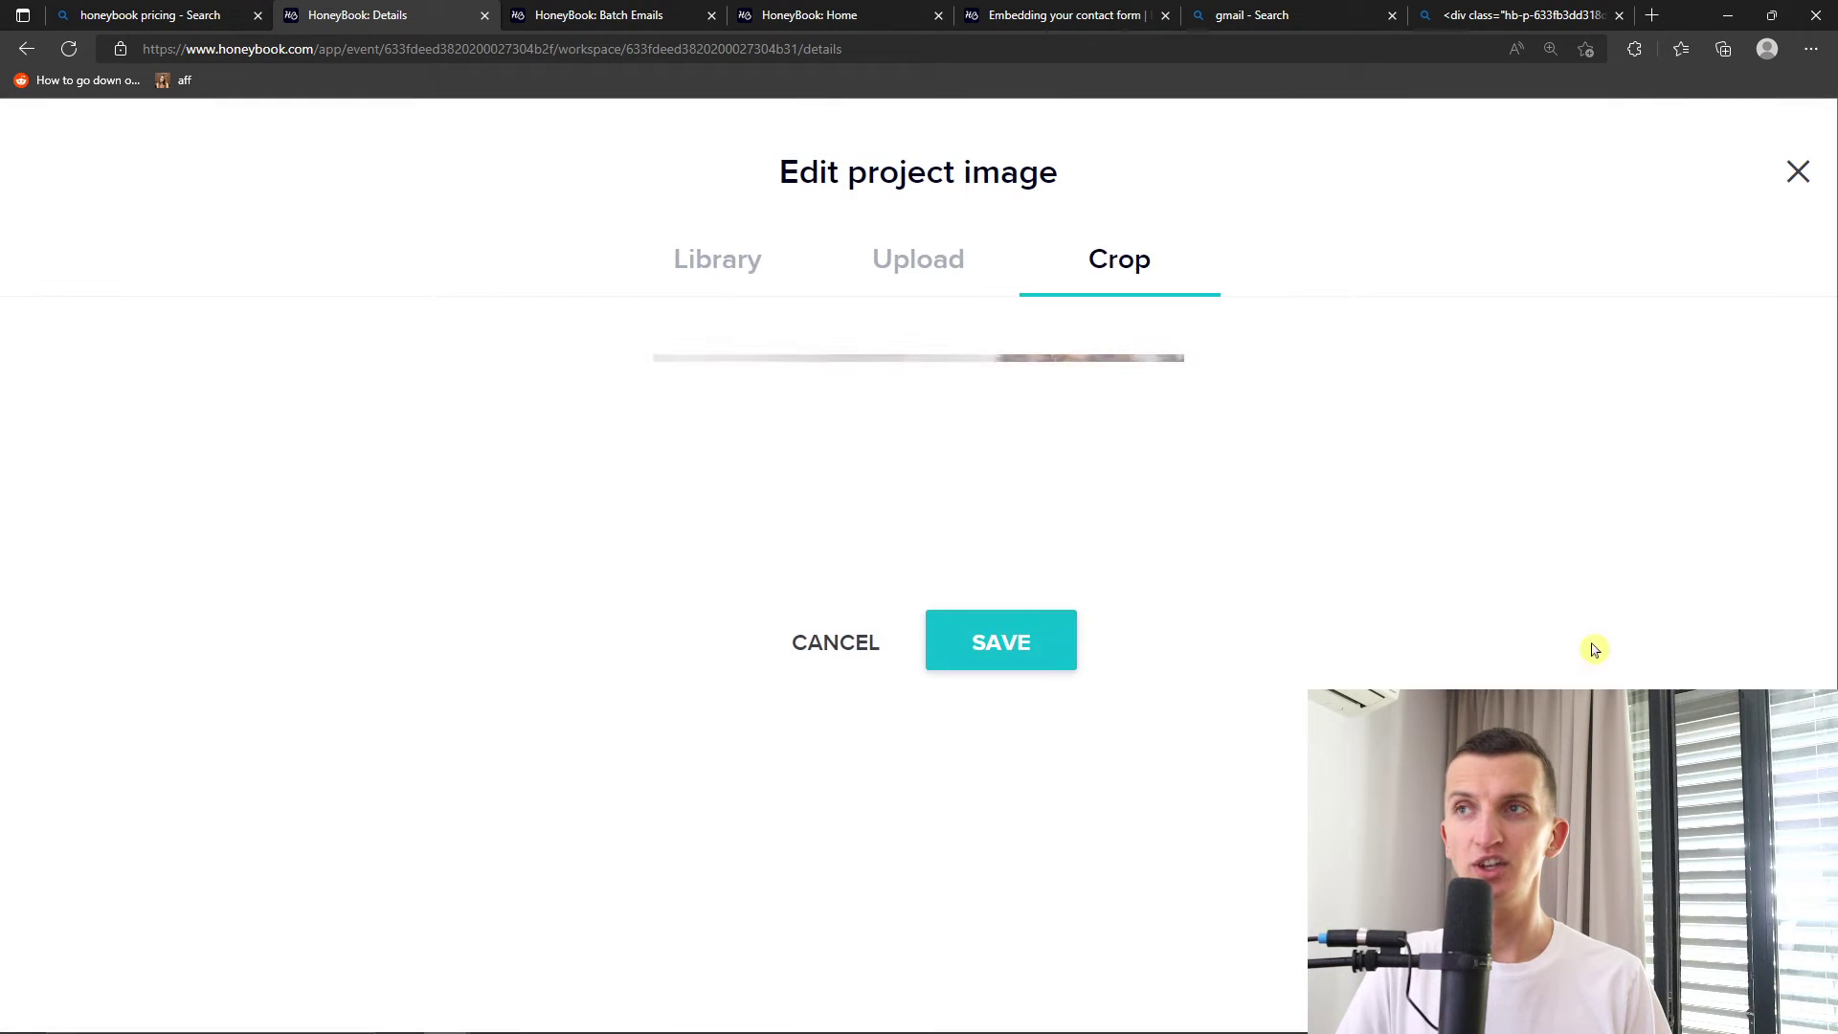
click(1797, 191)
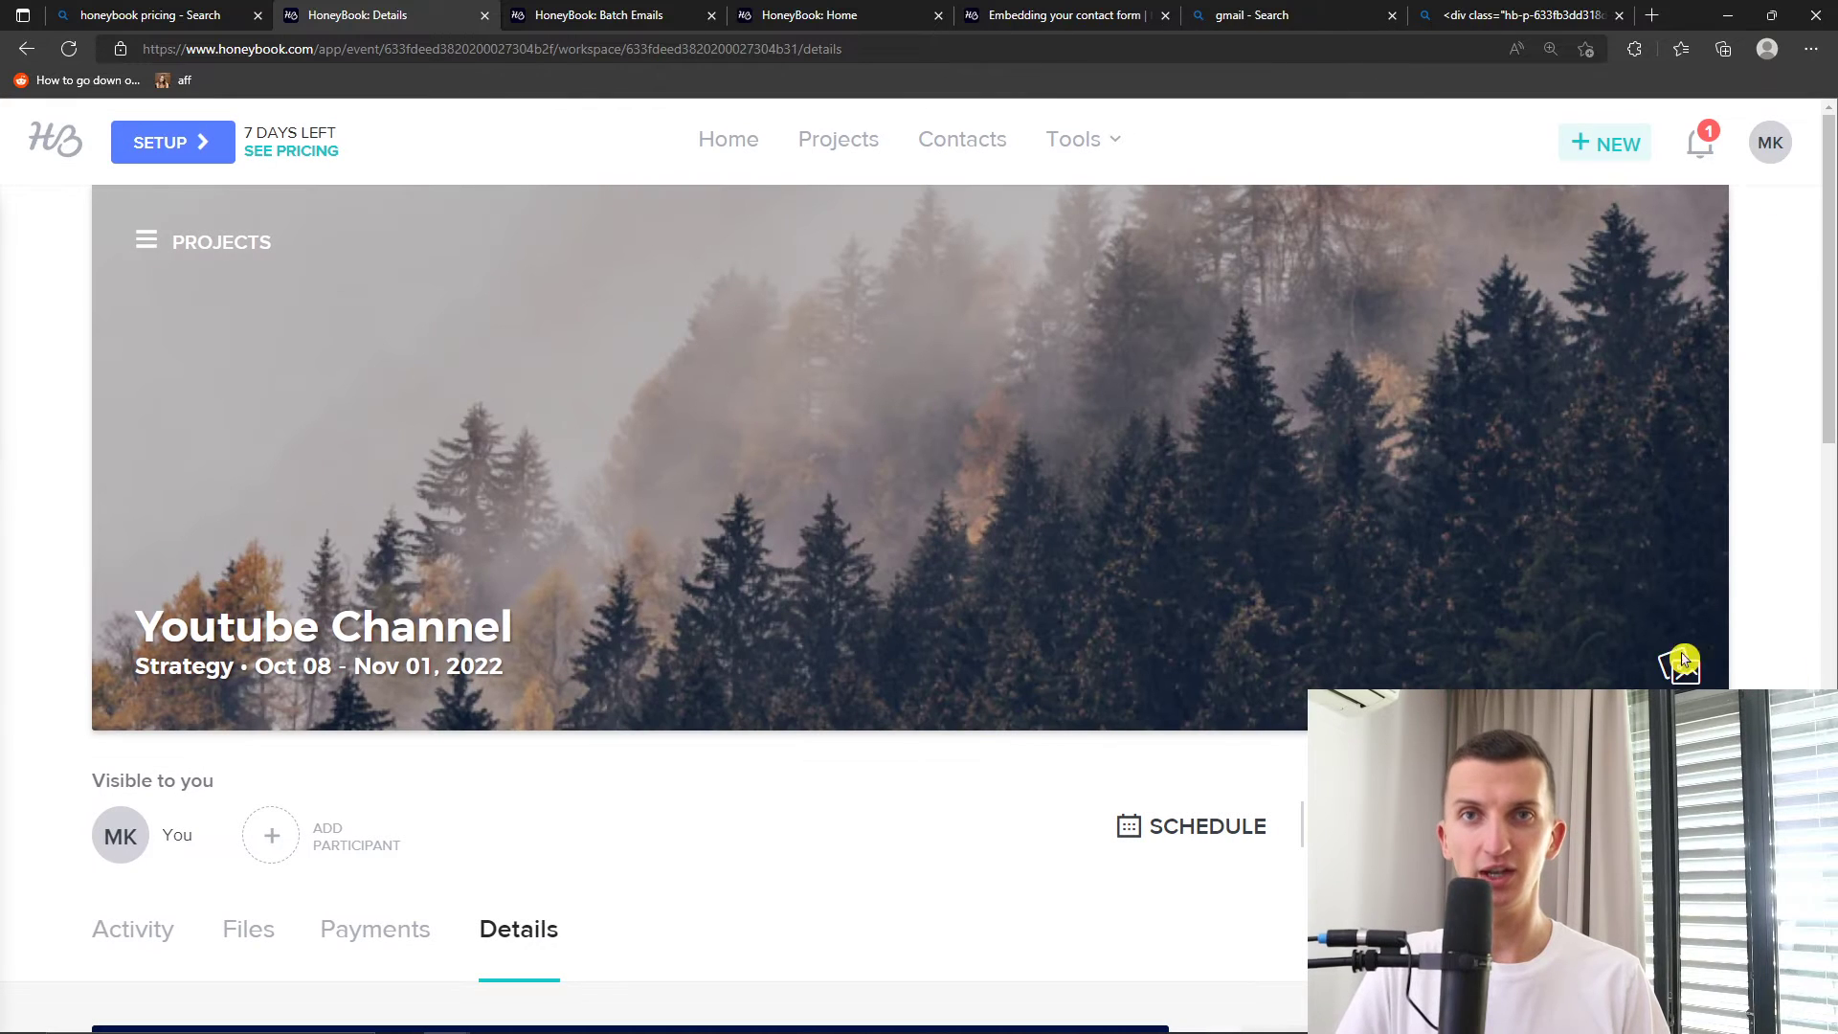
scroll(954, 511, down, 5)
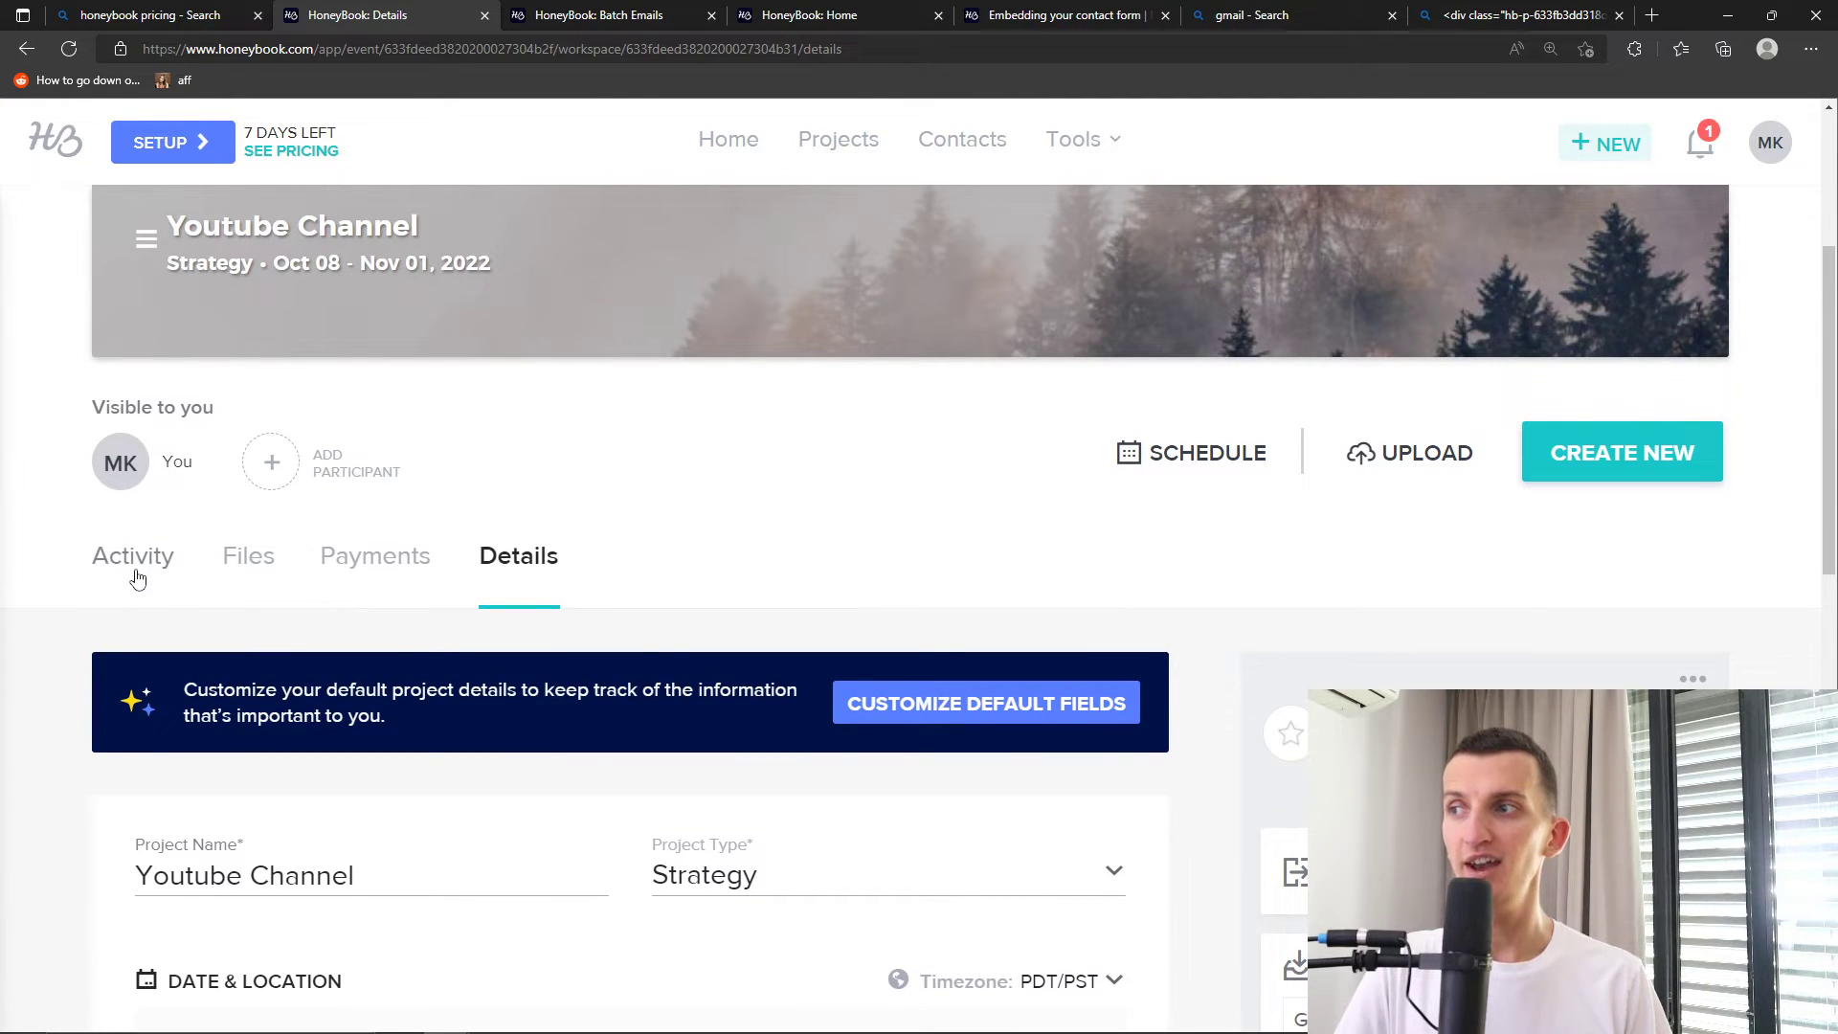
Look through the project's Activity, Files and Payments tabs in turn
click(135, 576)
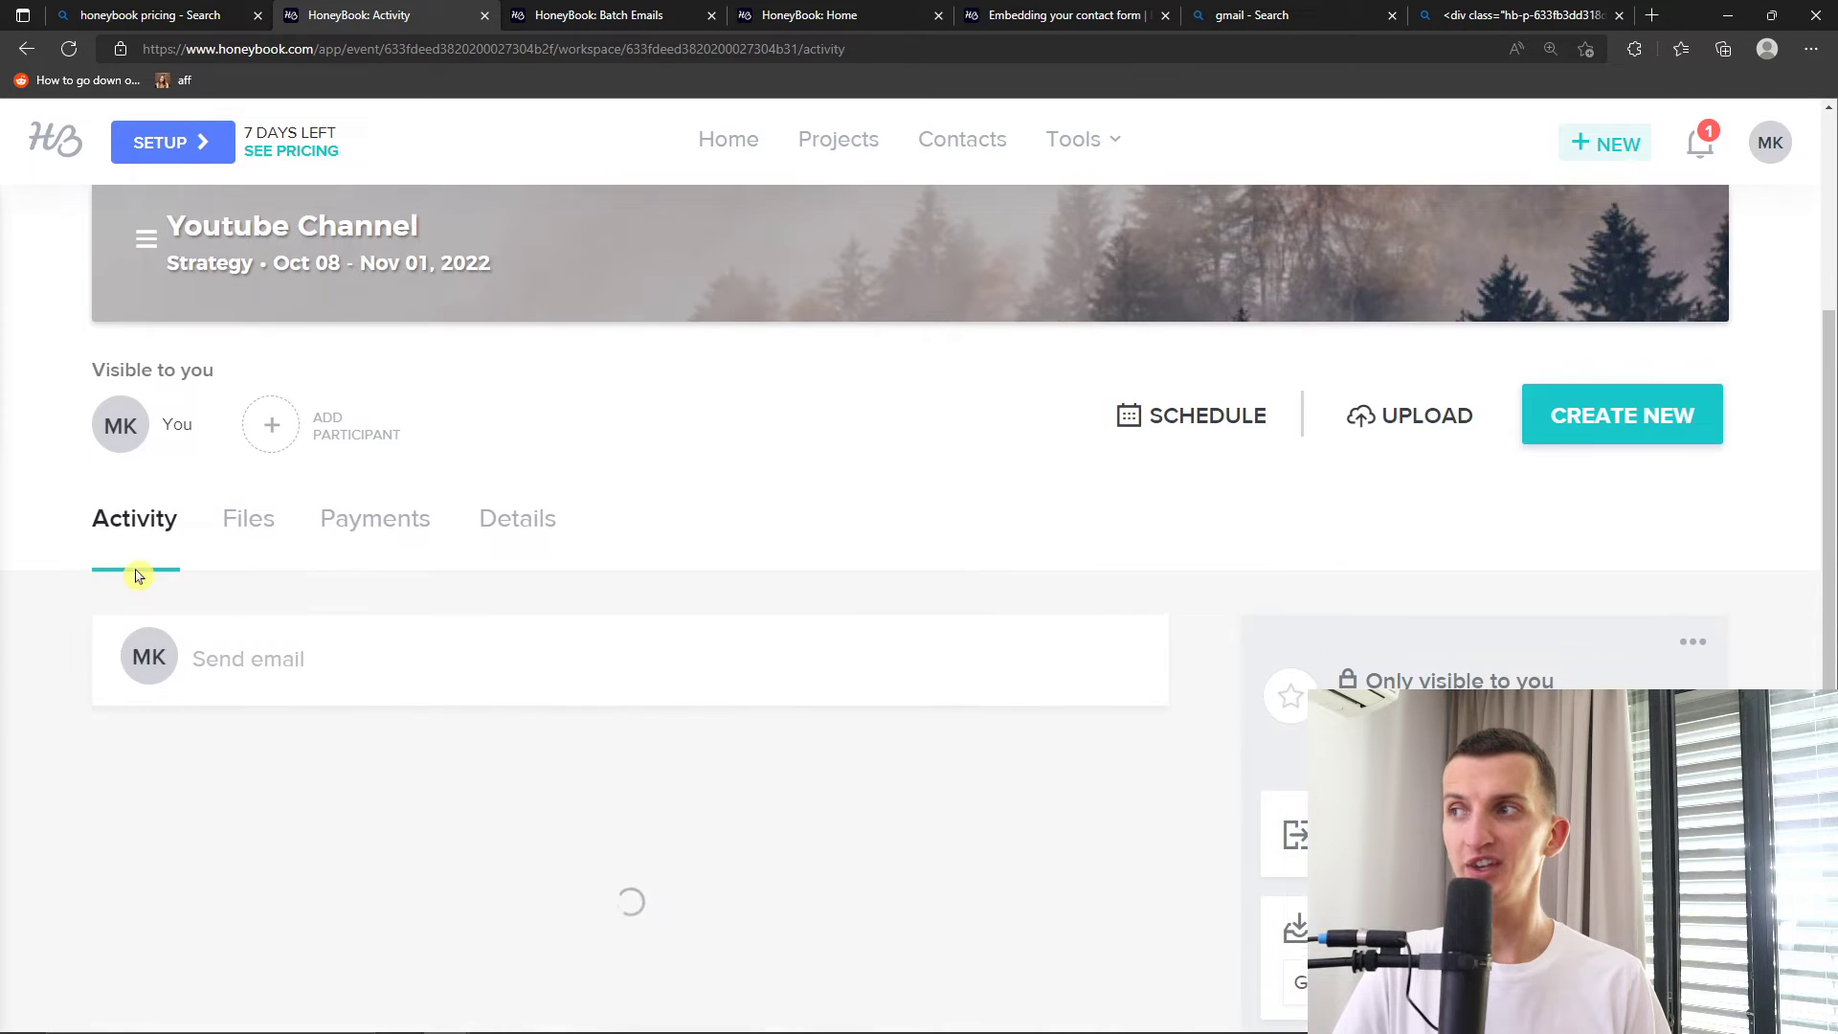
scroll(281, 575, down, 2)
scroll(422, 488, down, 2)
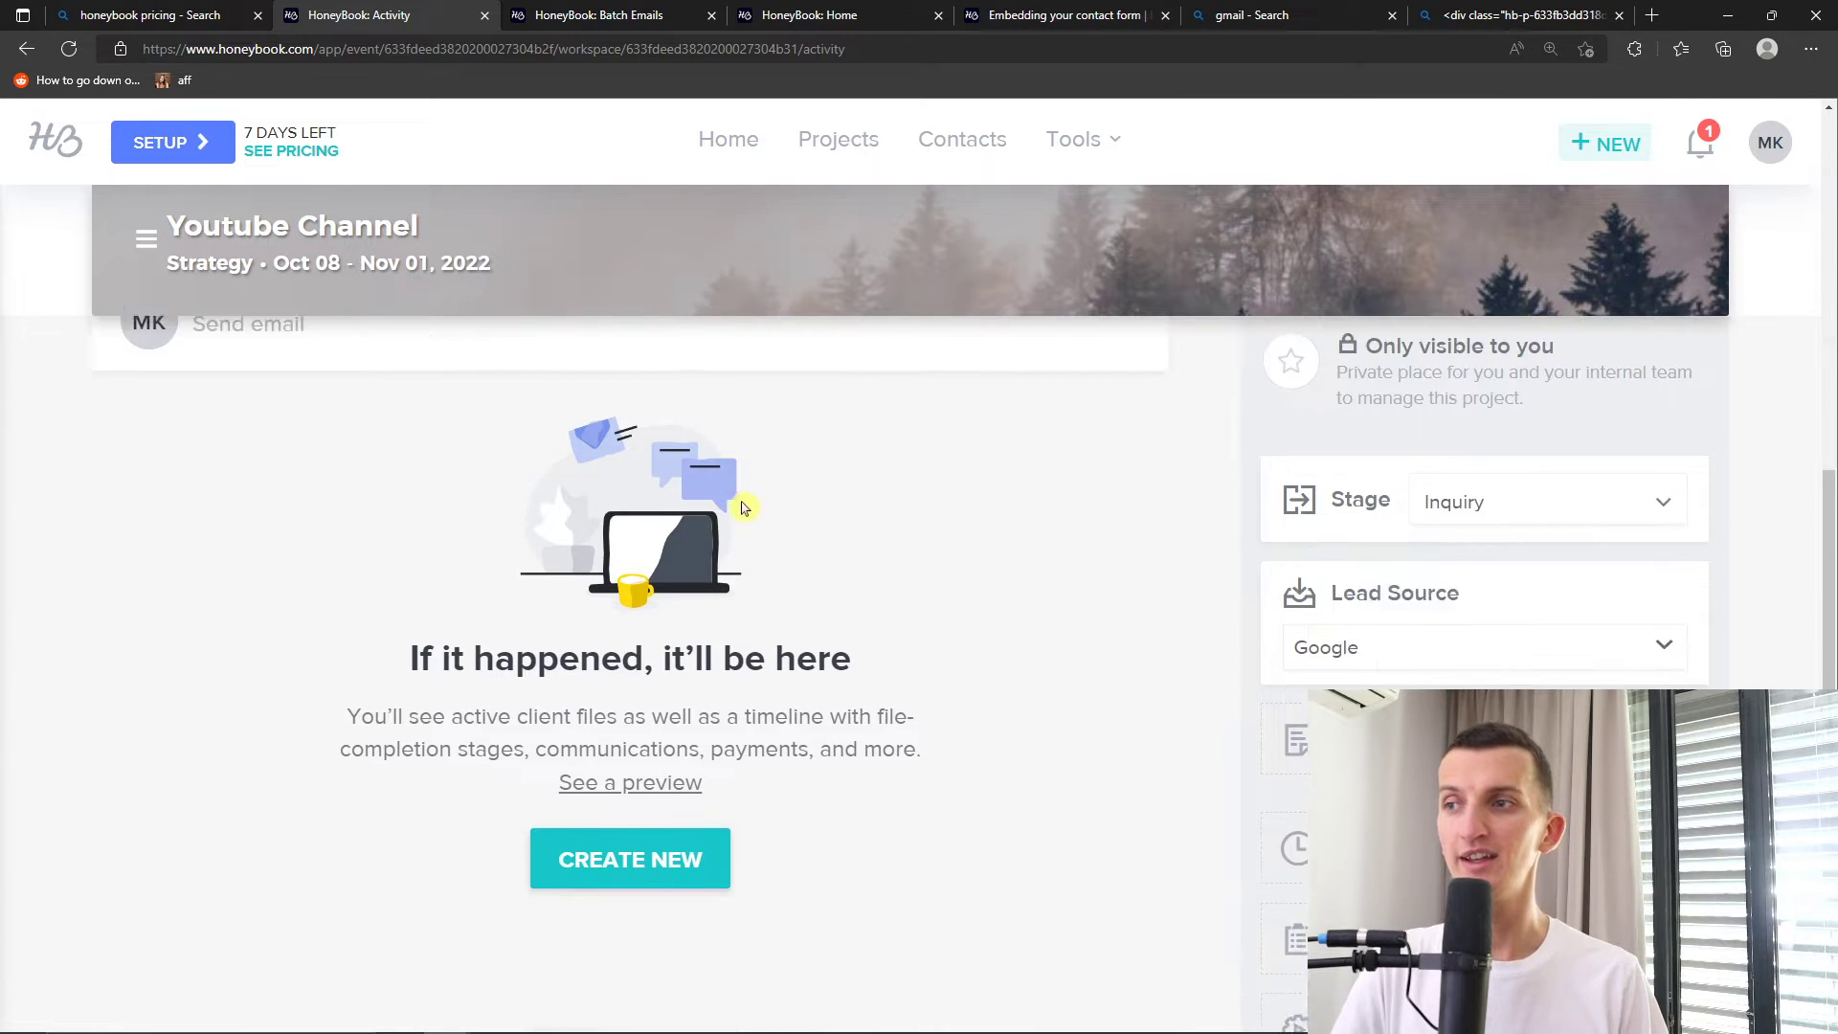
scroll(829, 587, up, 2)
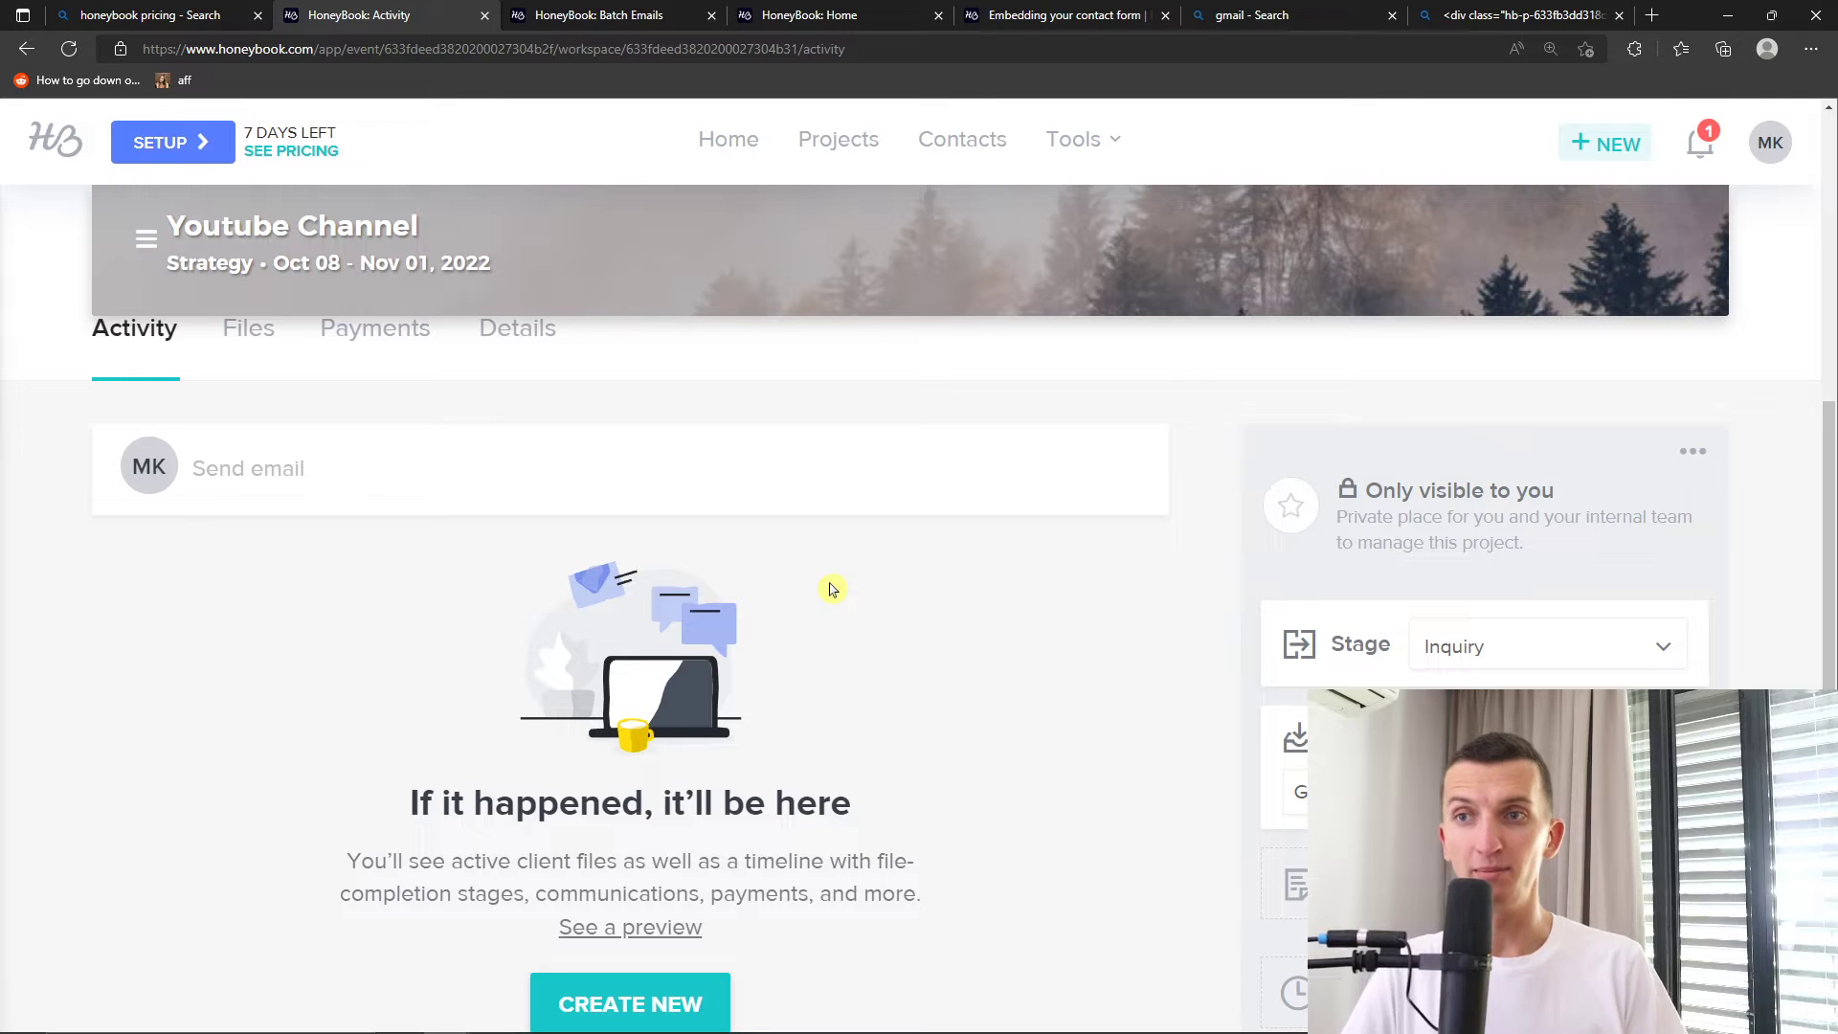
scroll(536, 588, up, 2)
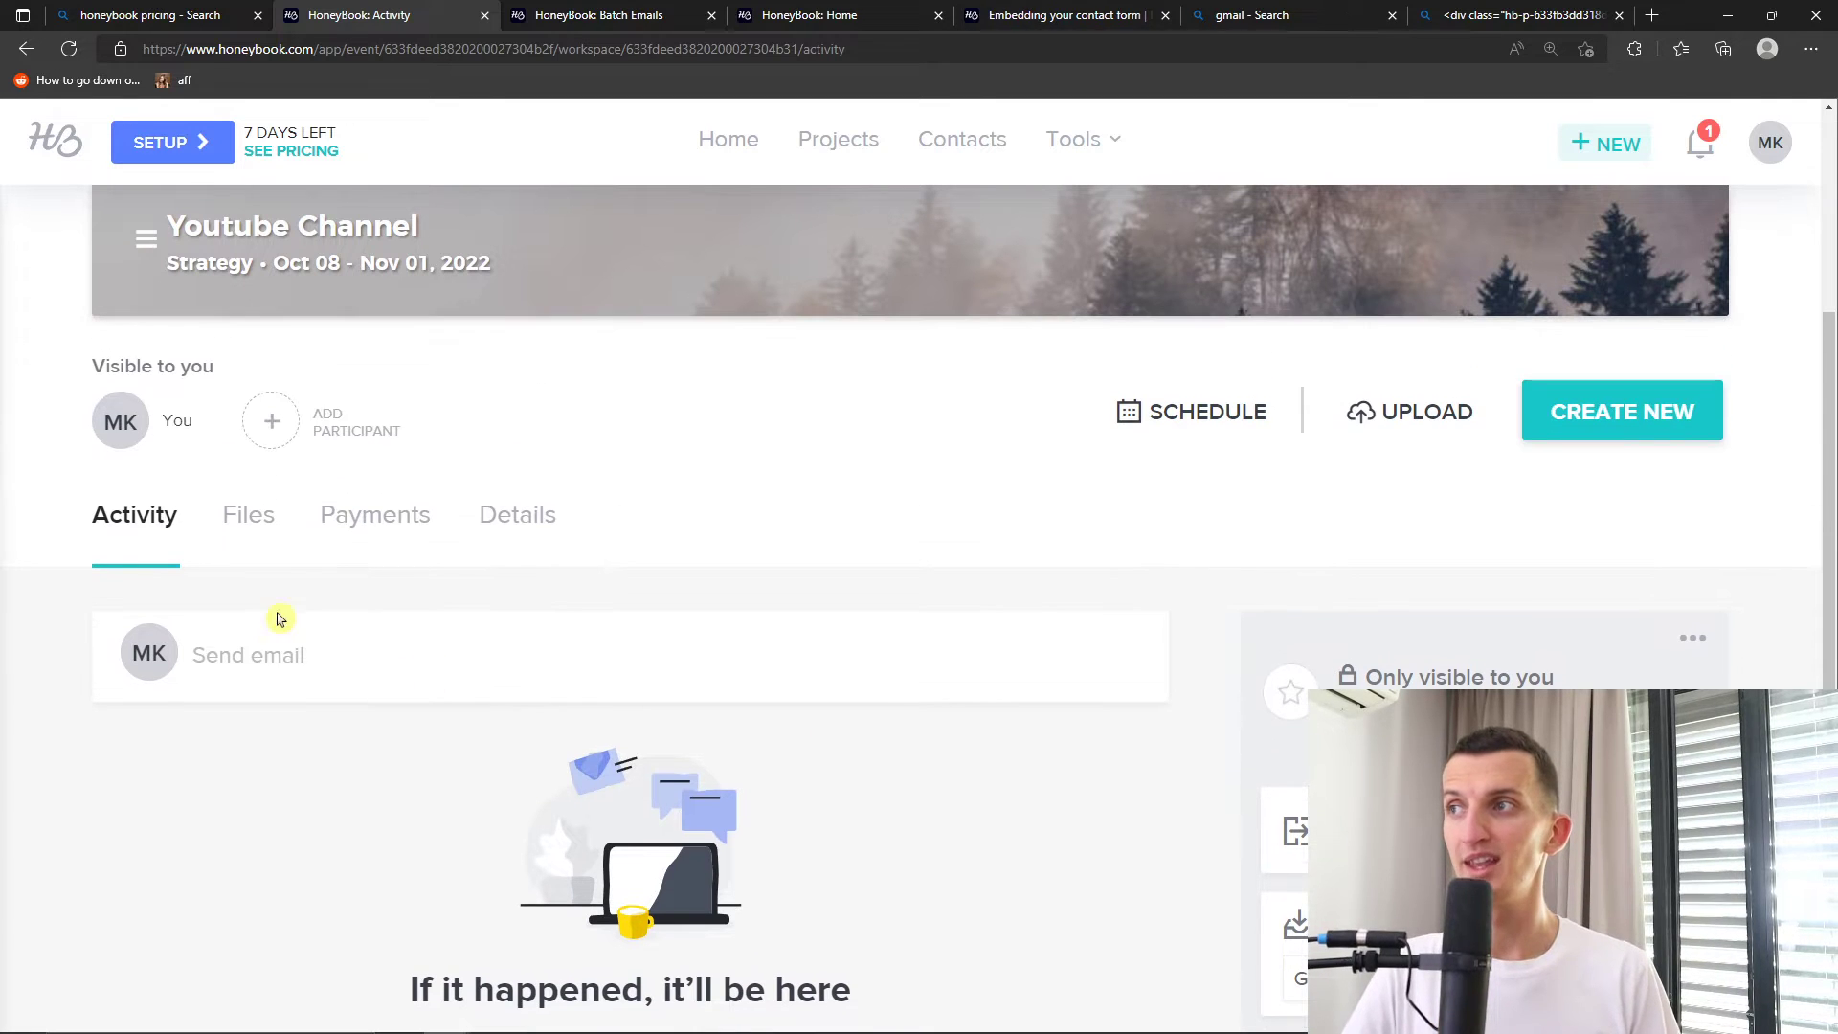
click(252, 532)
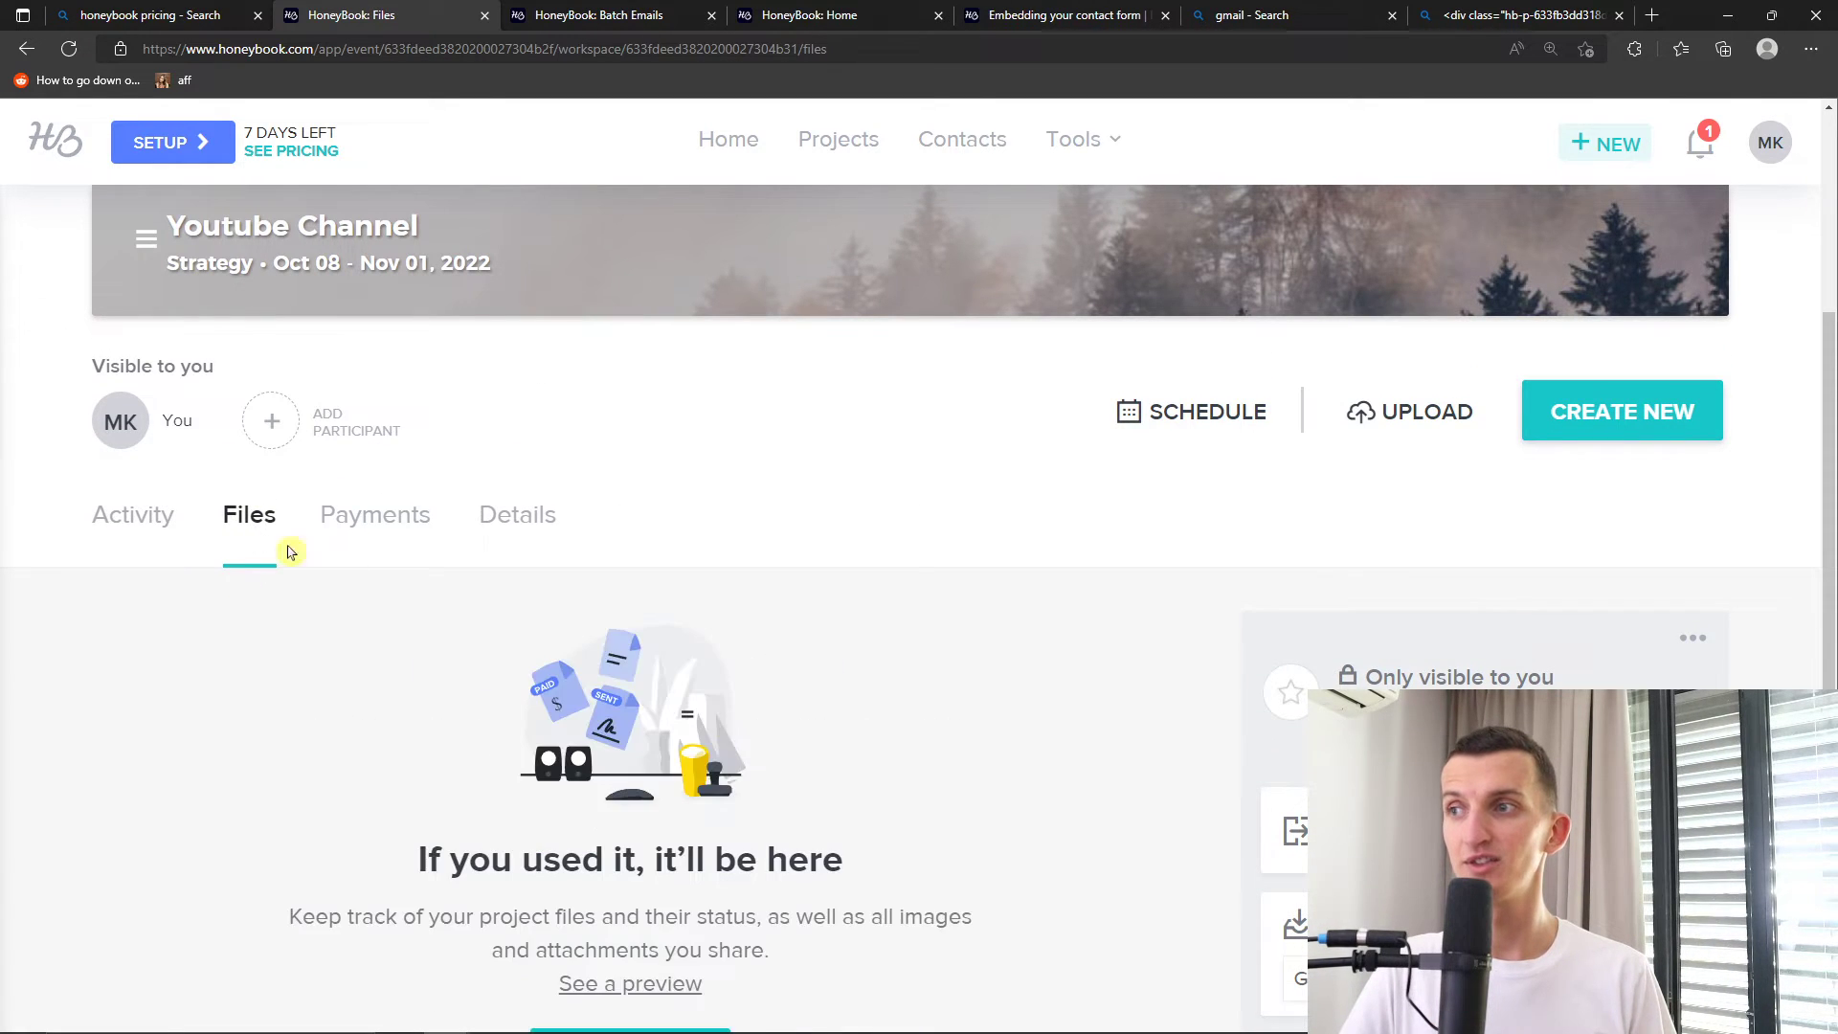
scroll(436, 617, down, 4)
scroll(887, 622, up, 2)
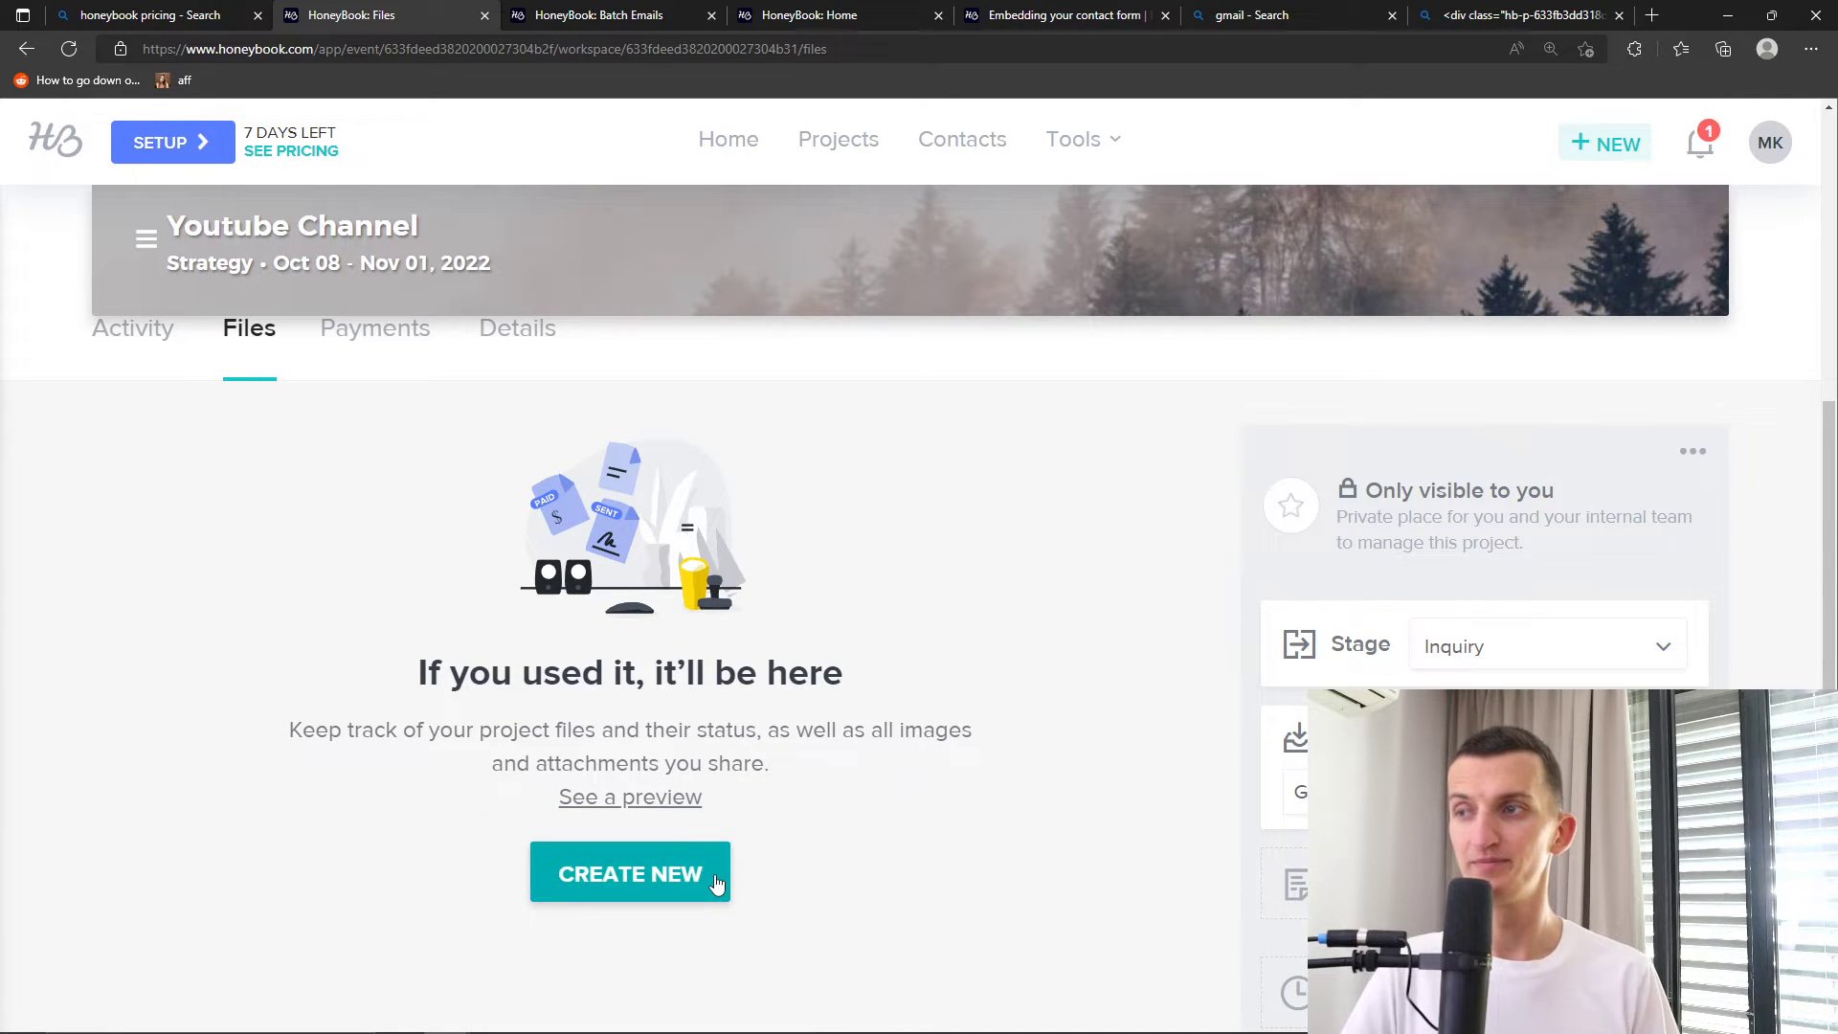
scroll(756, 814, up, 2)
click(373, 532)
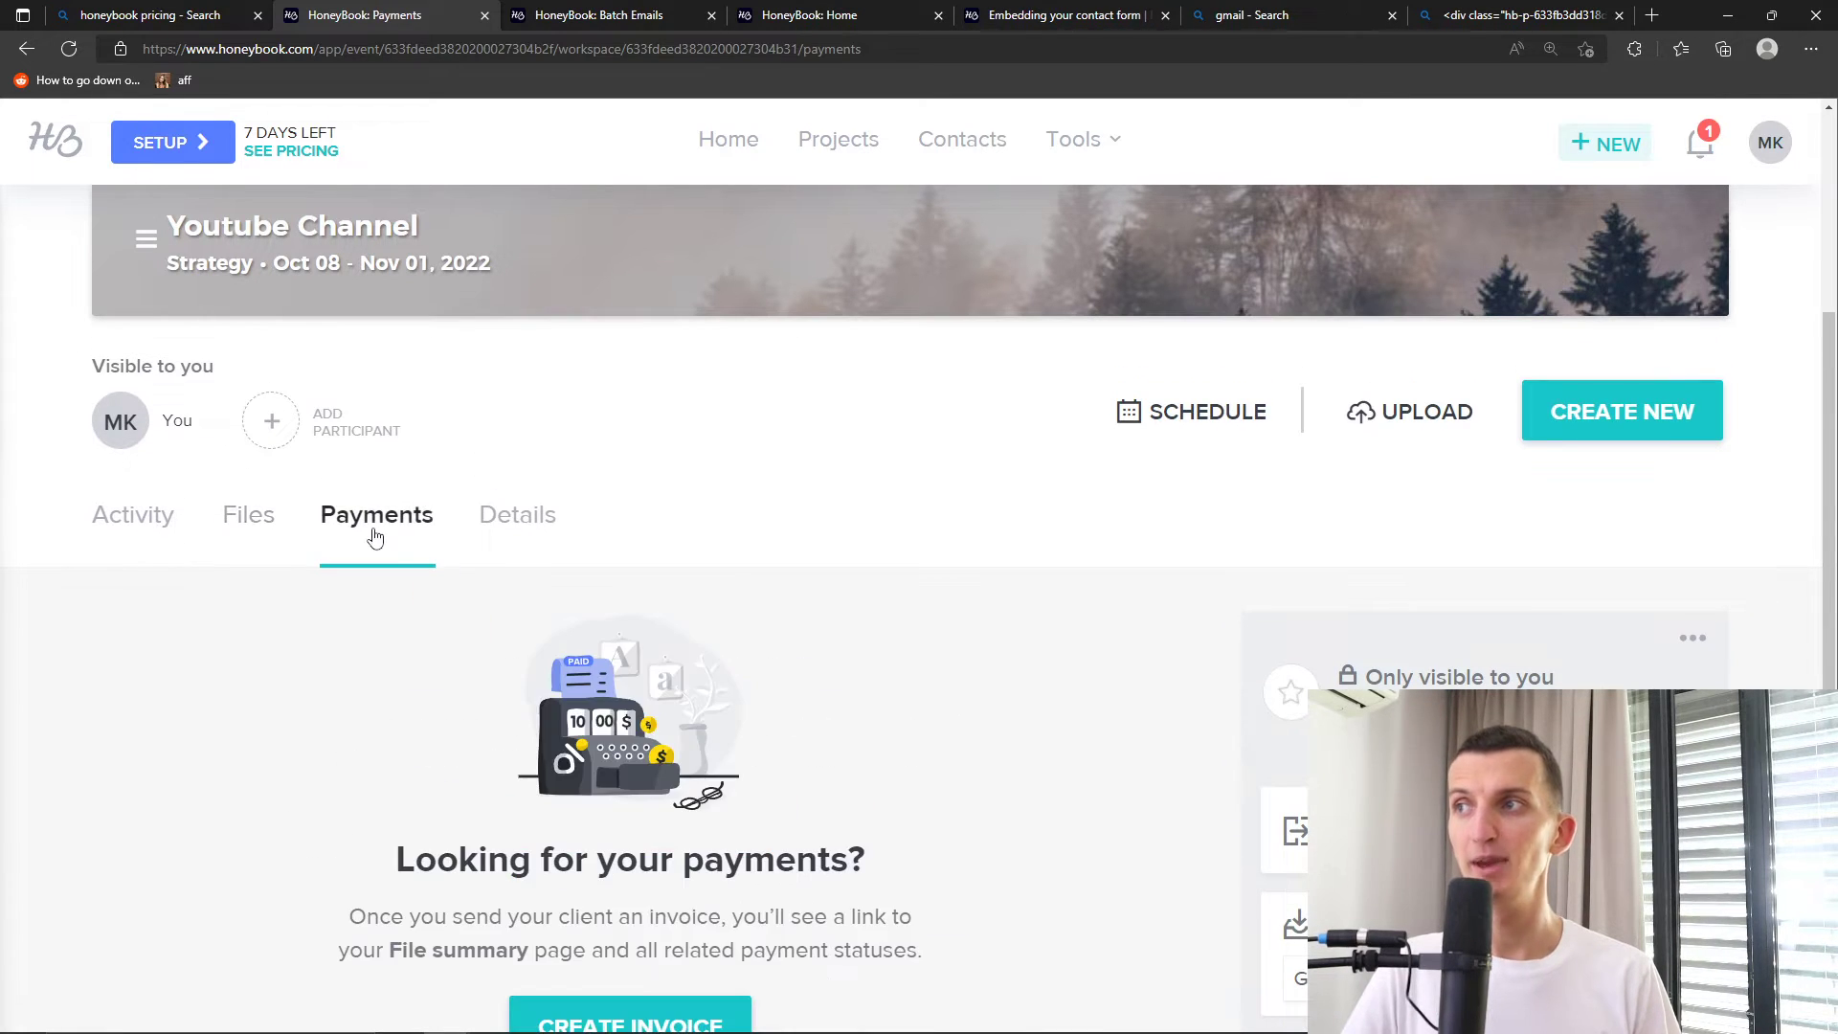
scroll(525, 651, down, 3)
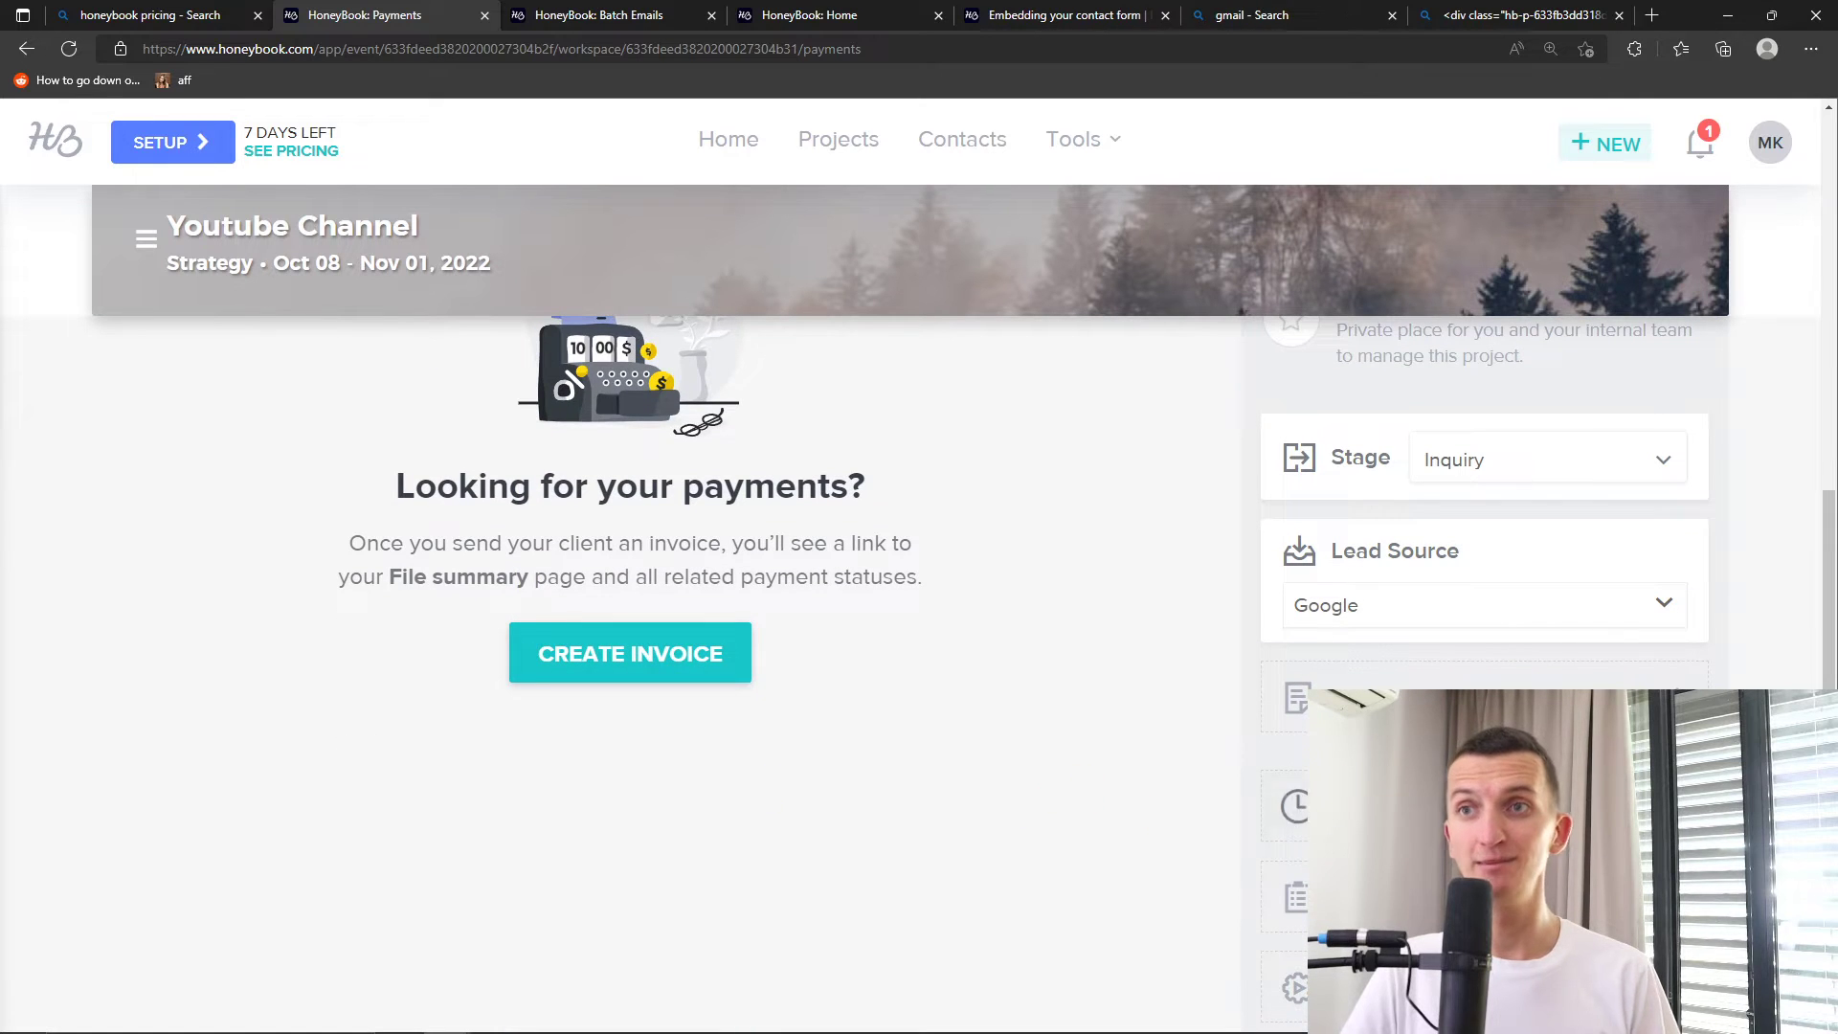
scroll(718, 821, up, 4)
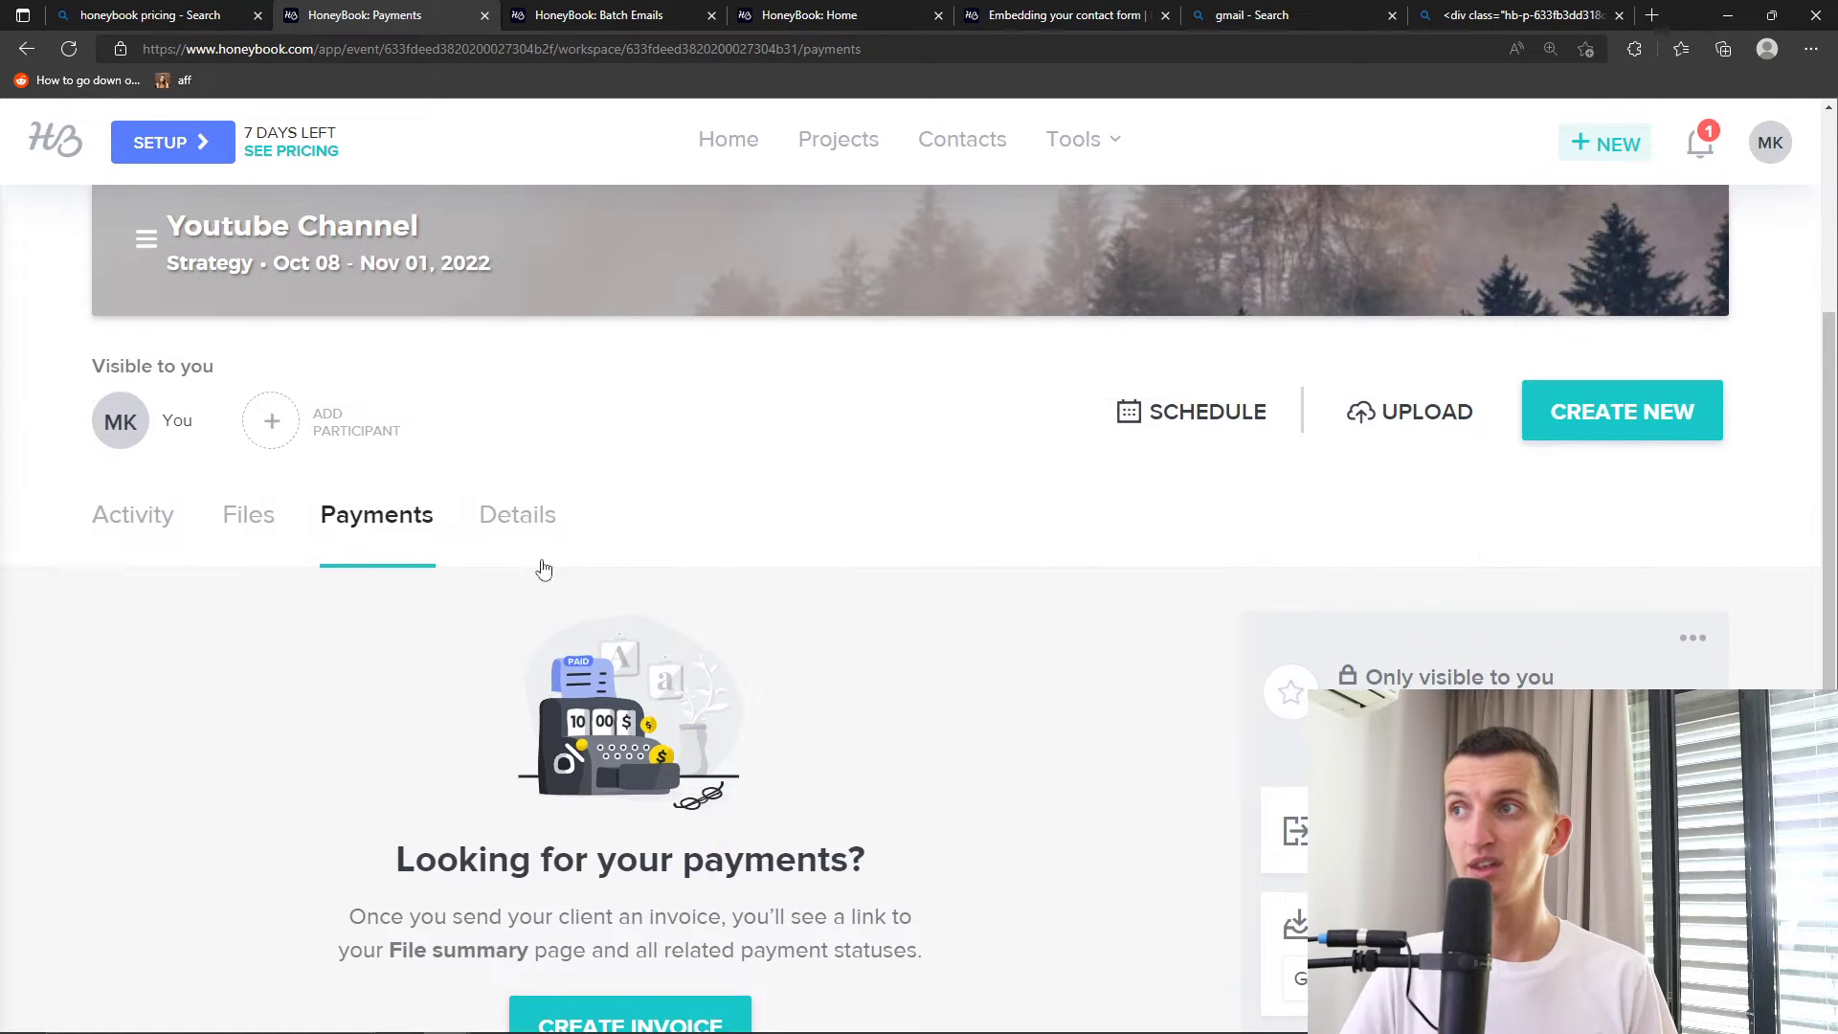
Return to the Details tab and scroll through the project's fields
click(515, 532)
scroll(416, 762, down, 3)
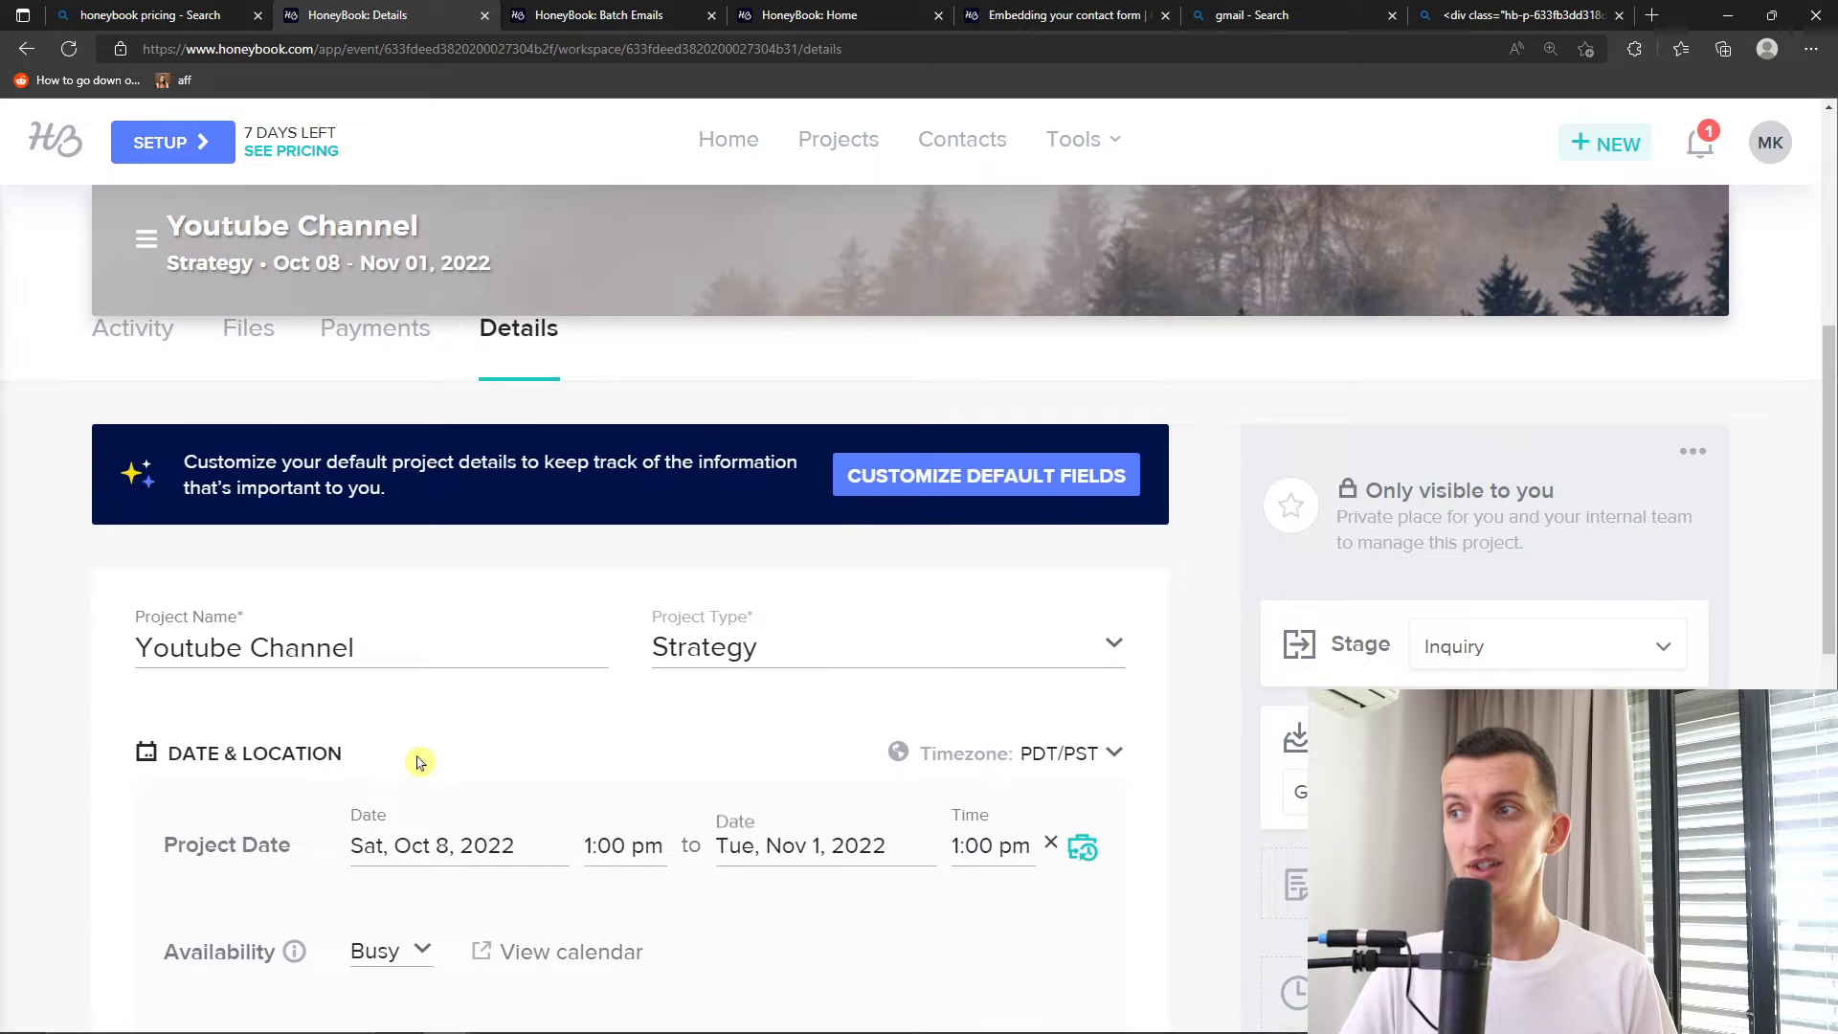
scroll(443, 754, down, 8)
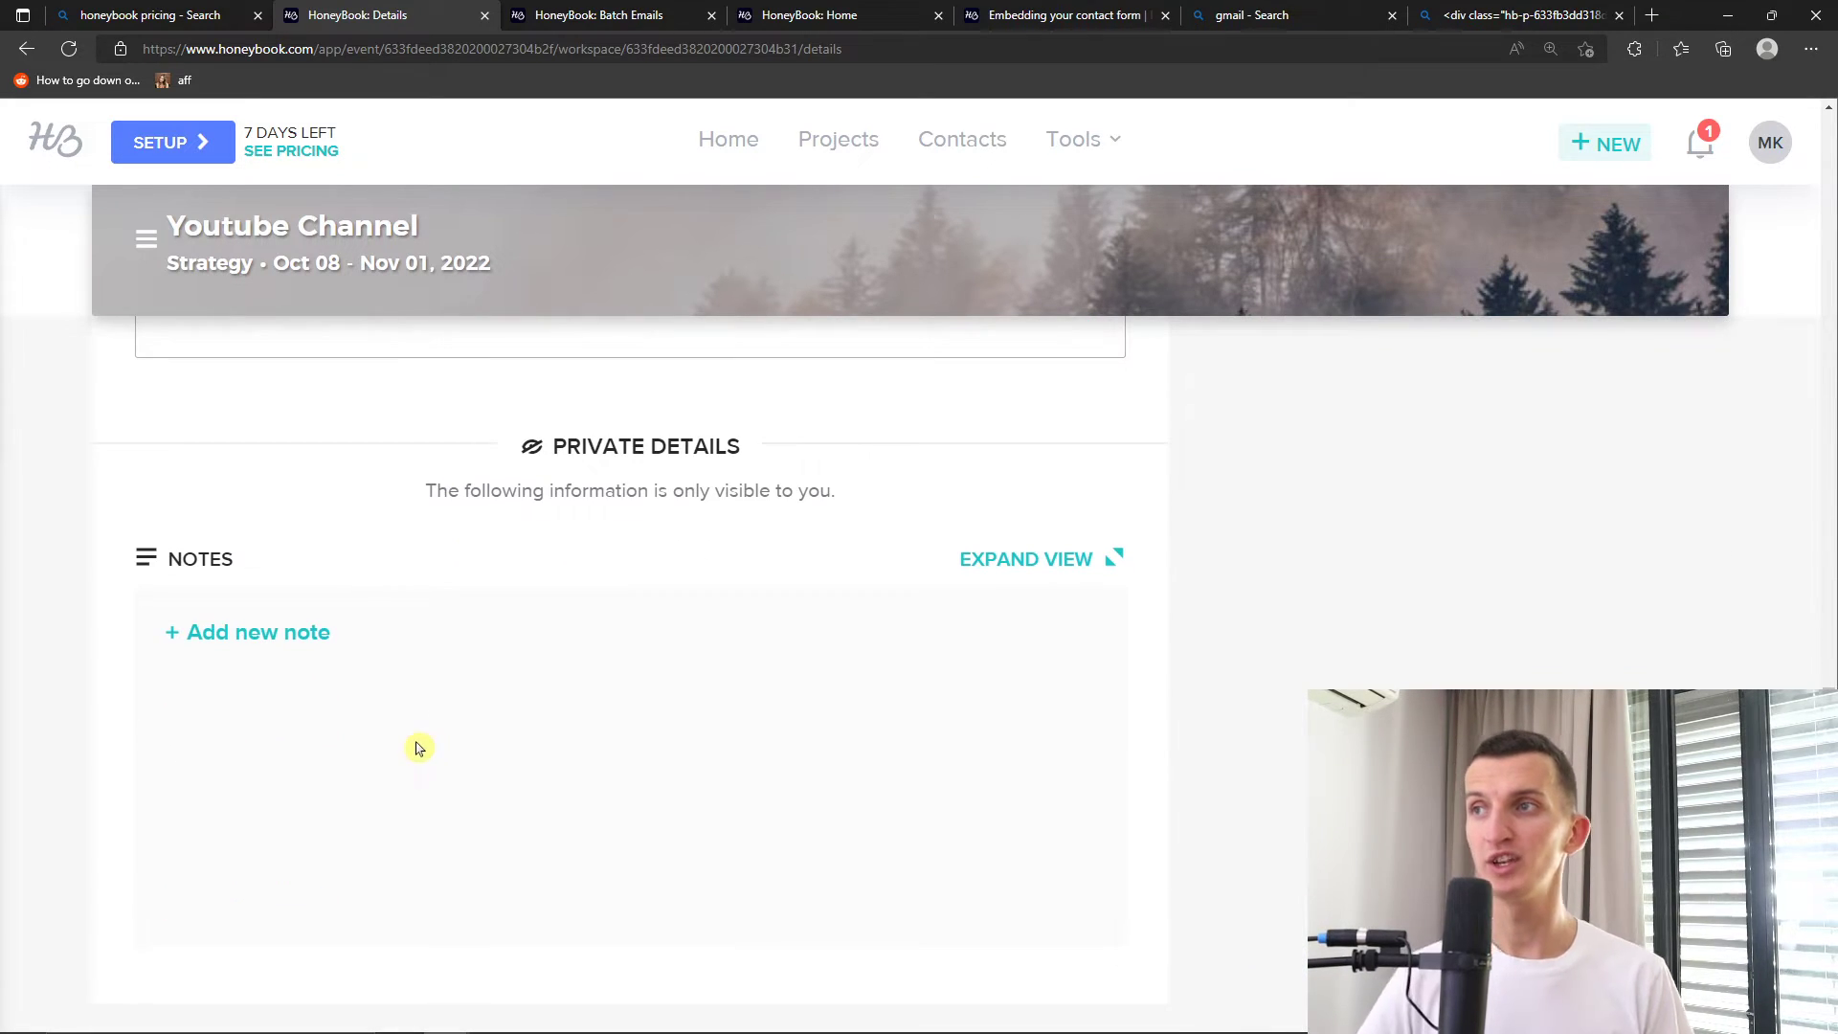
scroll(463, 751, up, 5)
scroll(575, 780, down, 5)
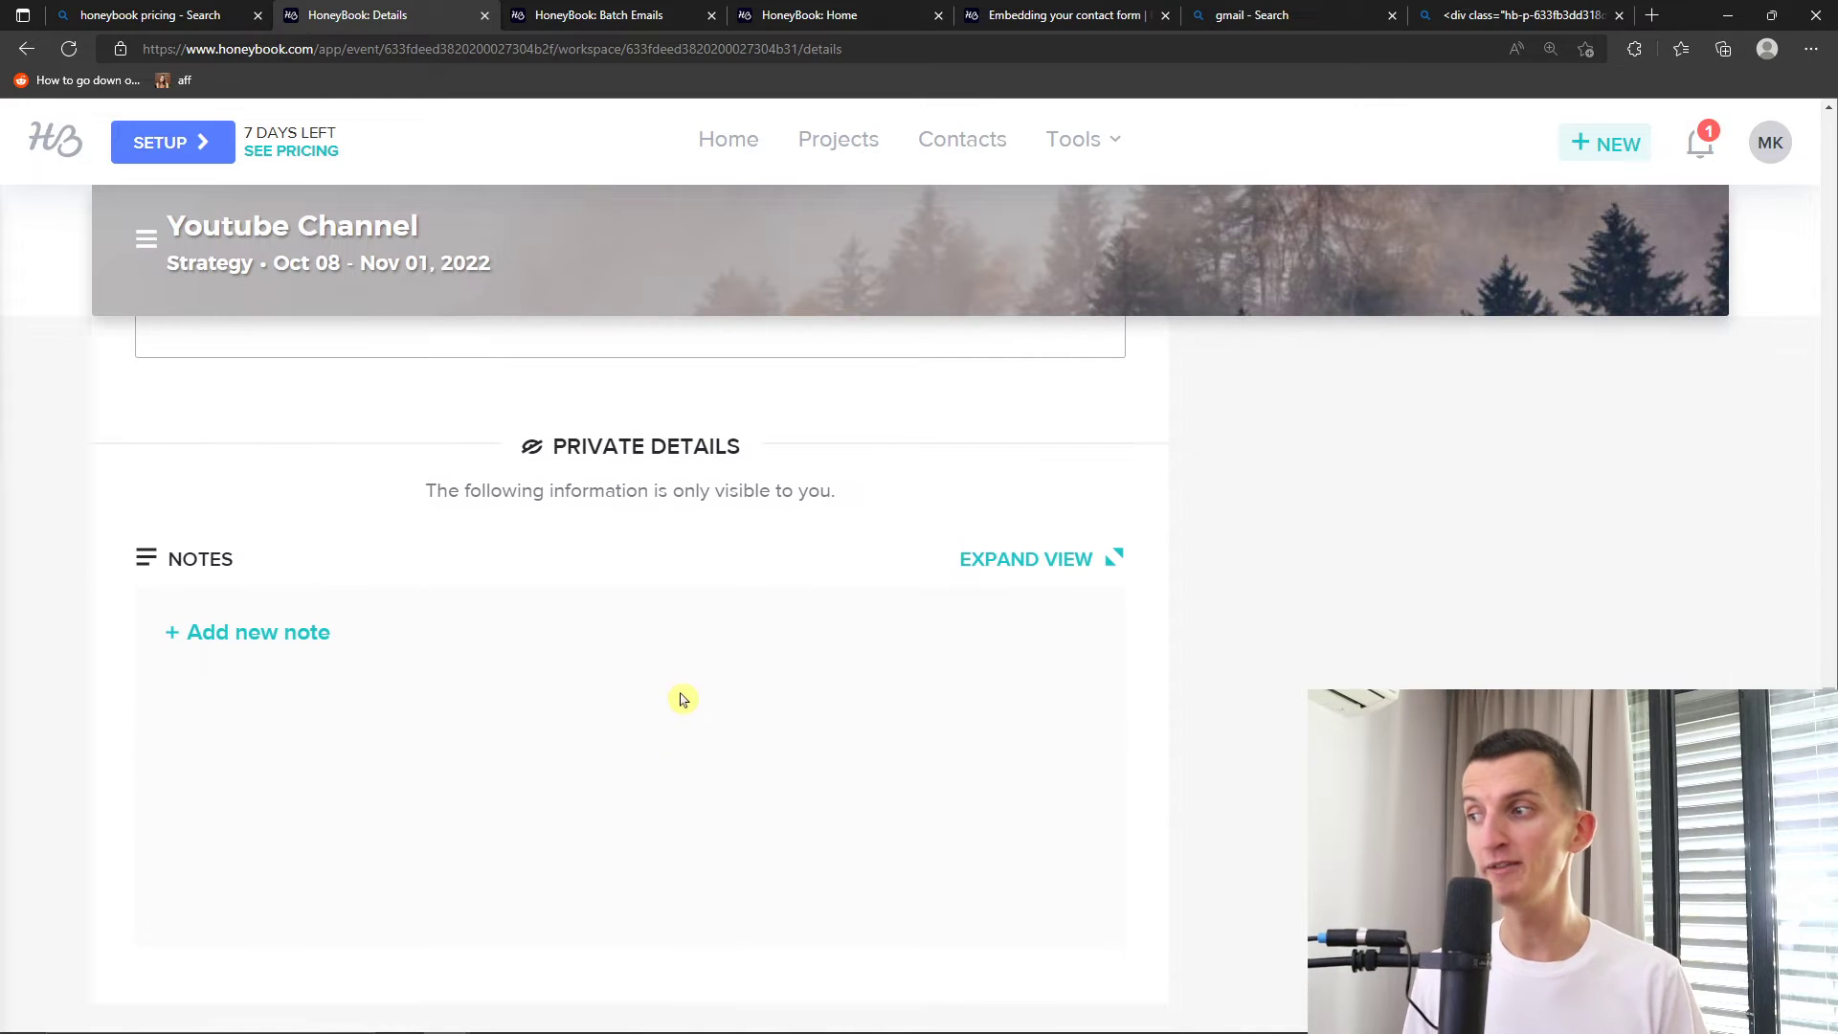
scroll(675, 699, up, 7)
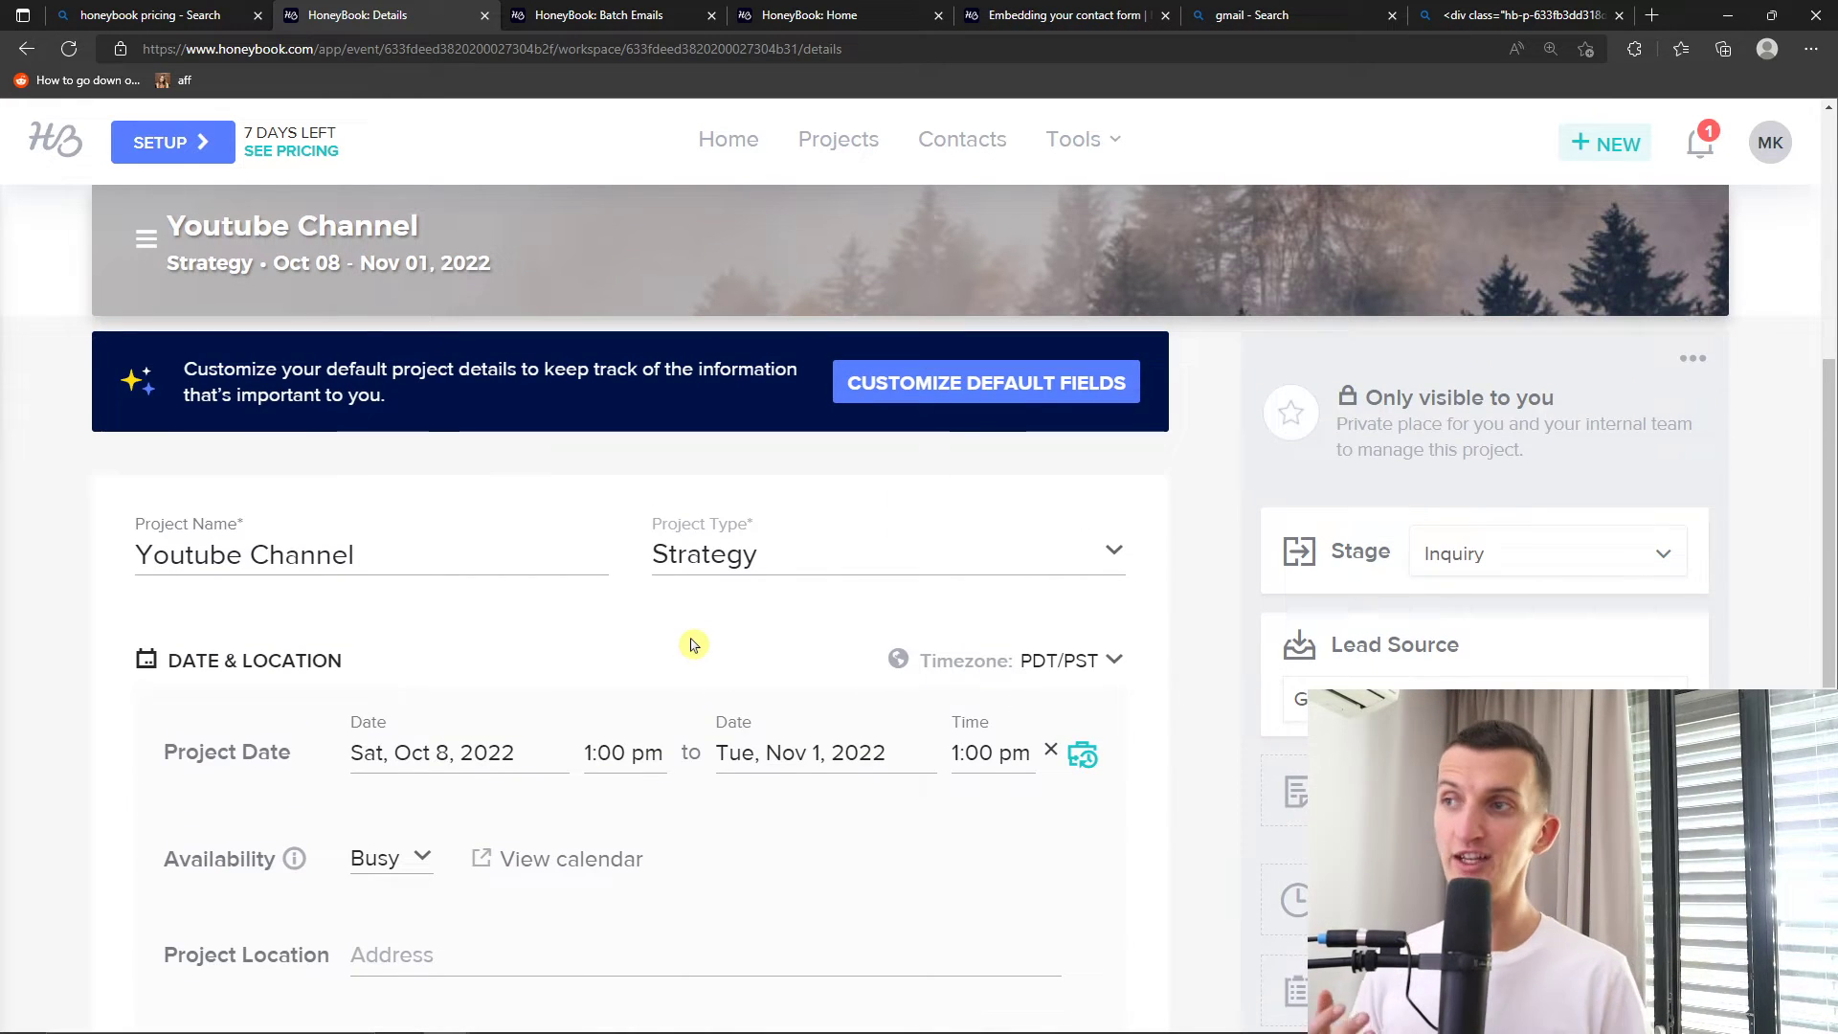
scroll(691, 644, up, 4)
scroll(699, 632, down, 4)
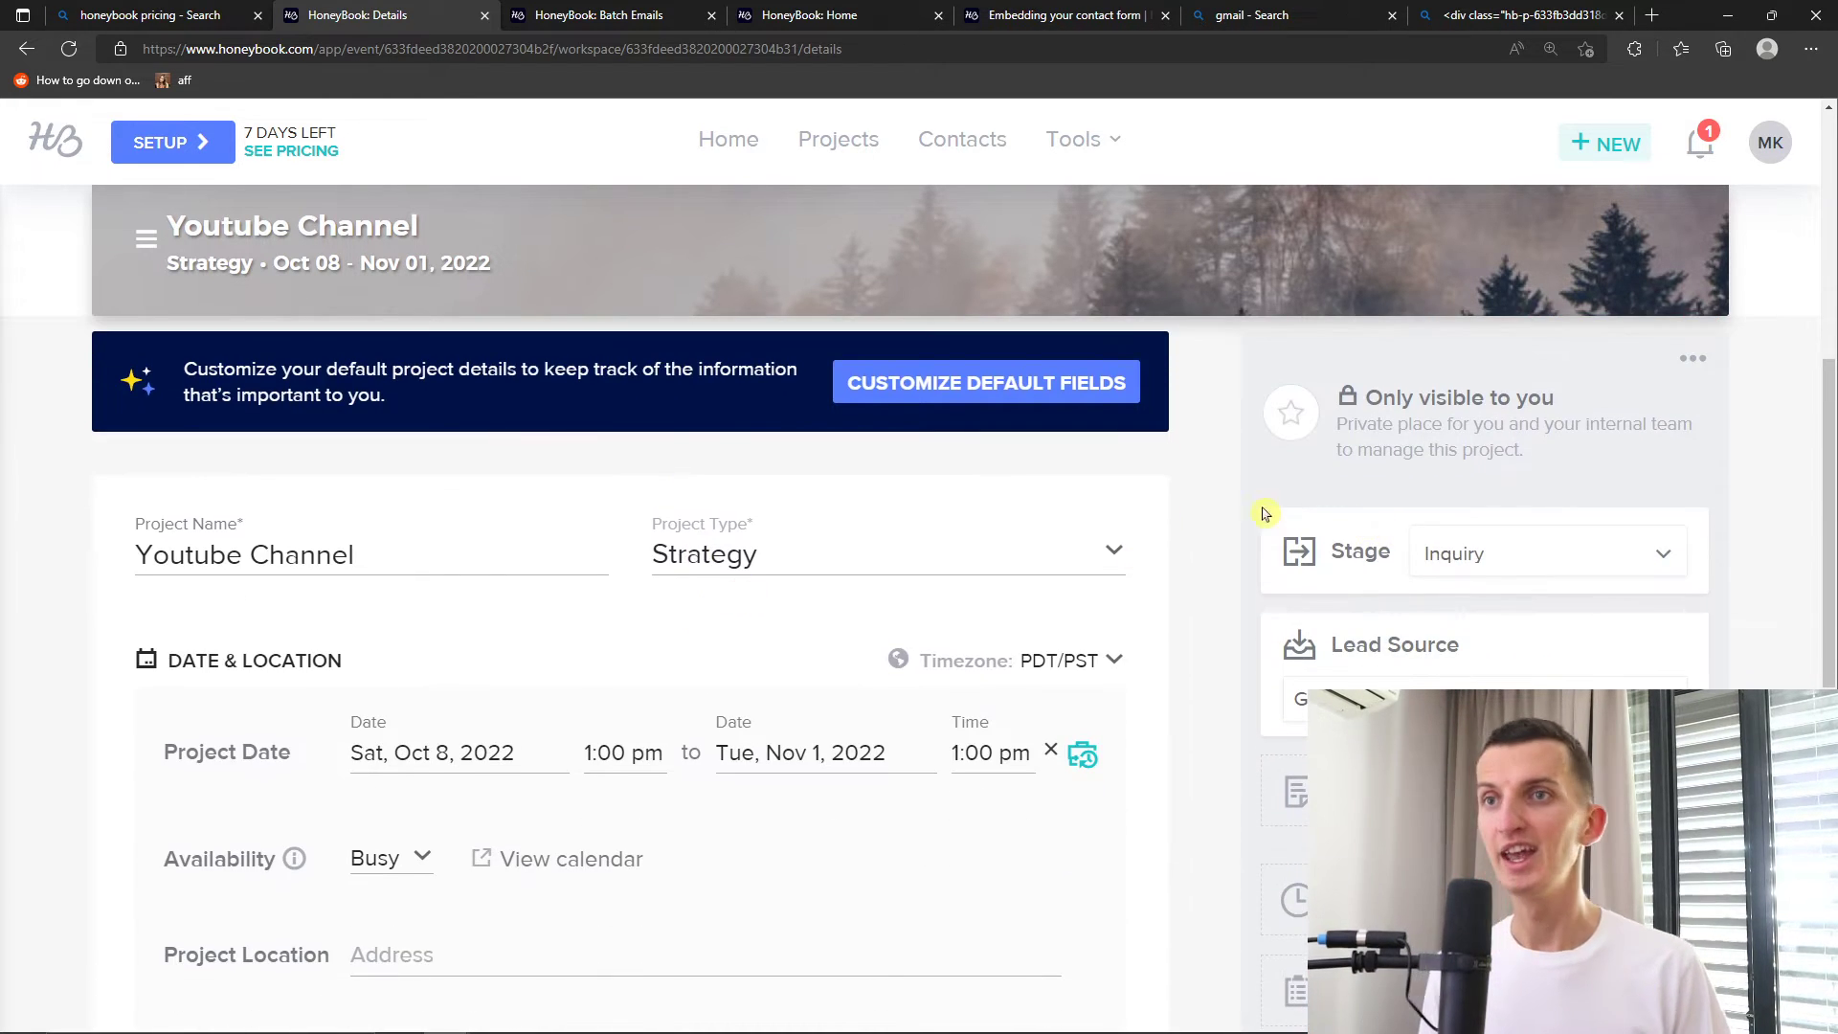
scroll(957, 565, down, 2)
View the project Stage options and zoom the browser to 175%
click(1612, 379)
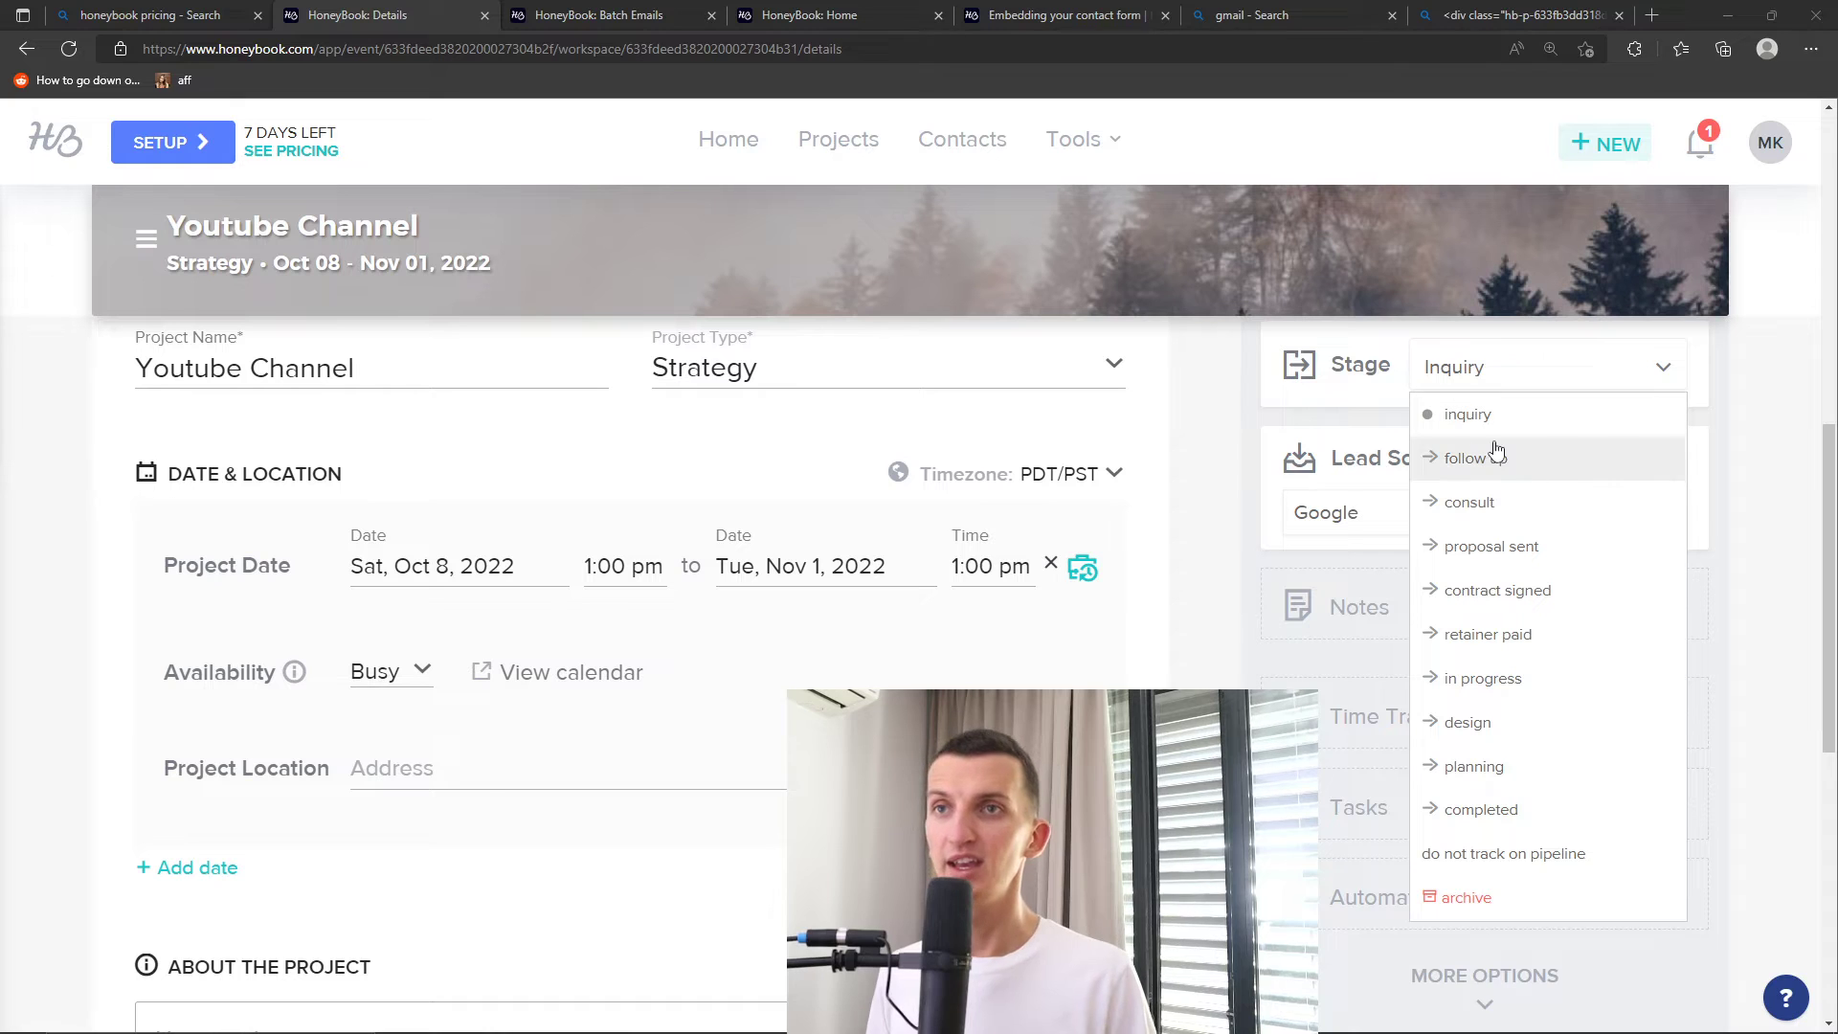
key(ctrl+plus)
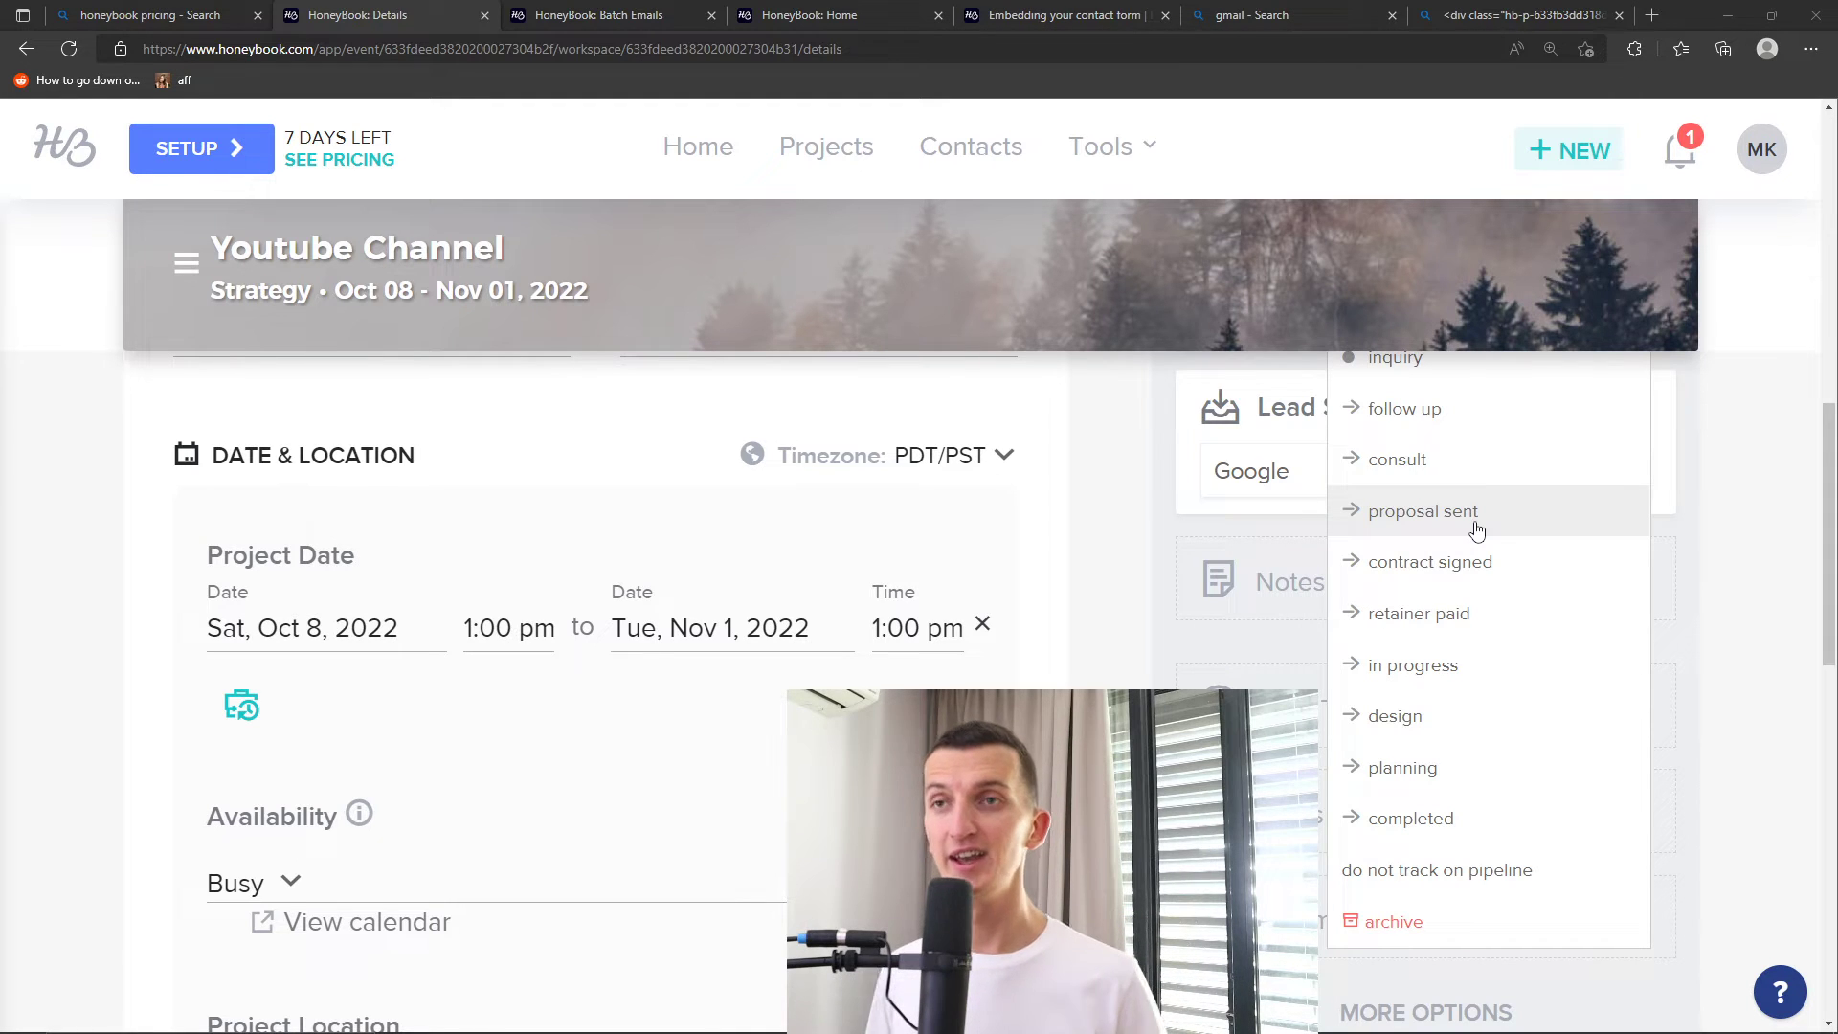
click(1514, 419)
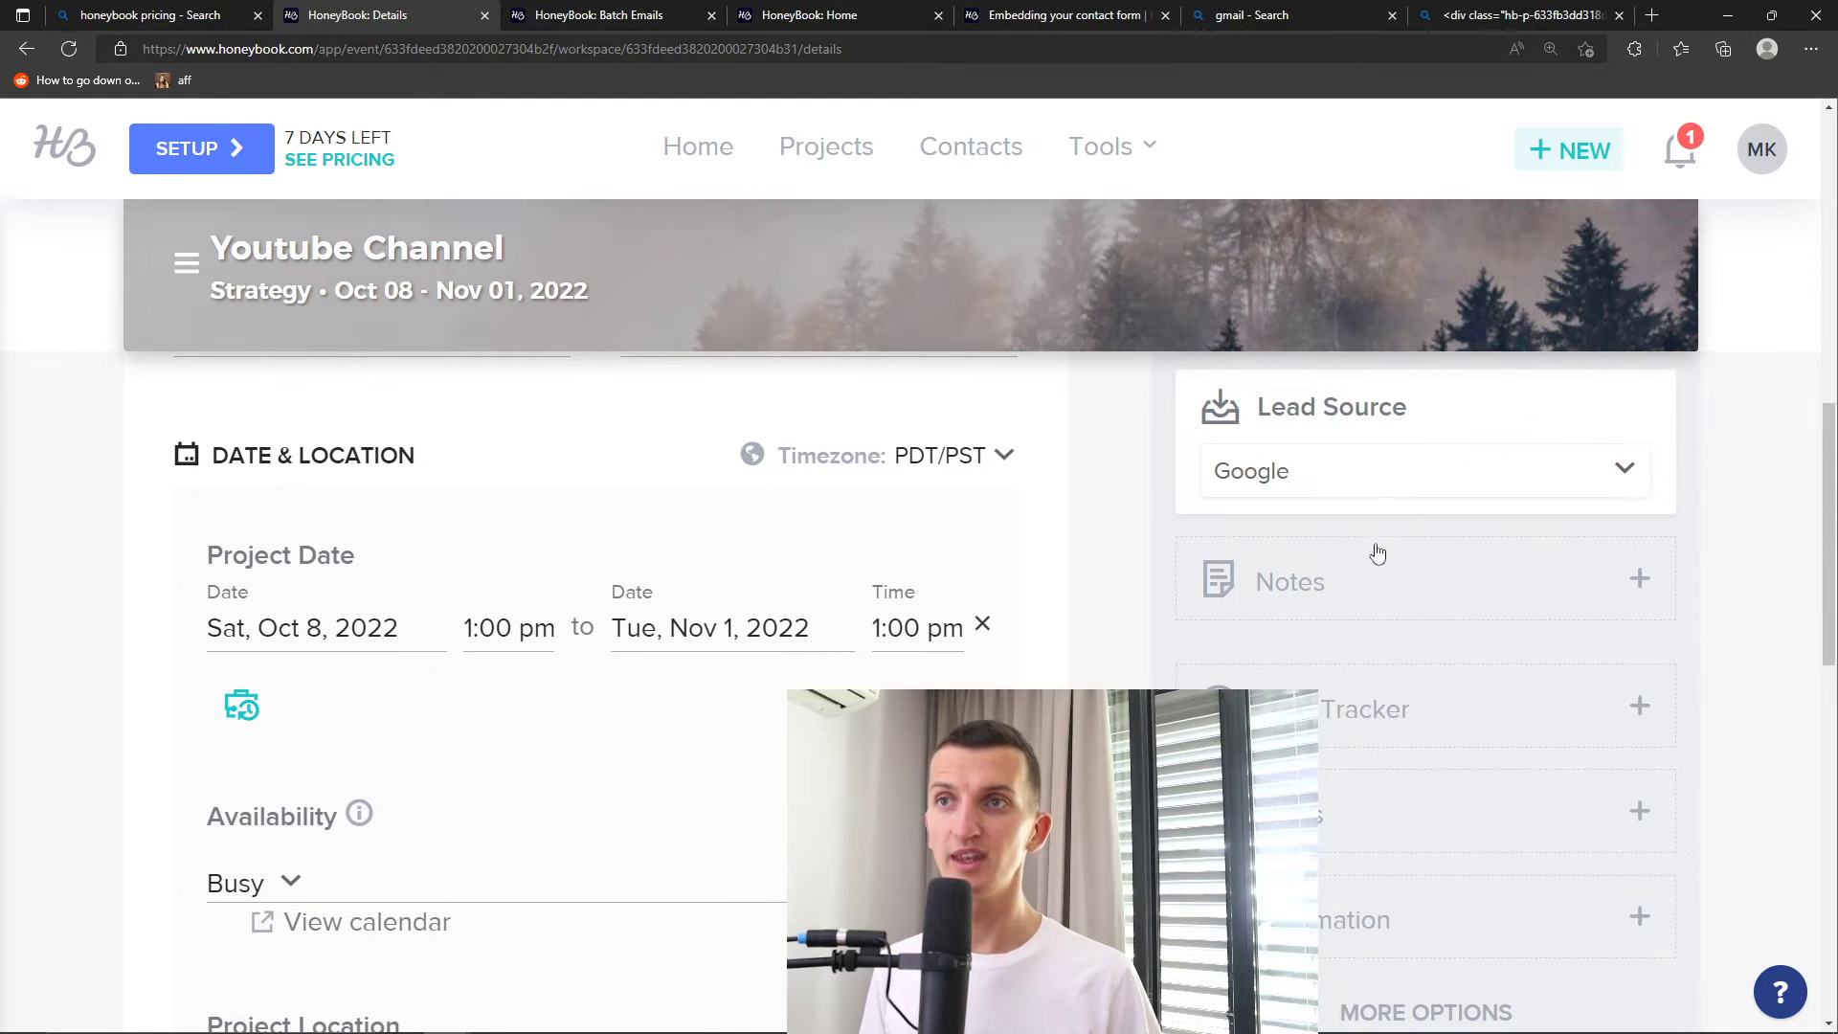
Add a private note 'THis client is damn amazing' in full-screen Notes, then exit full screen
click(1353, 578)
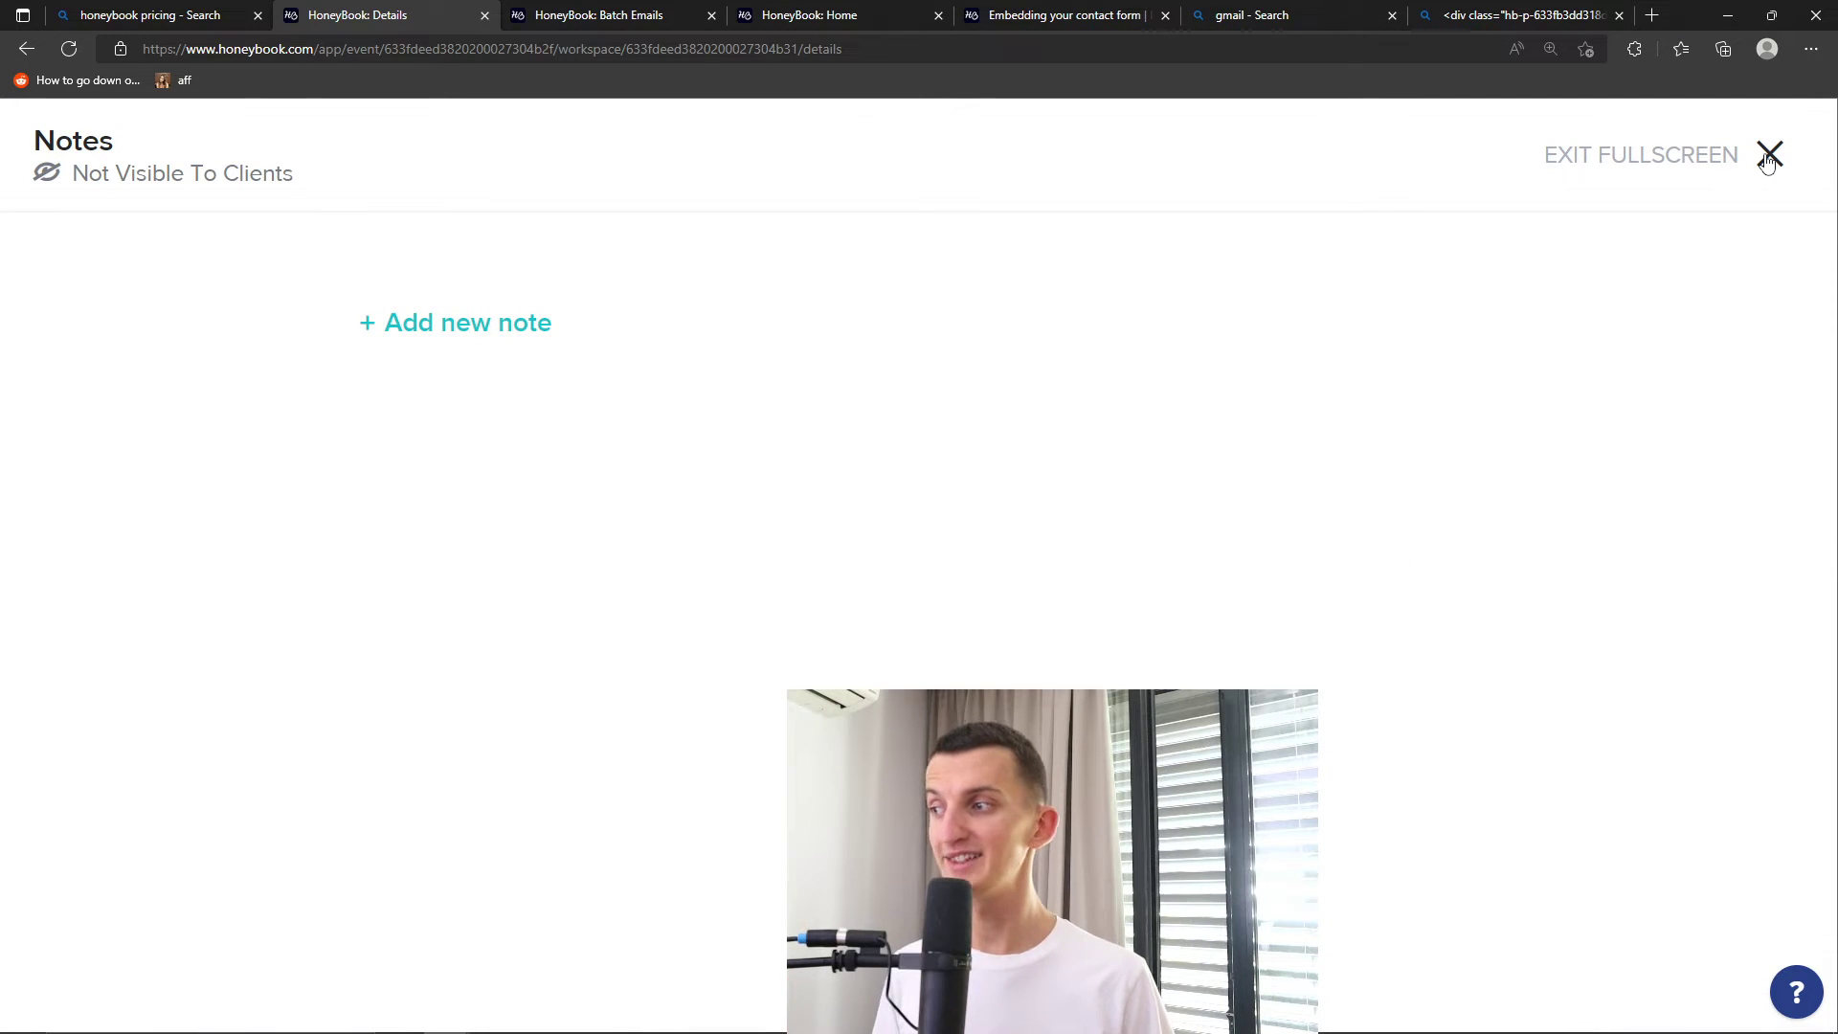
click(514, 333)
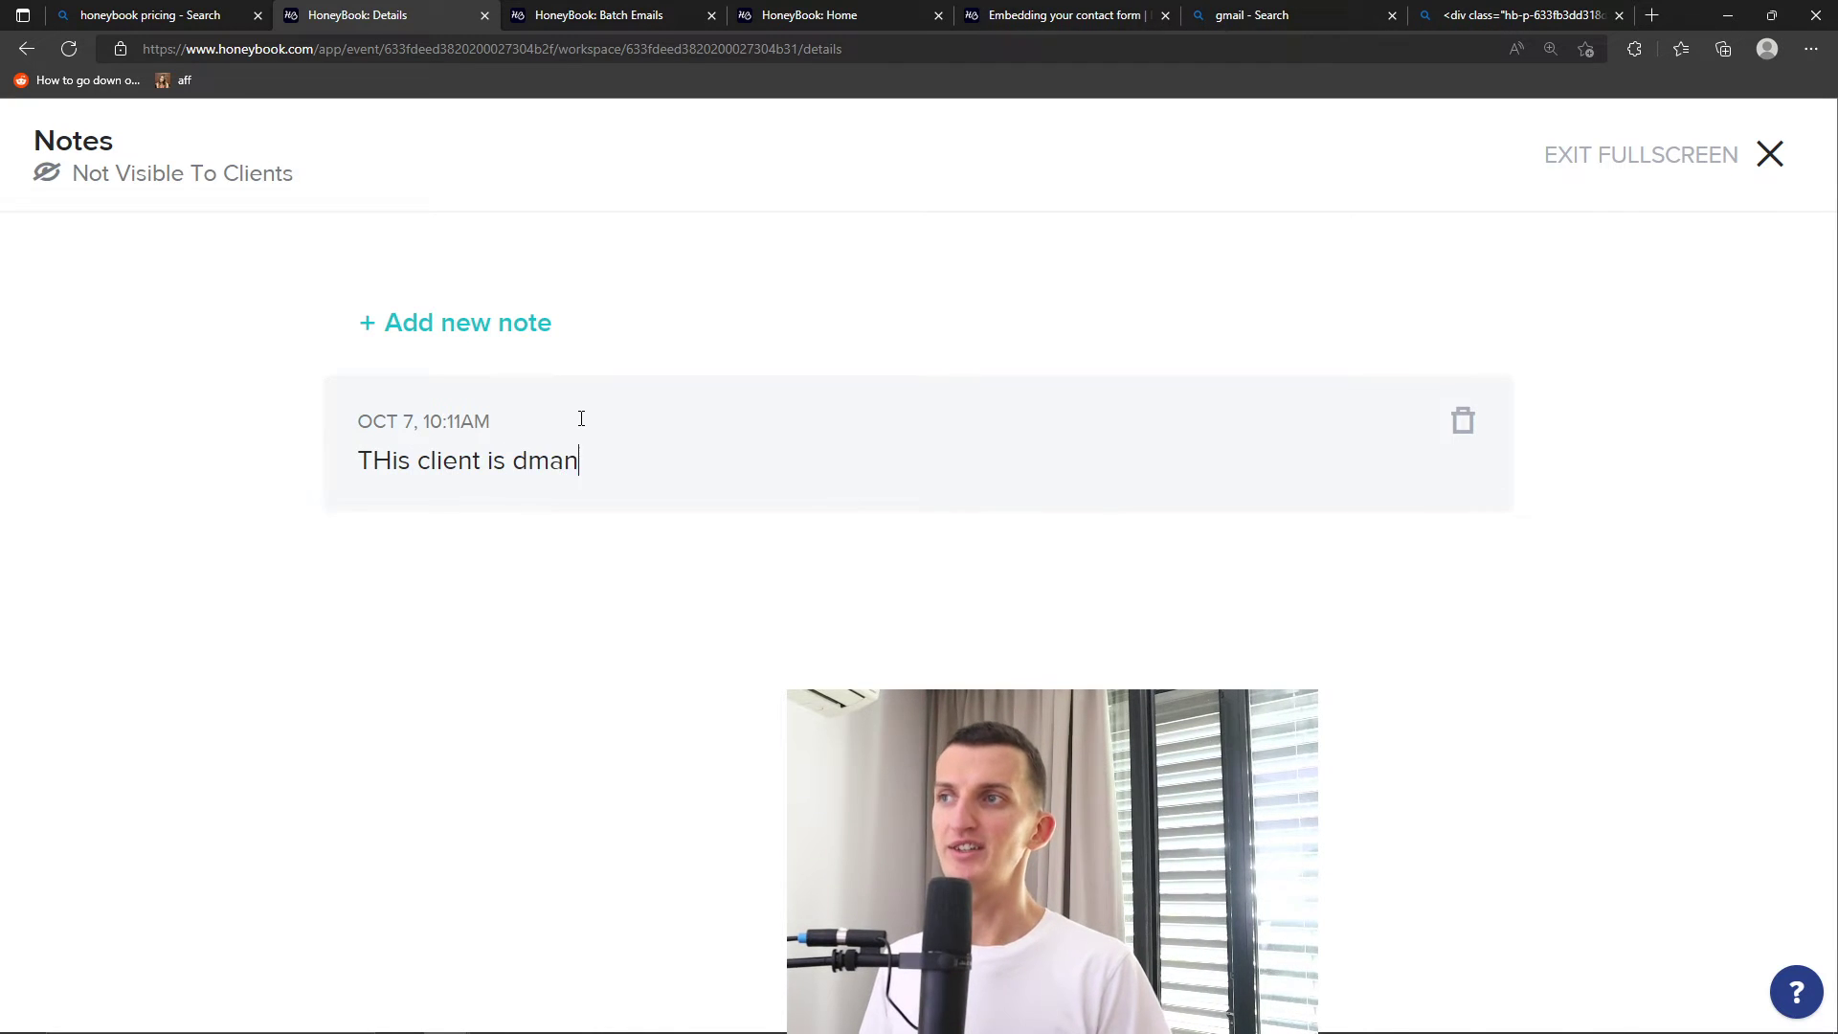
text(THis client is damn amazing)
key(Return)
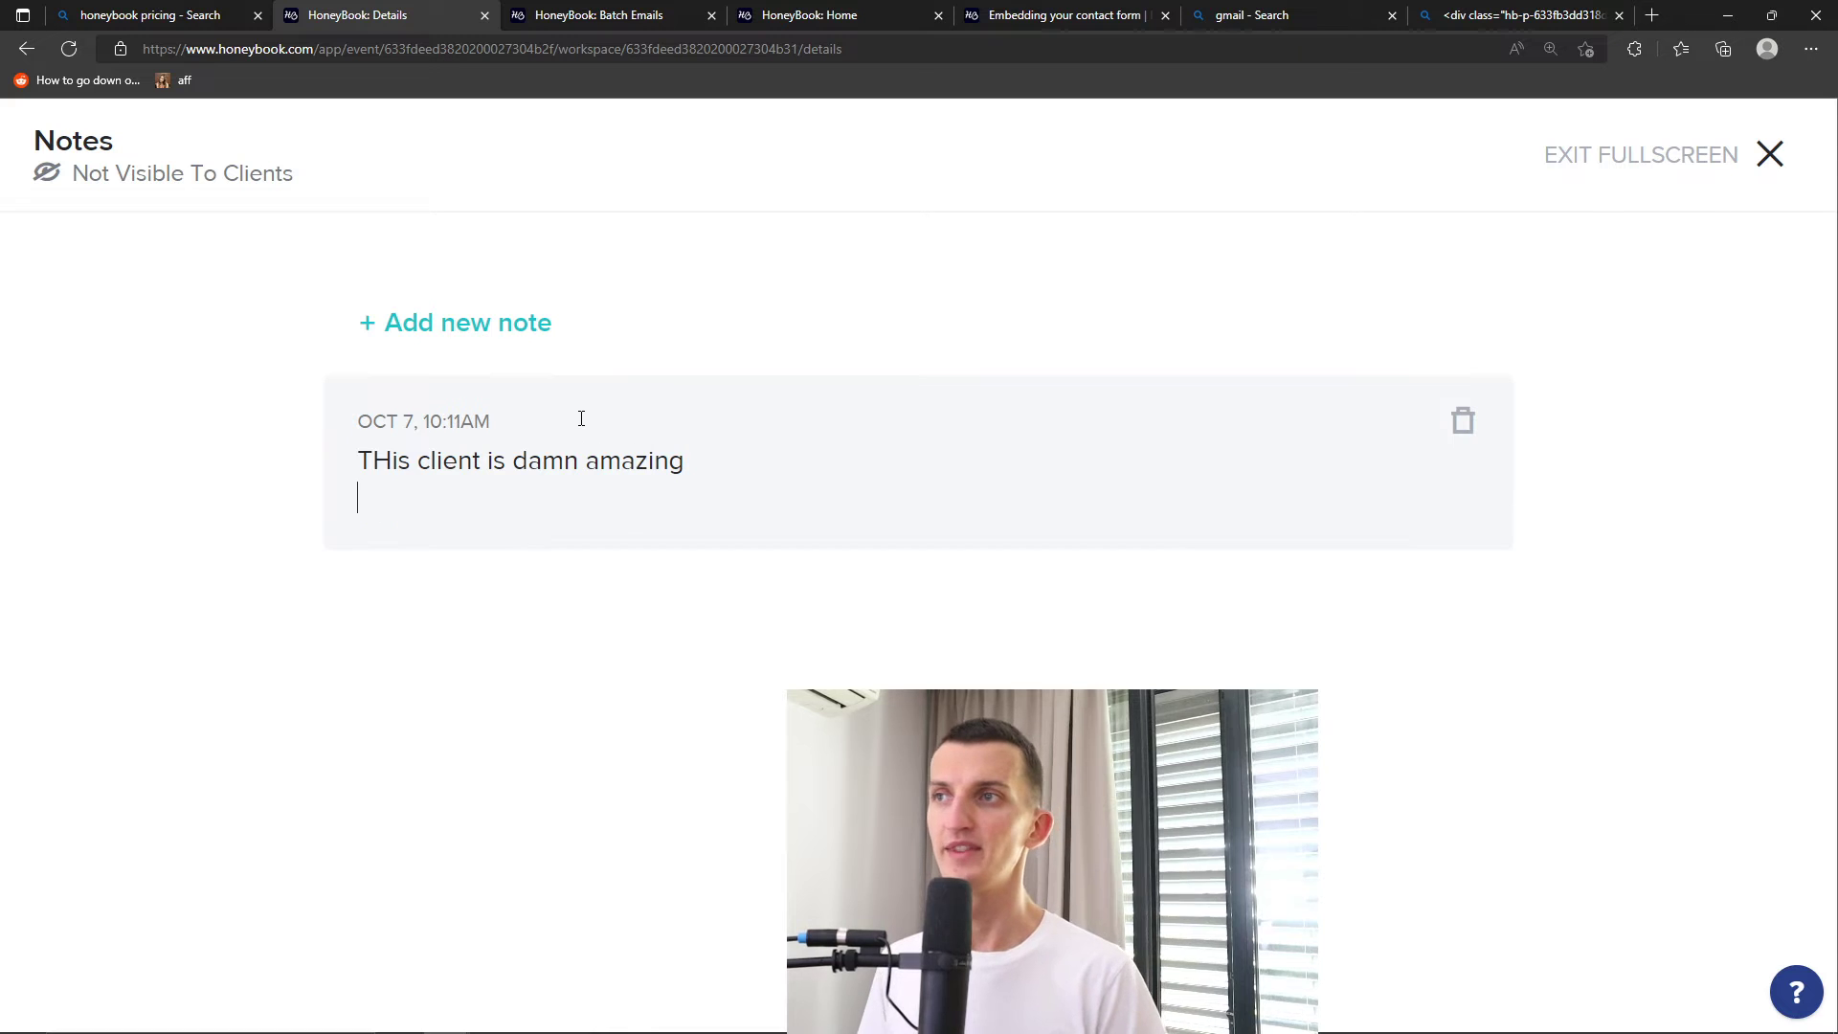
click(1766, 158)
mouse_move(1762, 151)
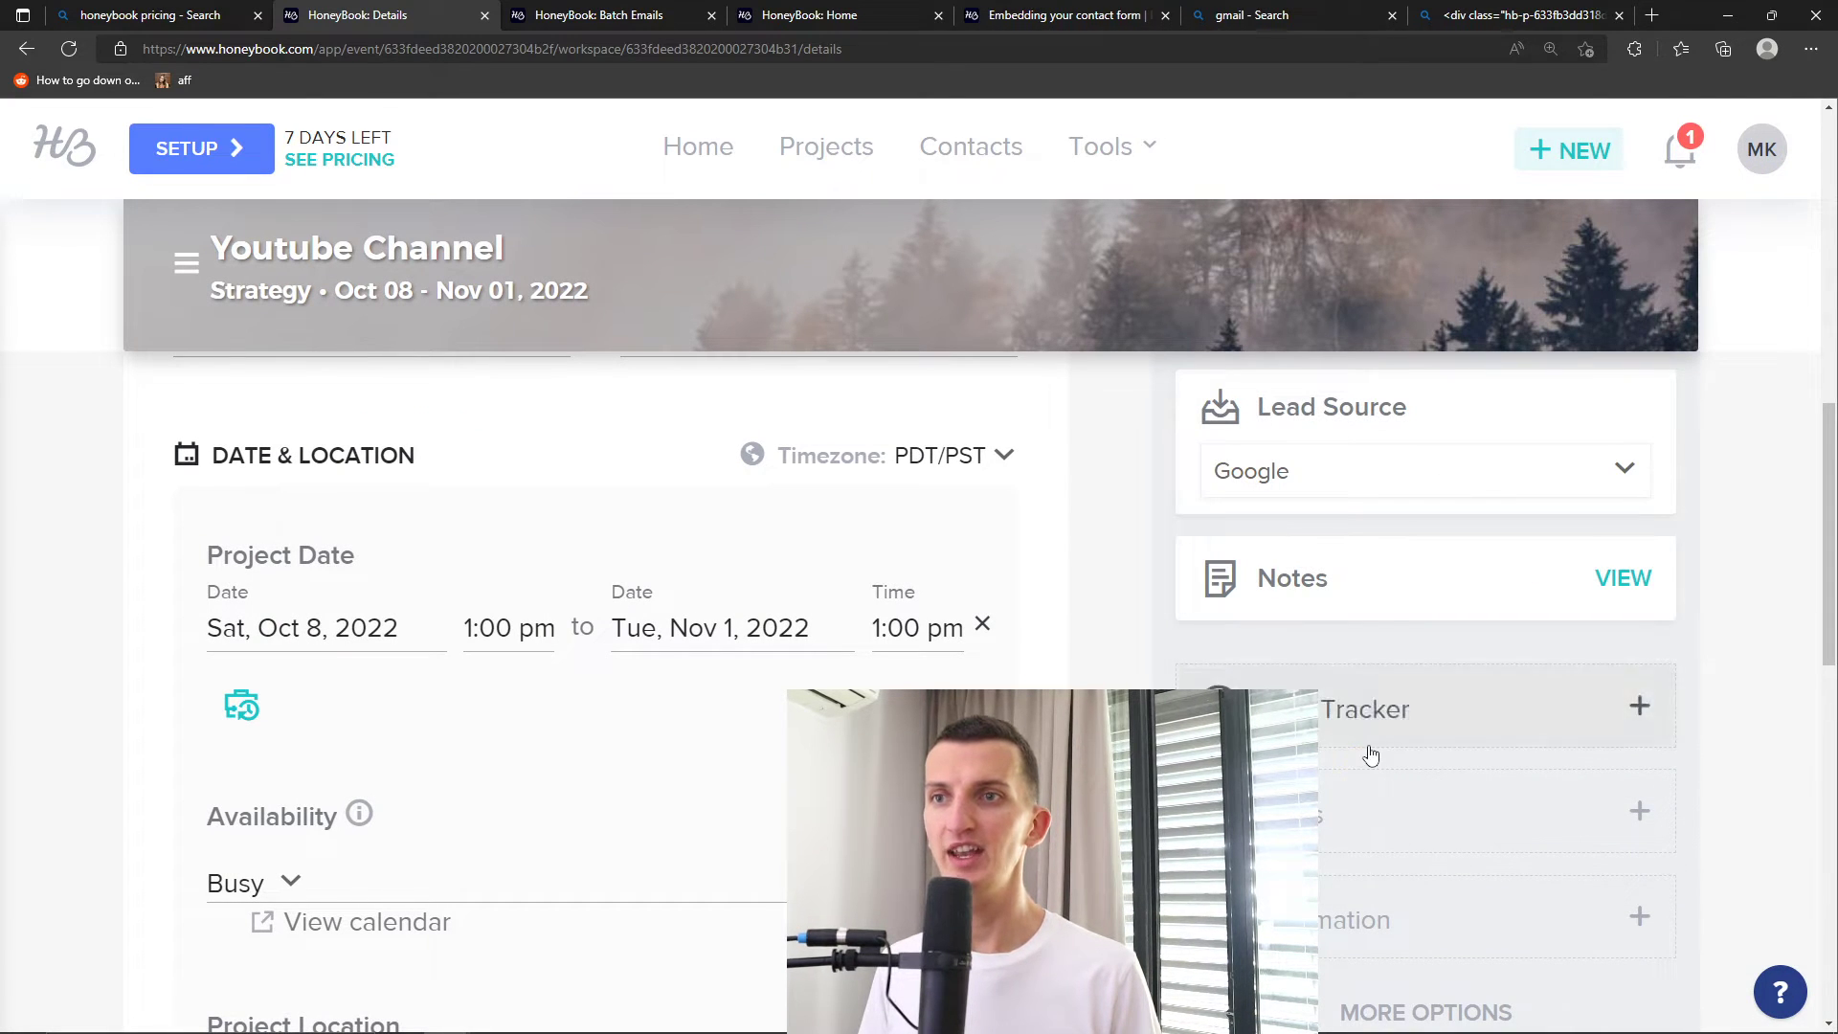
scroll(1557, 544, down, 2)
Log a Brainstorming time entry of 5 hours at $50 per hour, totalling $250.00
click(1637, 515)
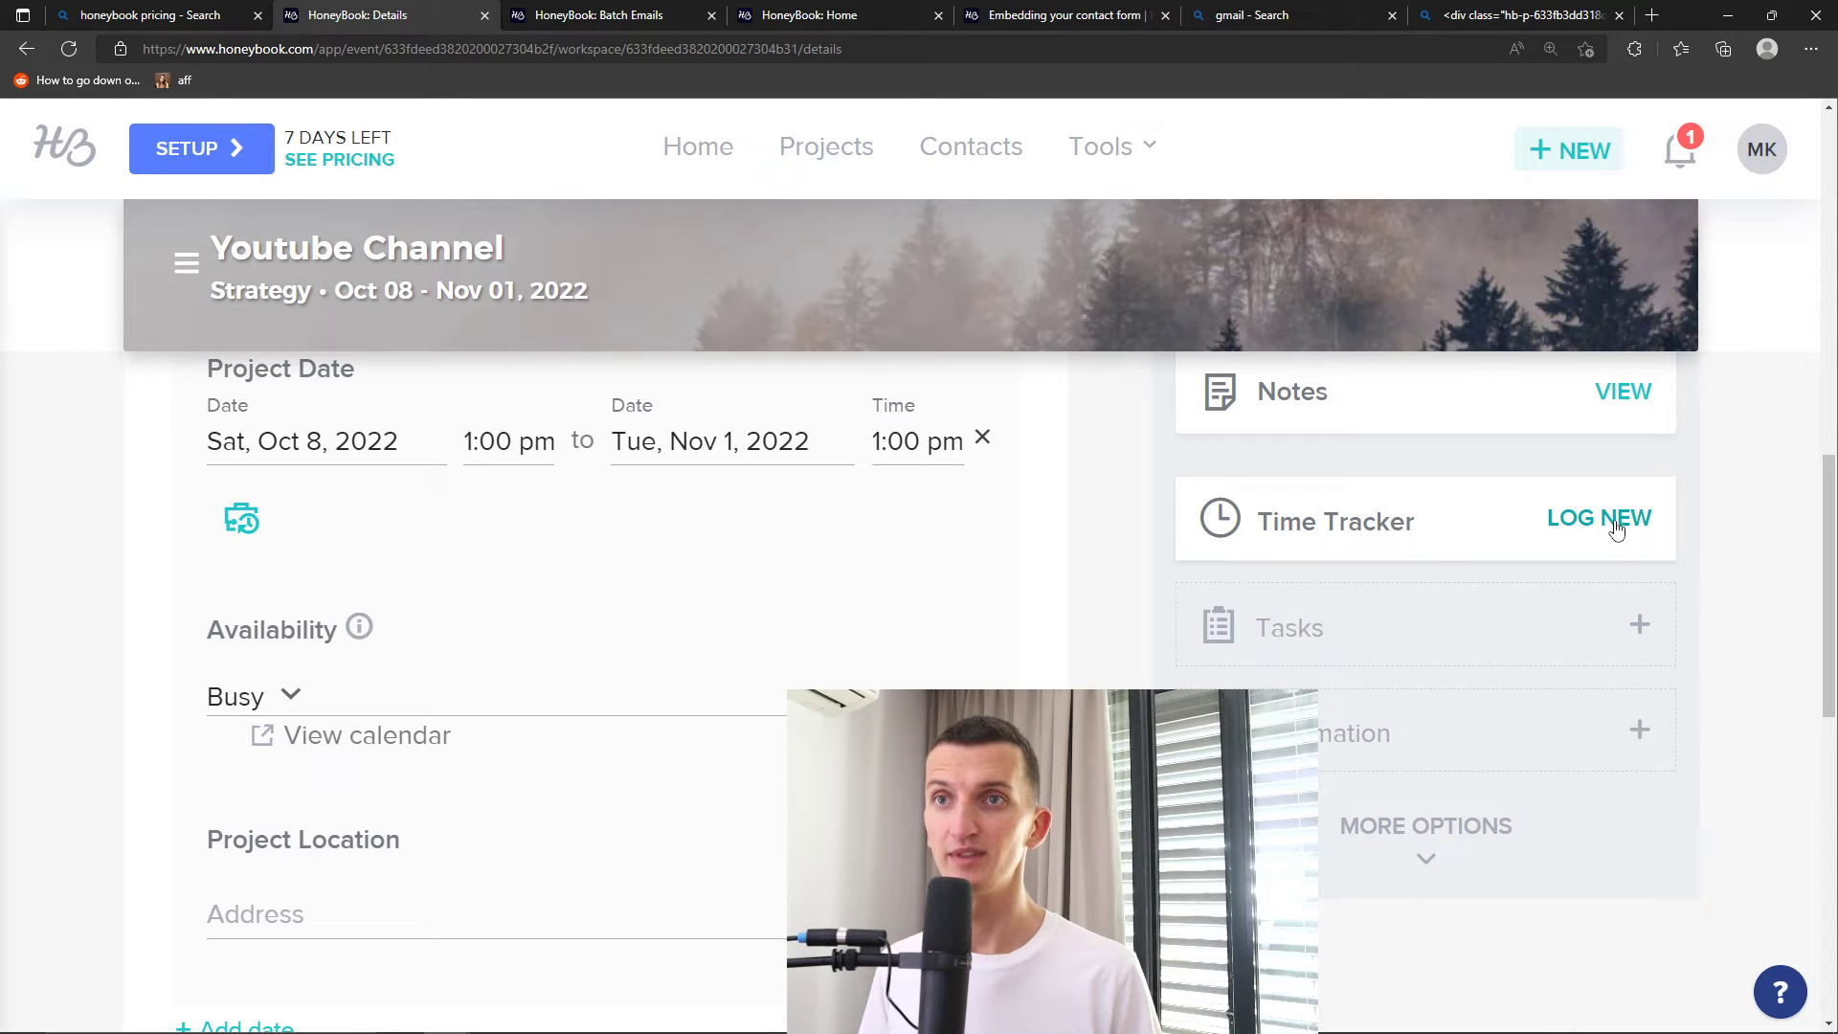
click(1614, 527)
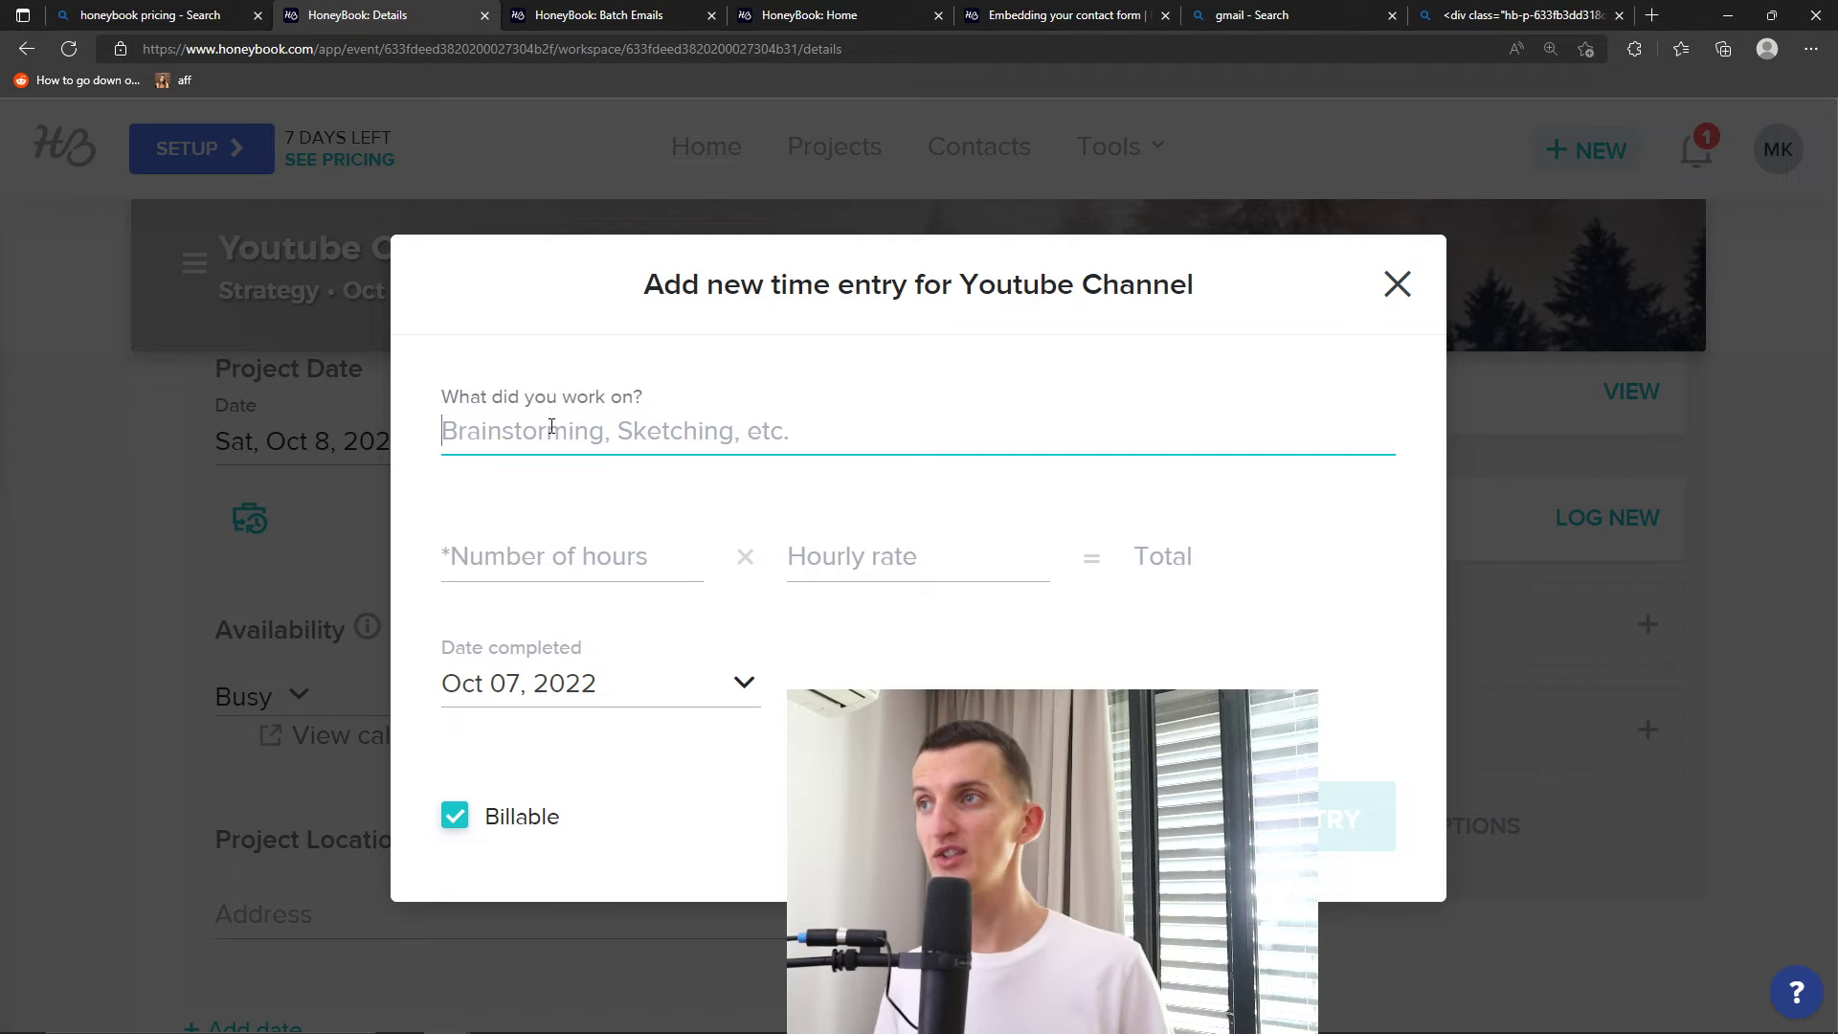
text(Brainstorming)
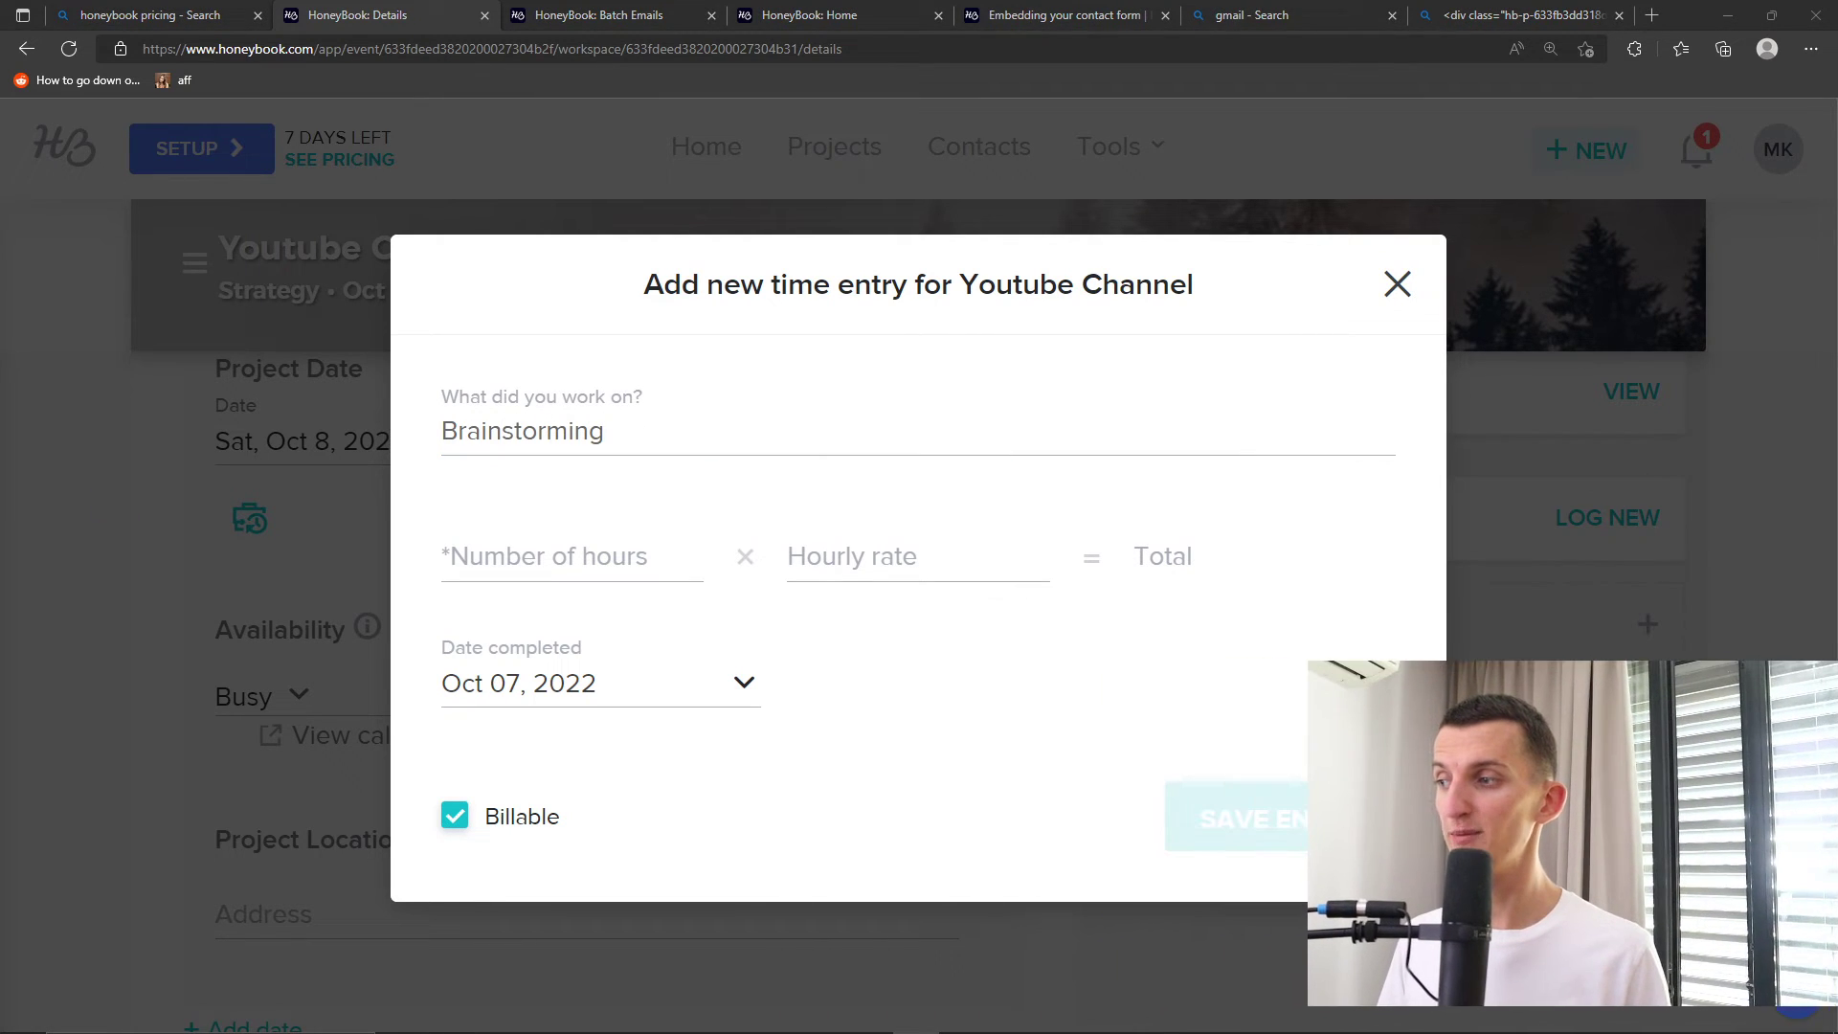
click(577, 553)
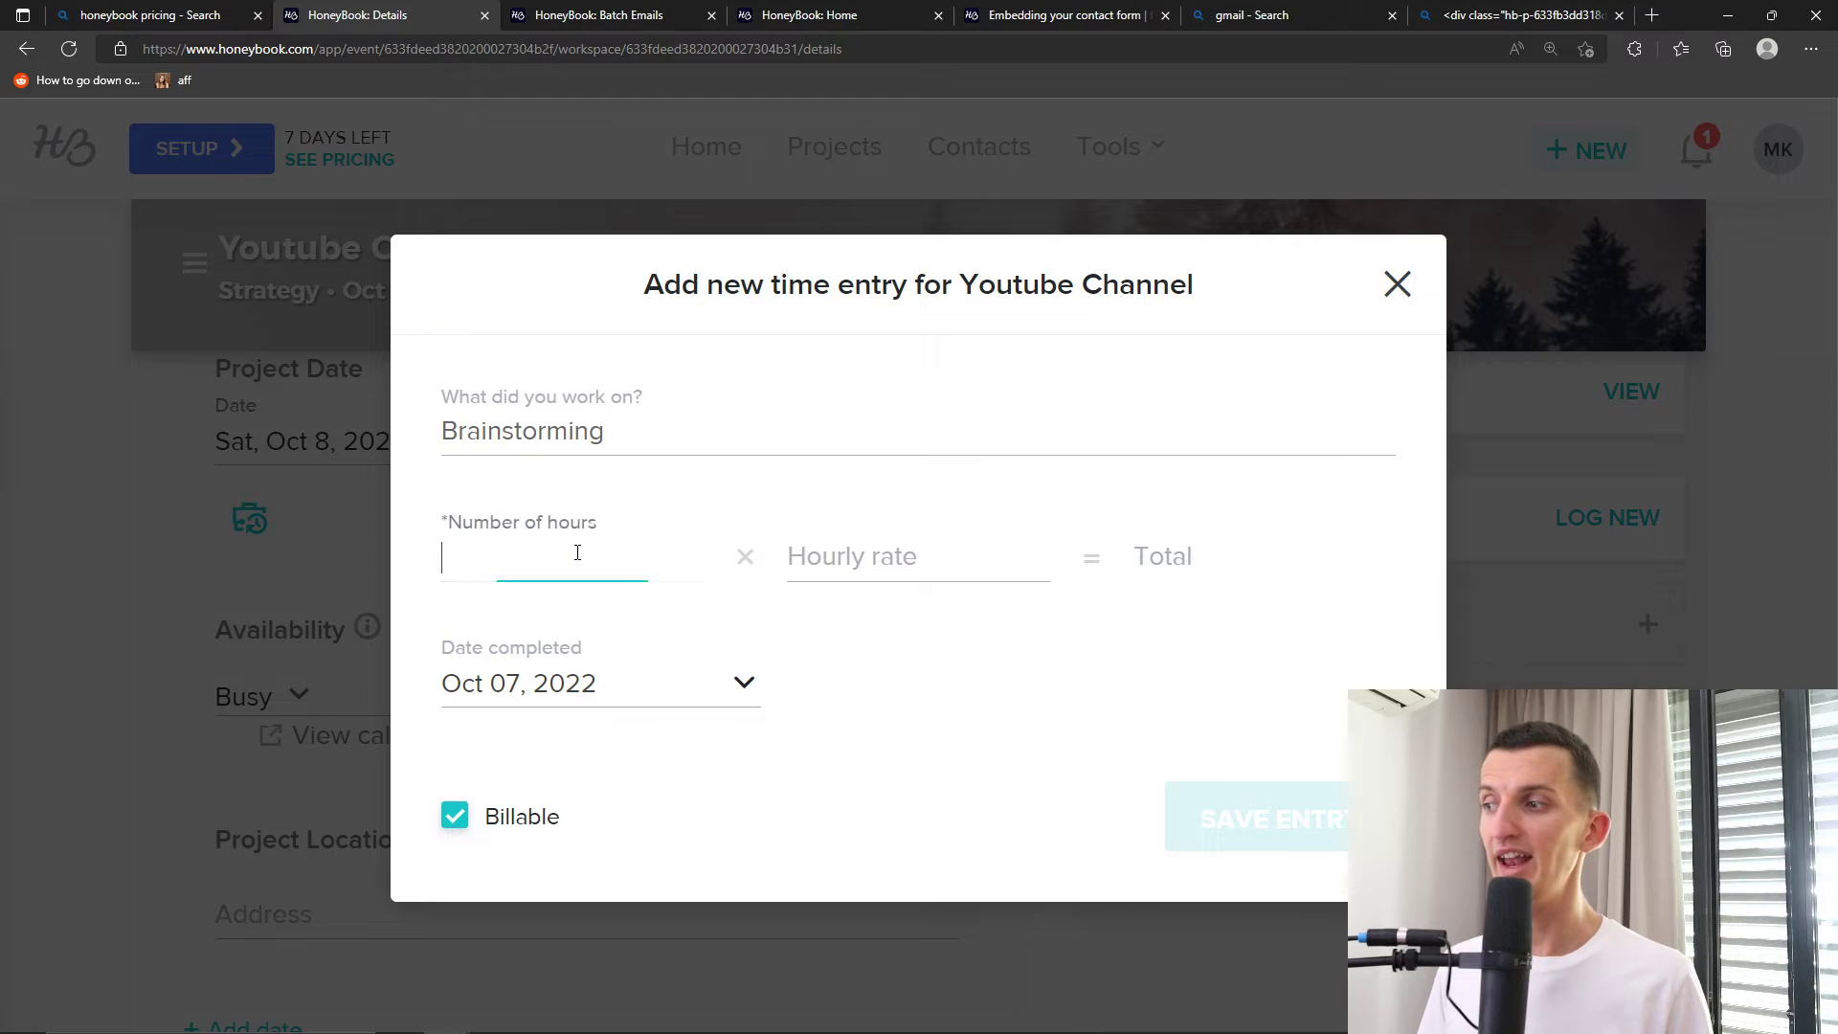
text(5)
key(Tab)
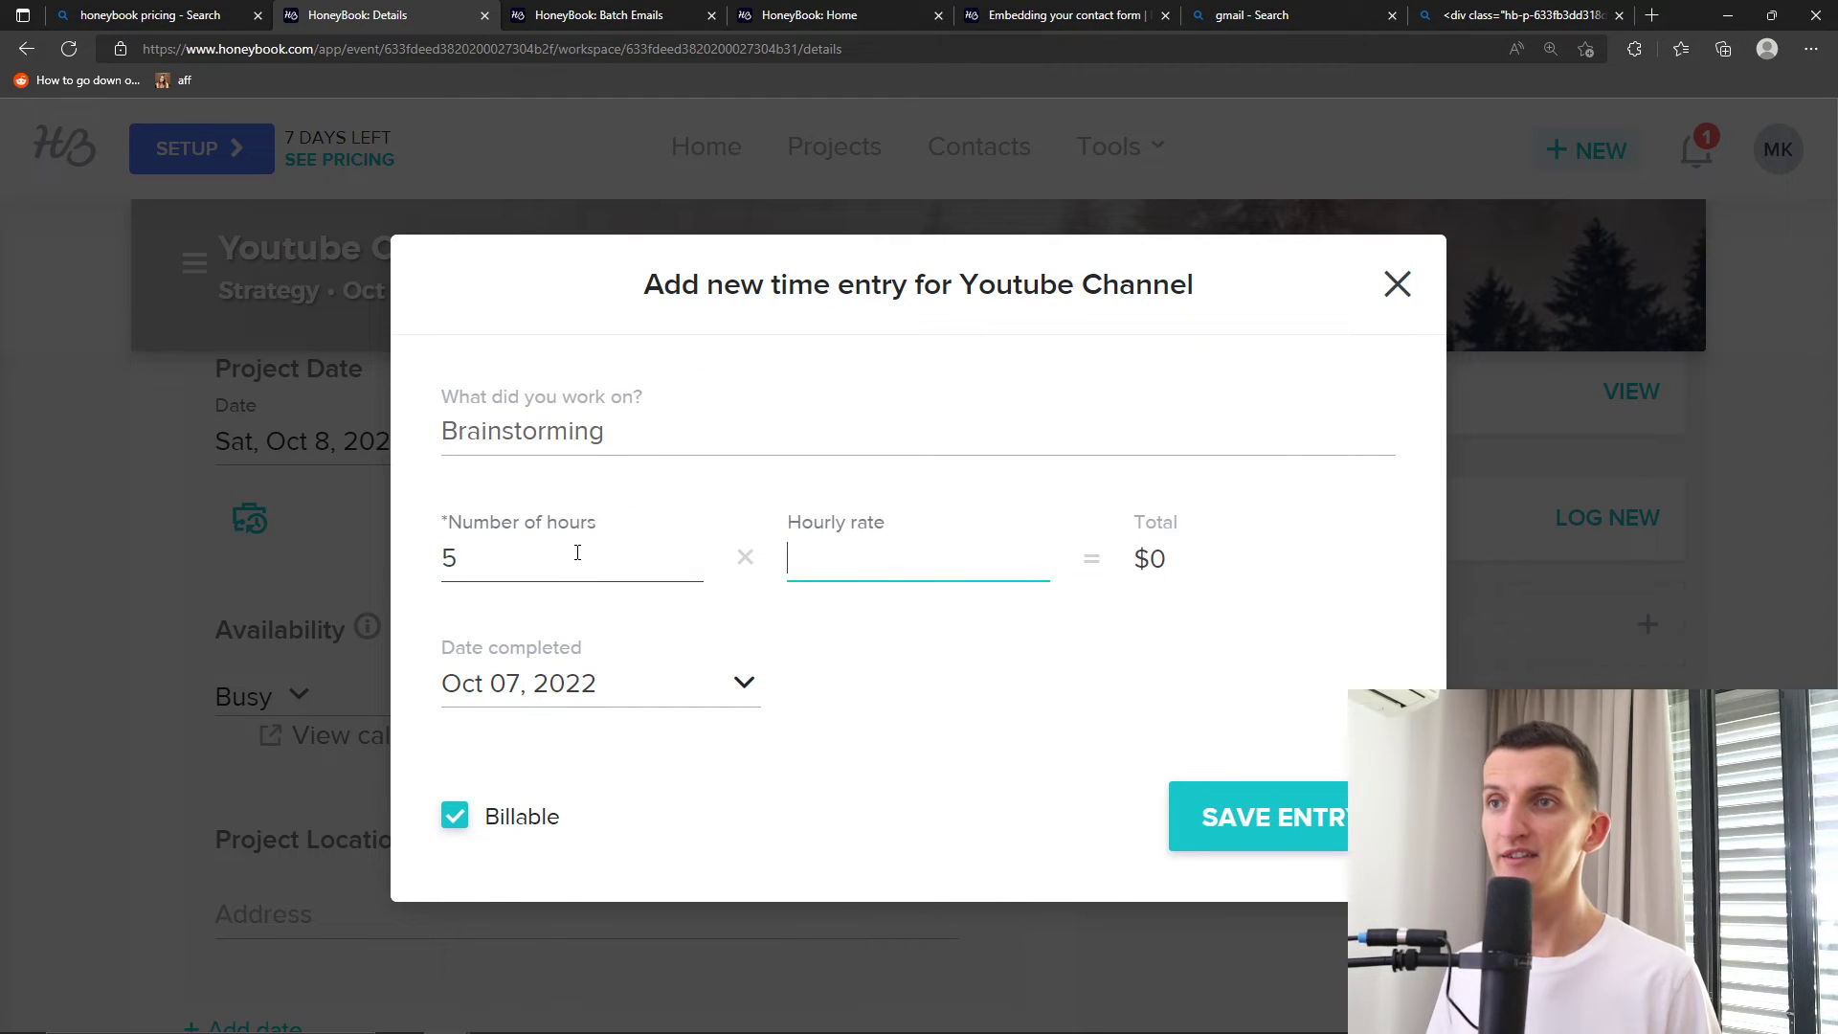
click(928, 736)
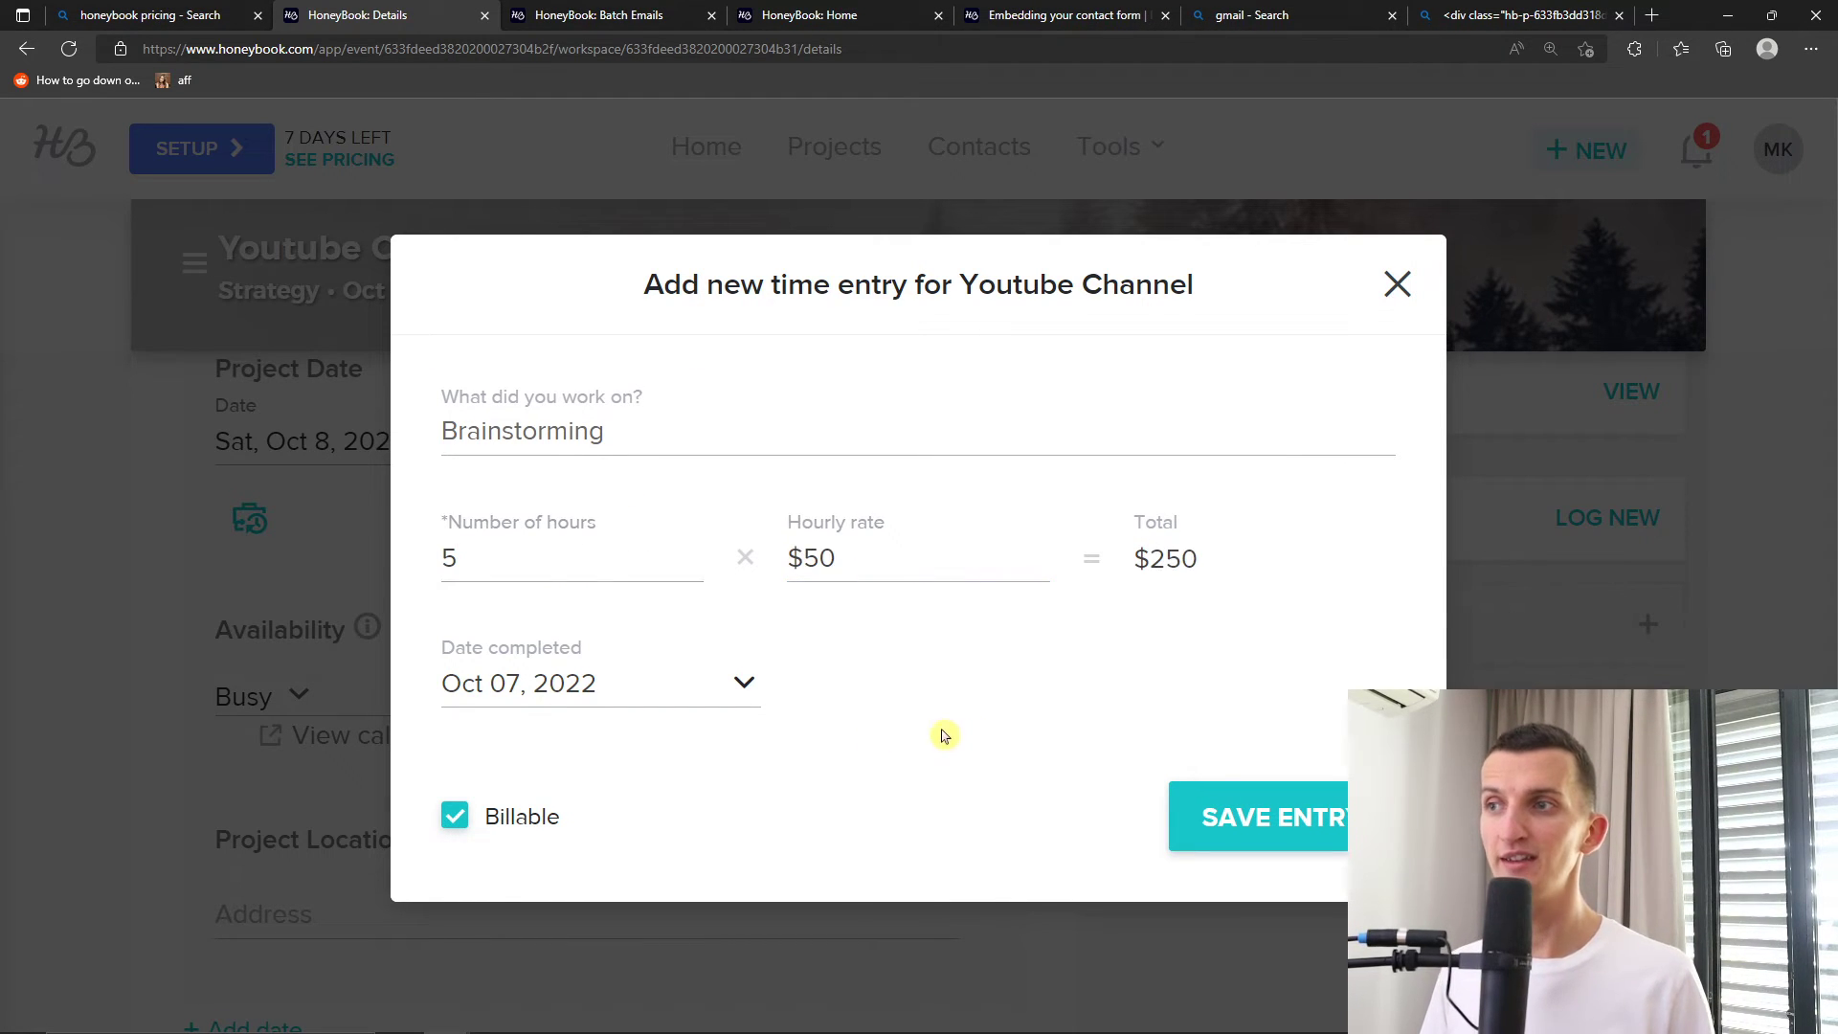
click(1228, 829)
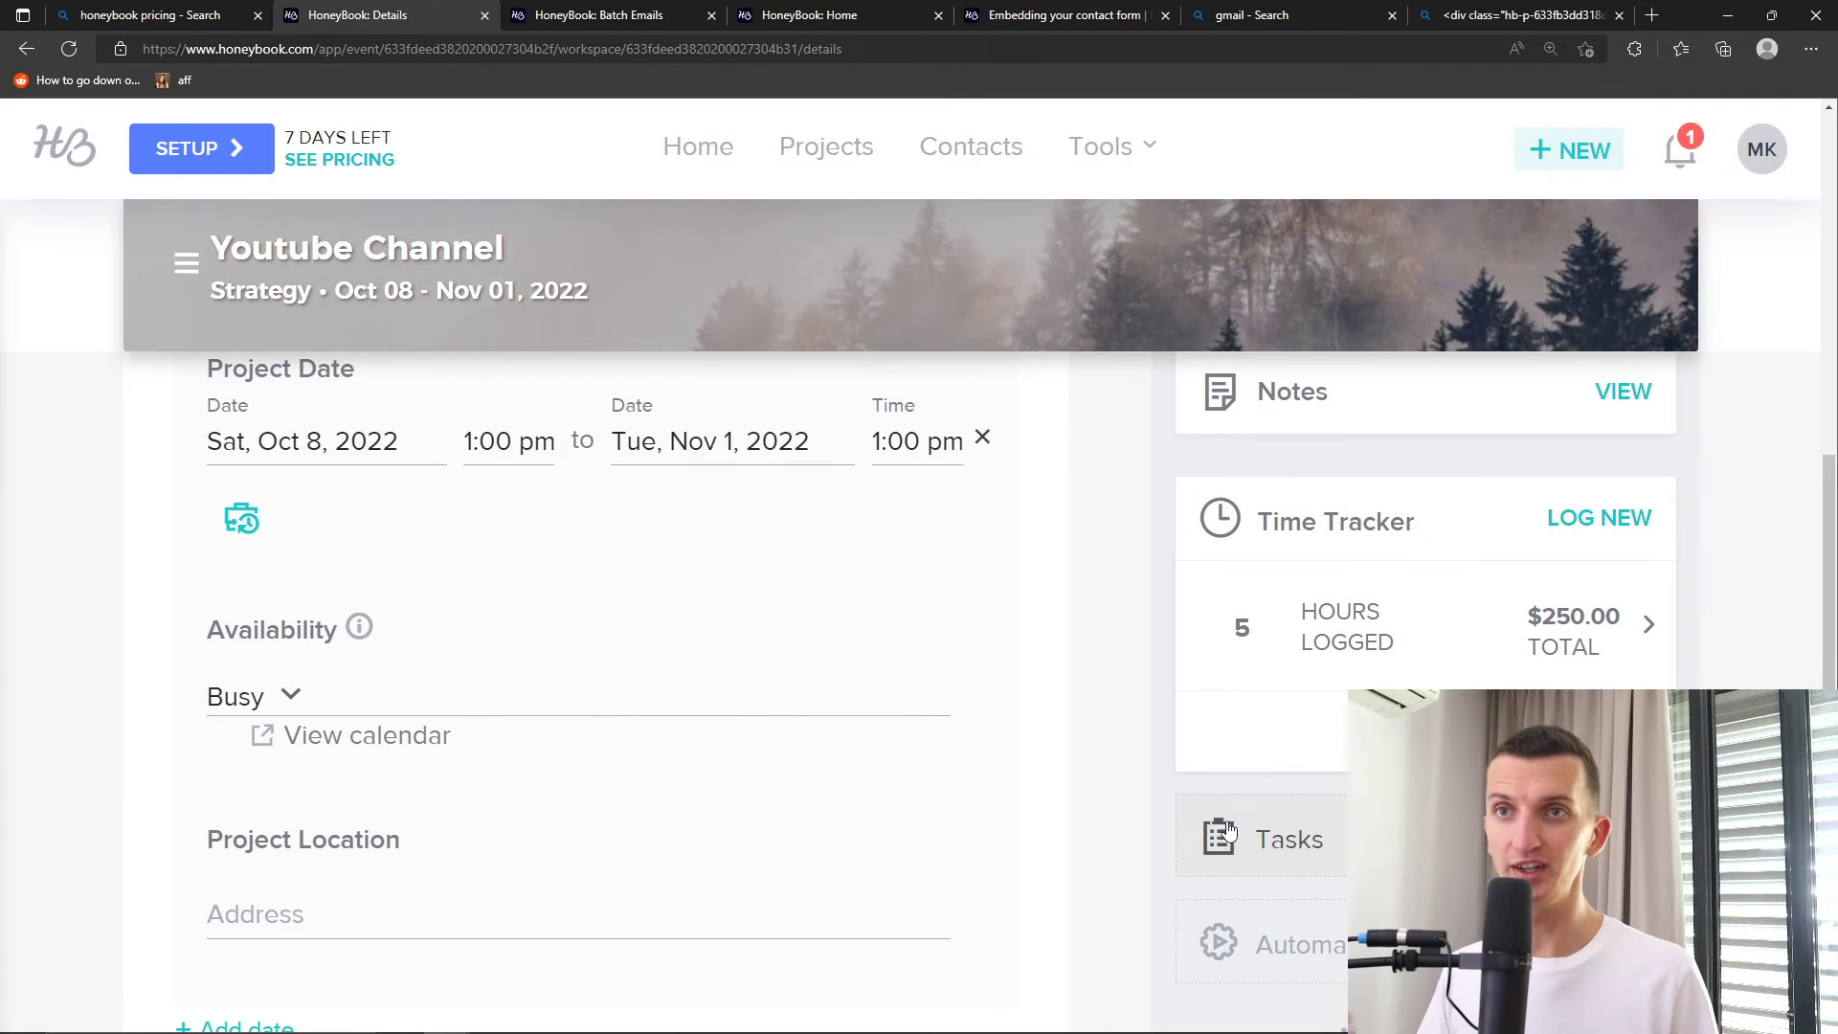
scroll(1343, 670, down, 2)
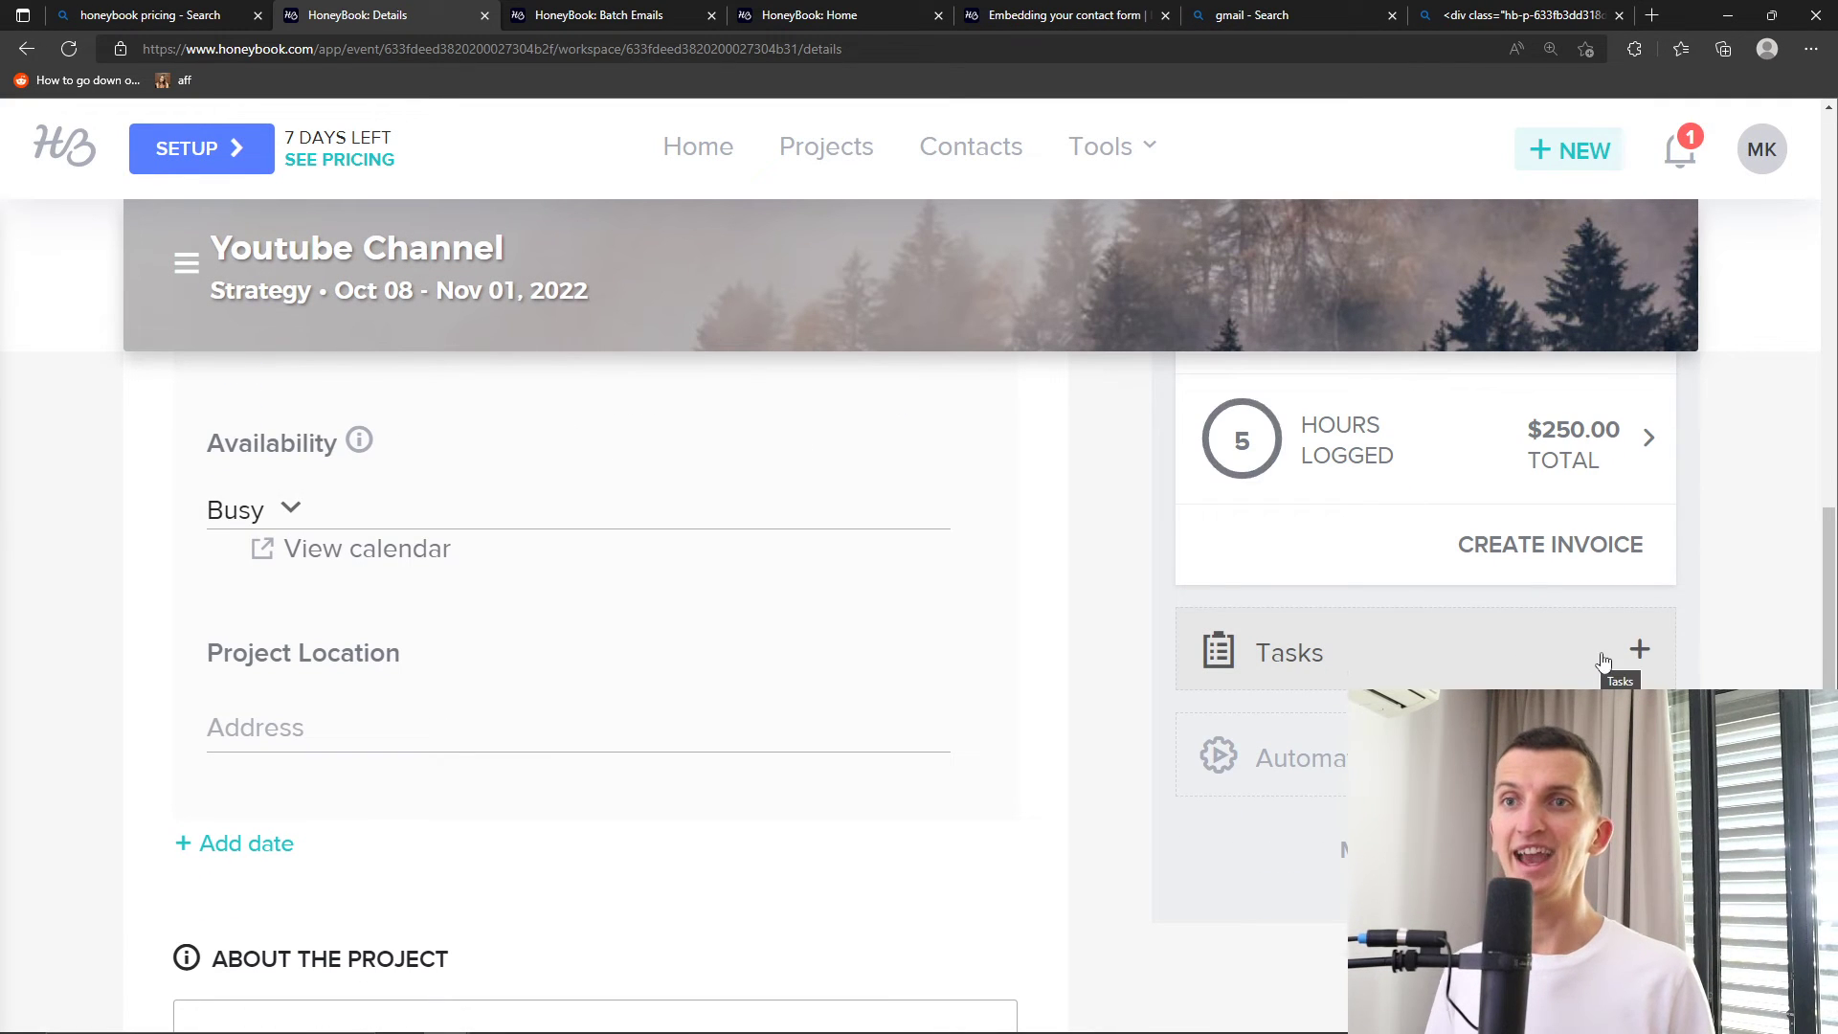
Add a 'Call a client' task, delete the empty extra task, and set its due date to tomorrow
click(1639, 651)
scroll(1626, 651, down, 2)
text(Call a client)
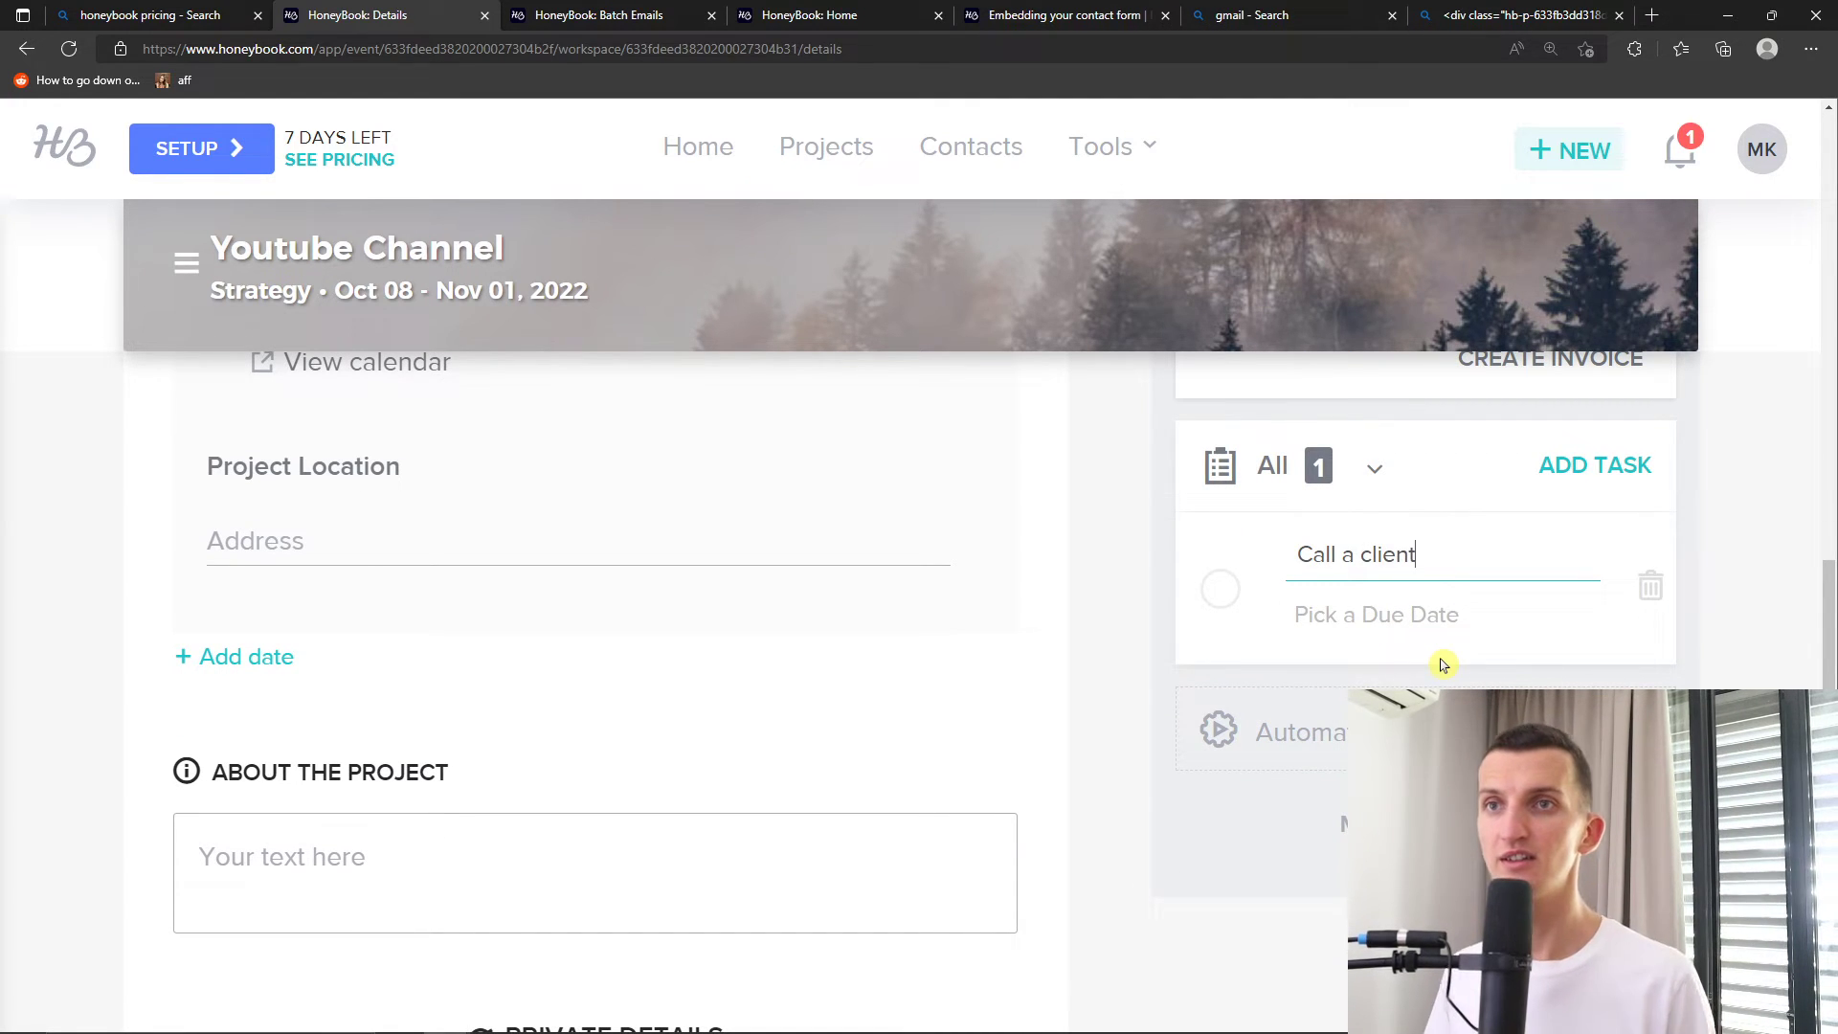
click(1538, 471)
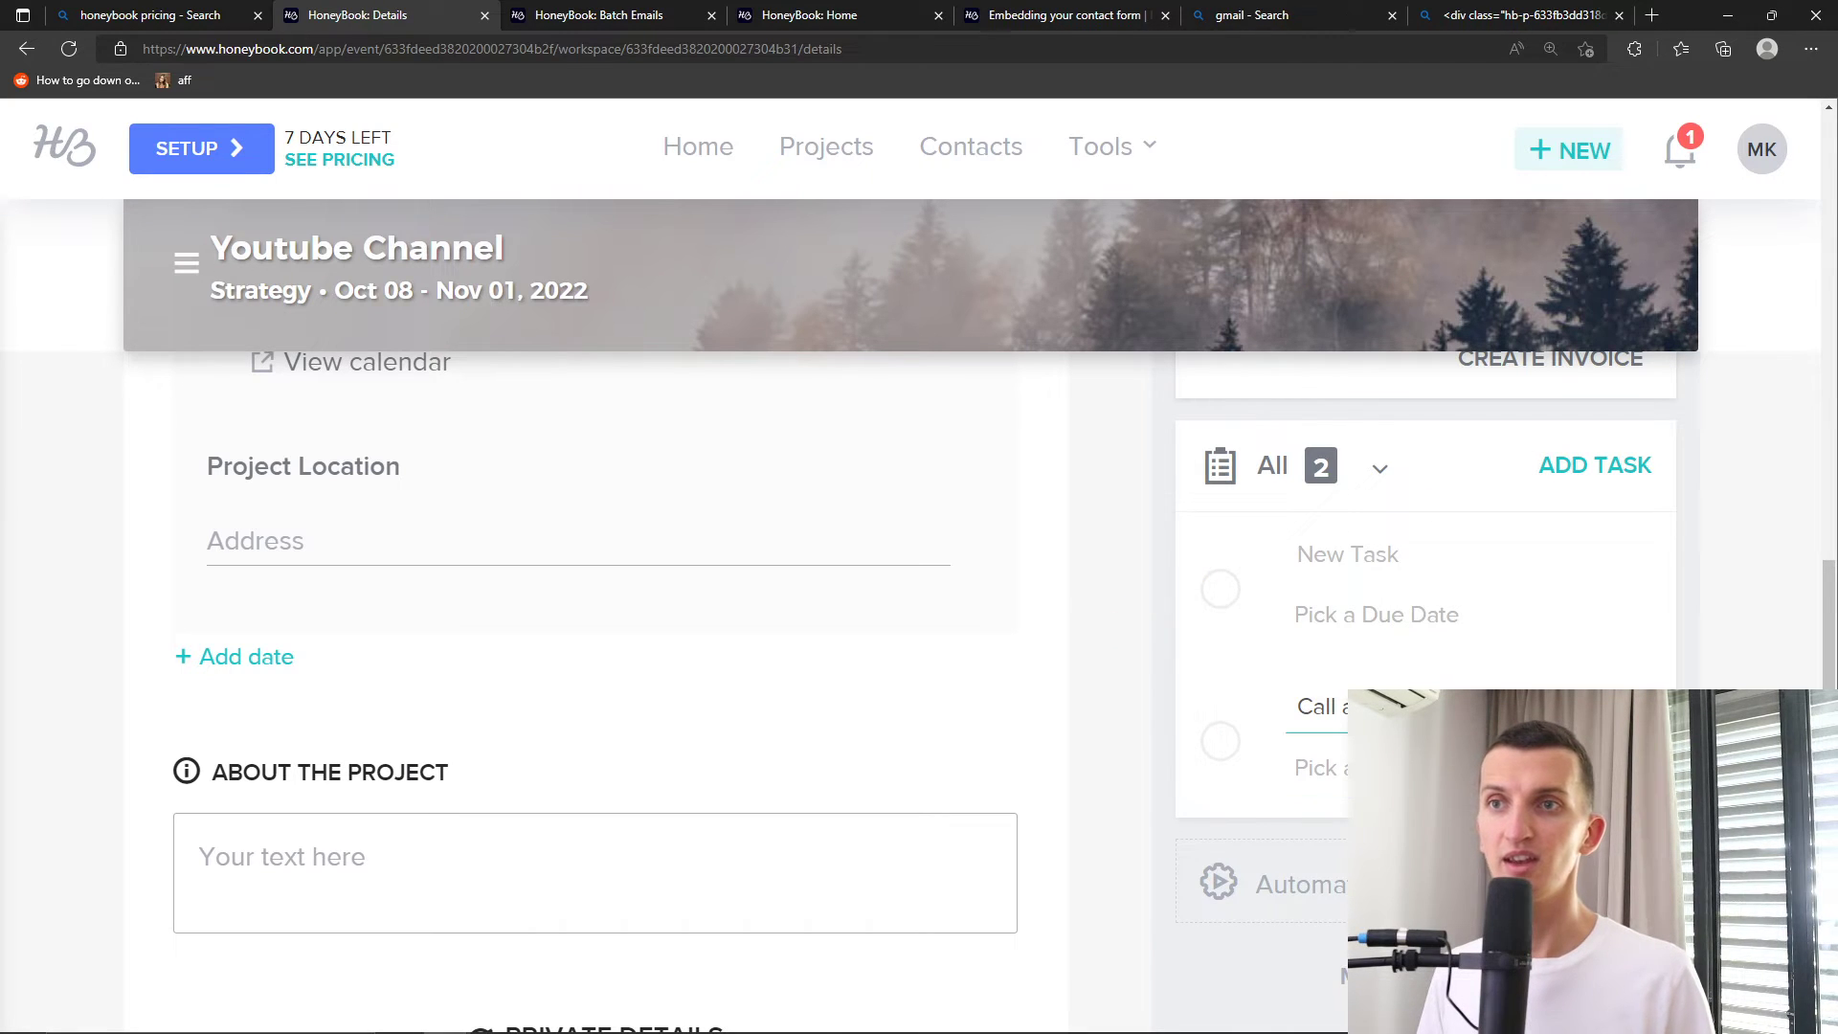
click(1656, 586)
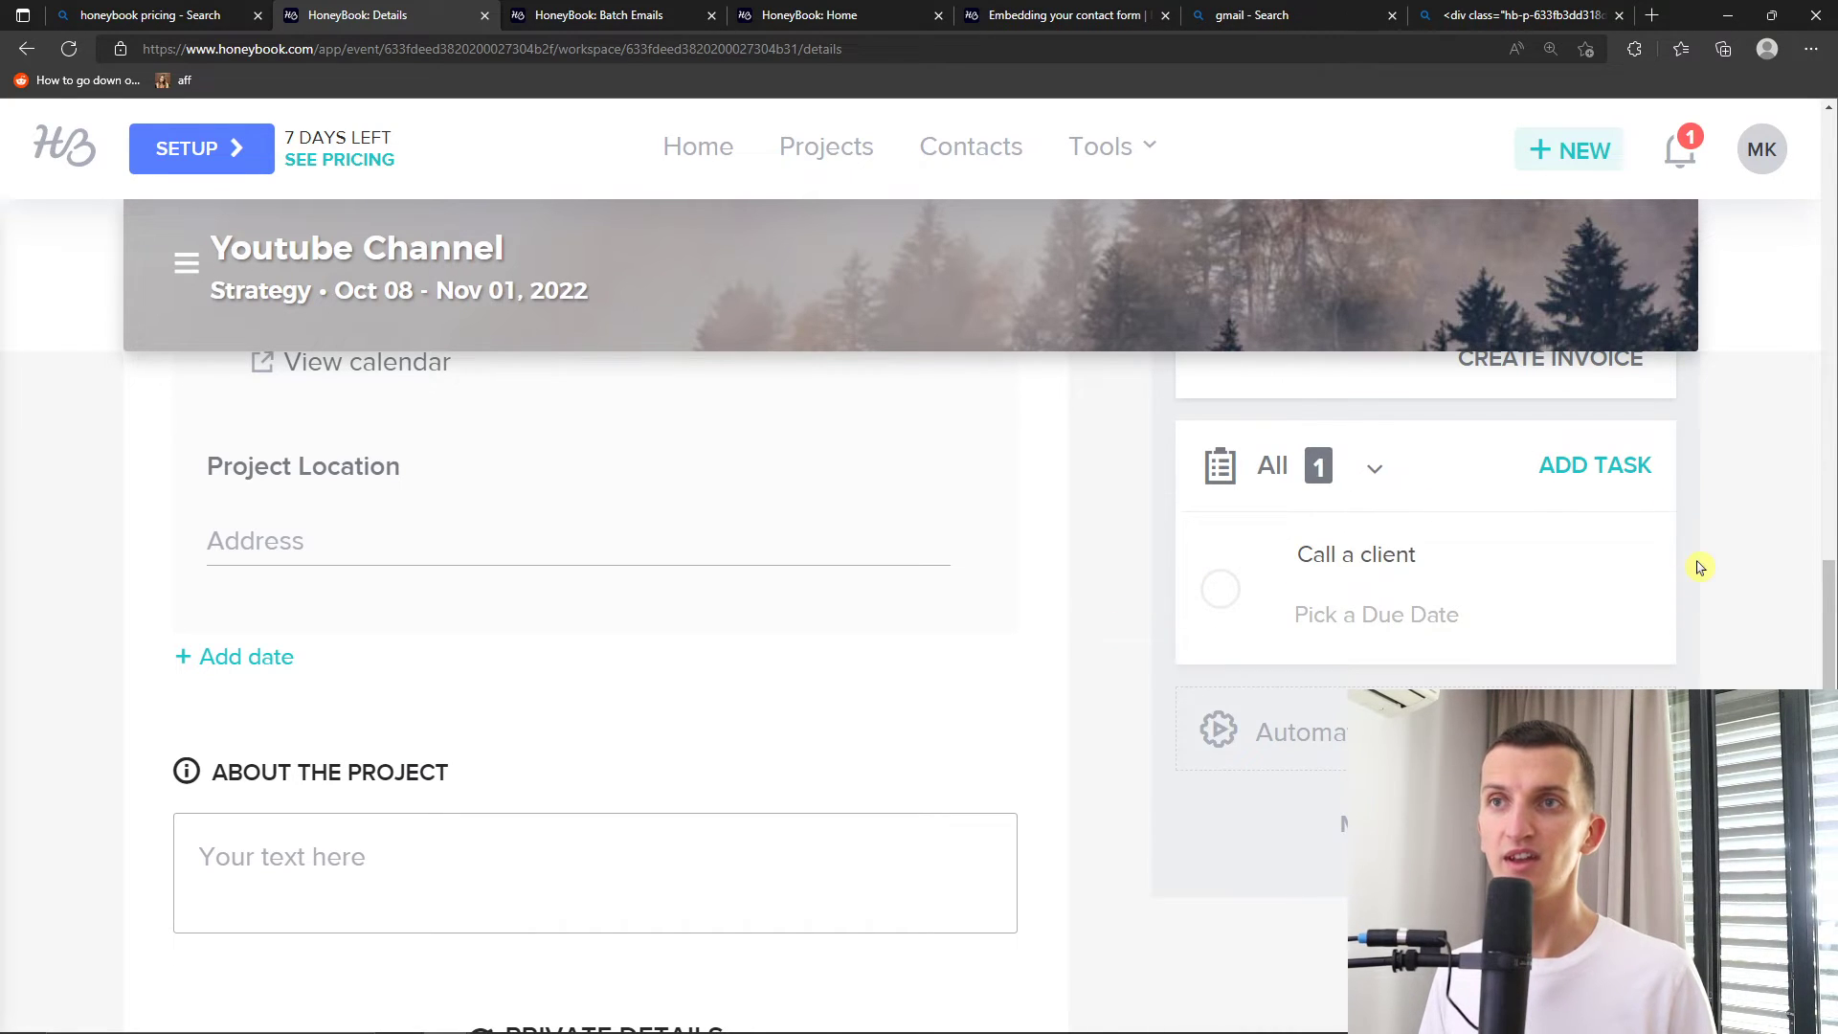
click(1369, 622)
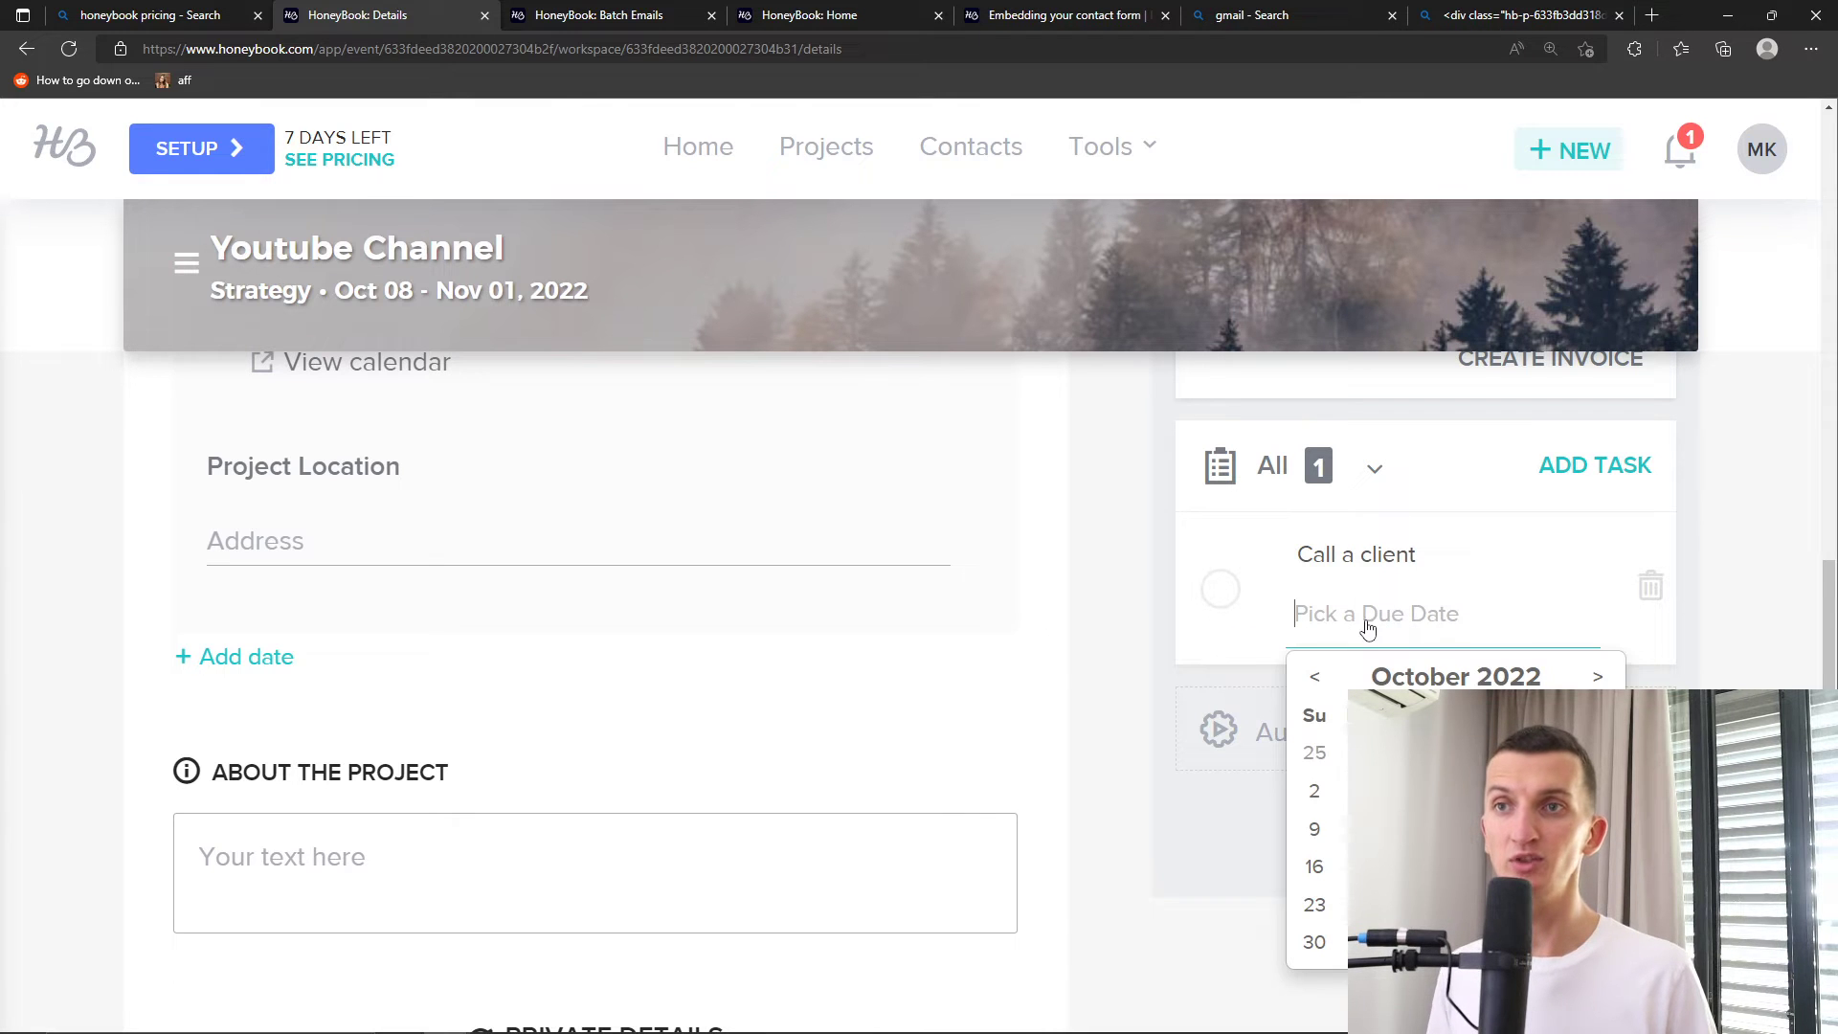
click(1597, 792)
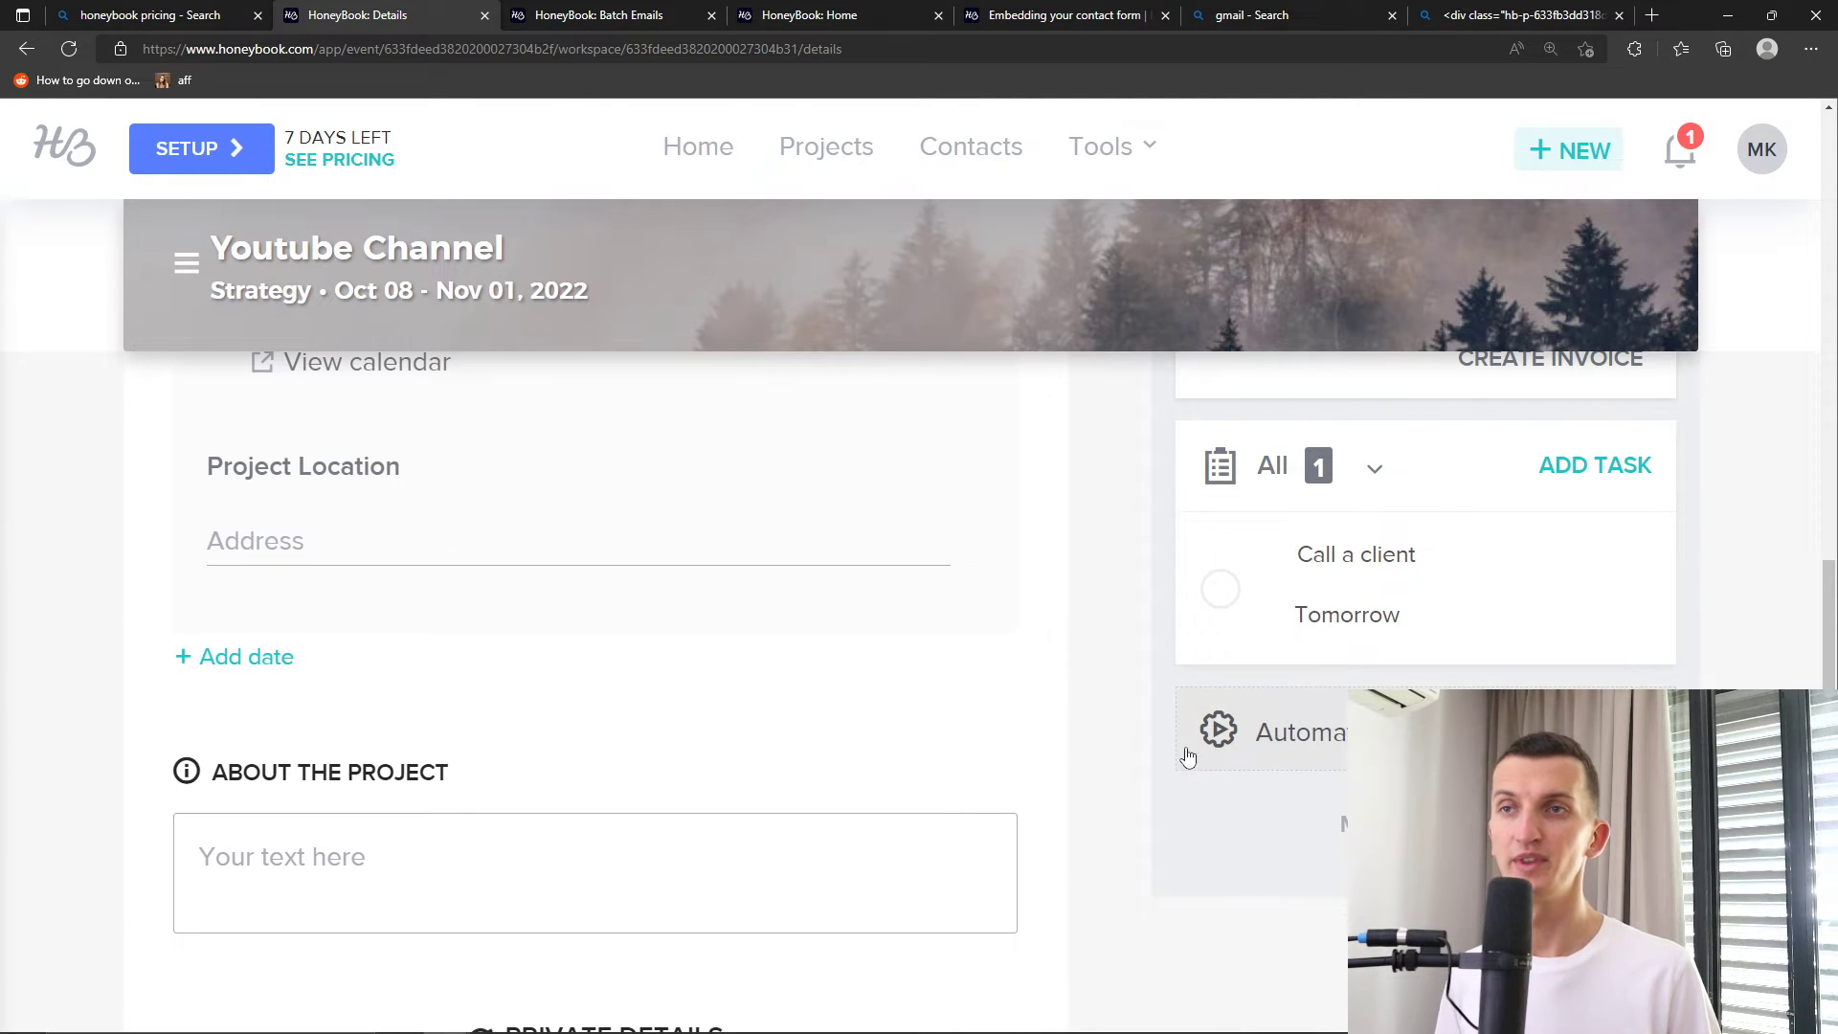
scroll(1116, 751, up, 7)
scroll(1116, 751, down, 5)
Show more project options and try adding an automation, confirming the participant-required warning
scroll(1062, 709, down, 2)
scroll(1584, 627, up, 2)
click(1514, 639)
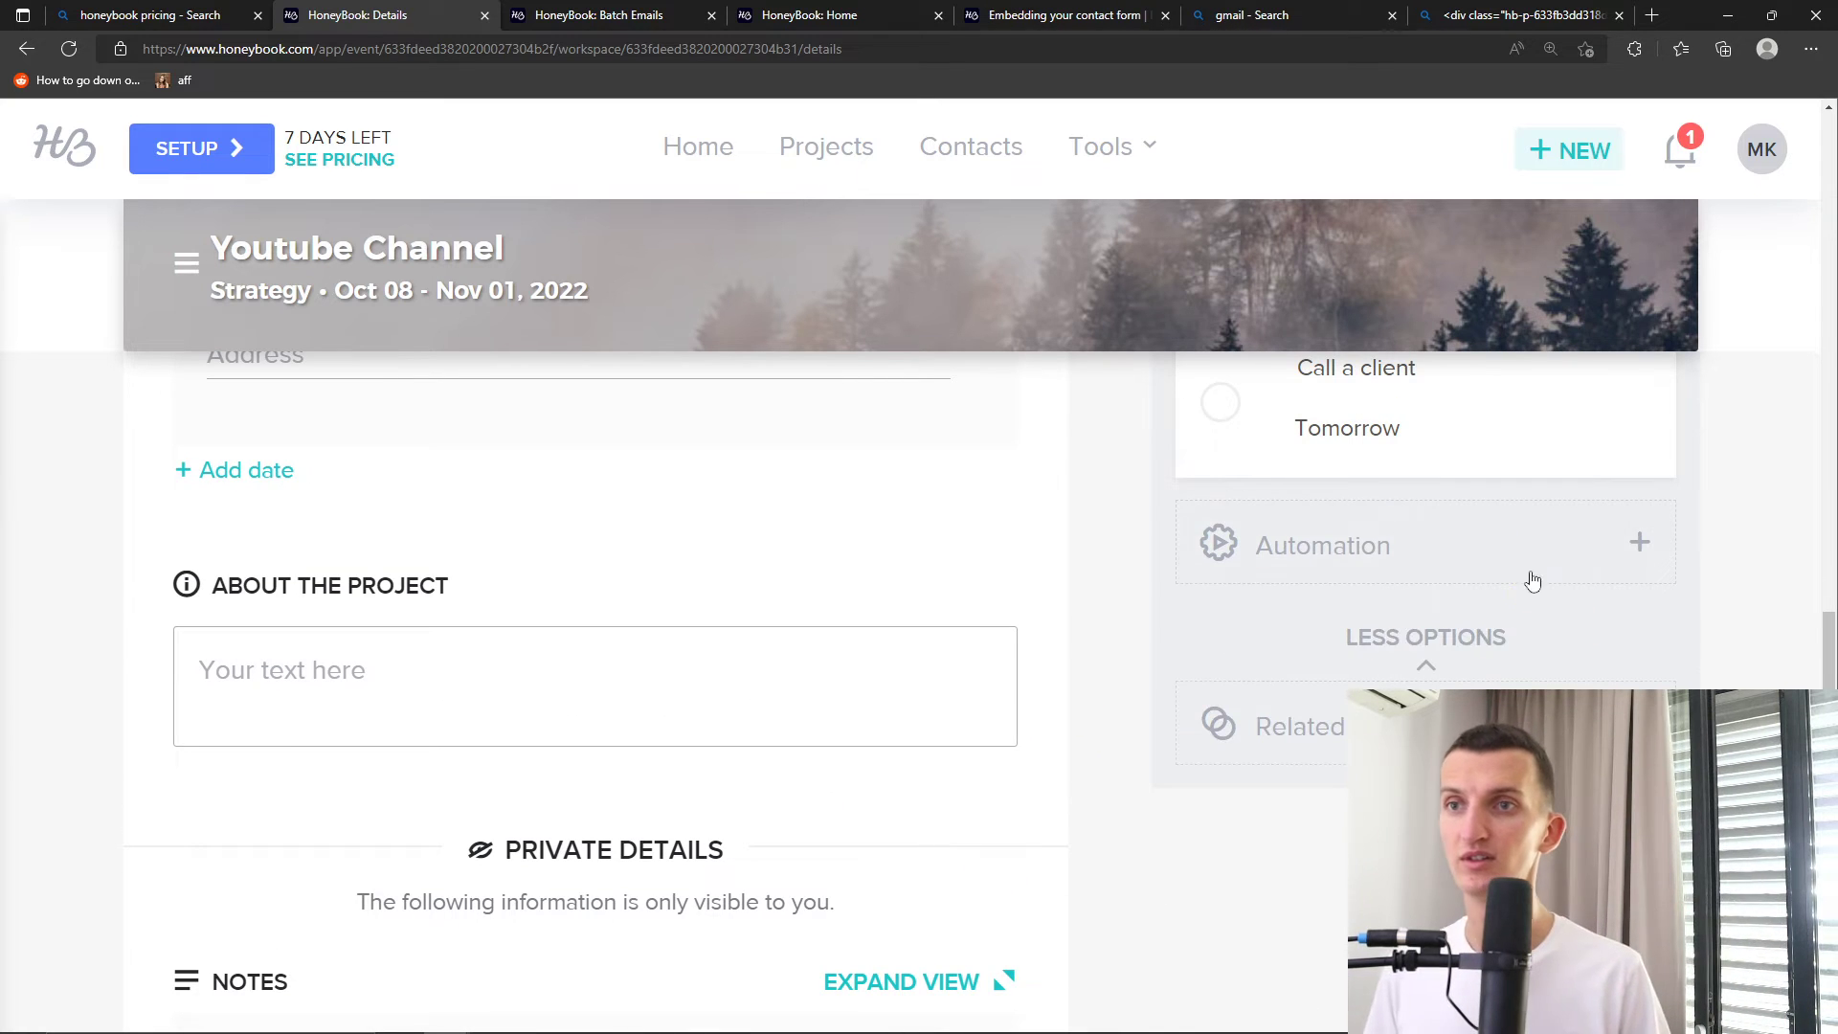
click(1627, 548)
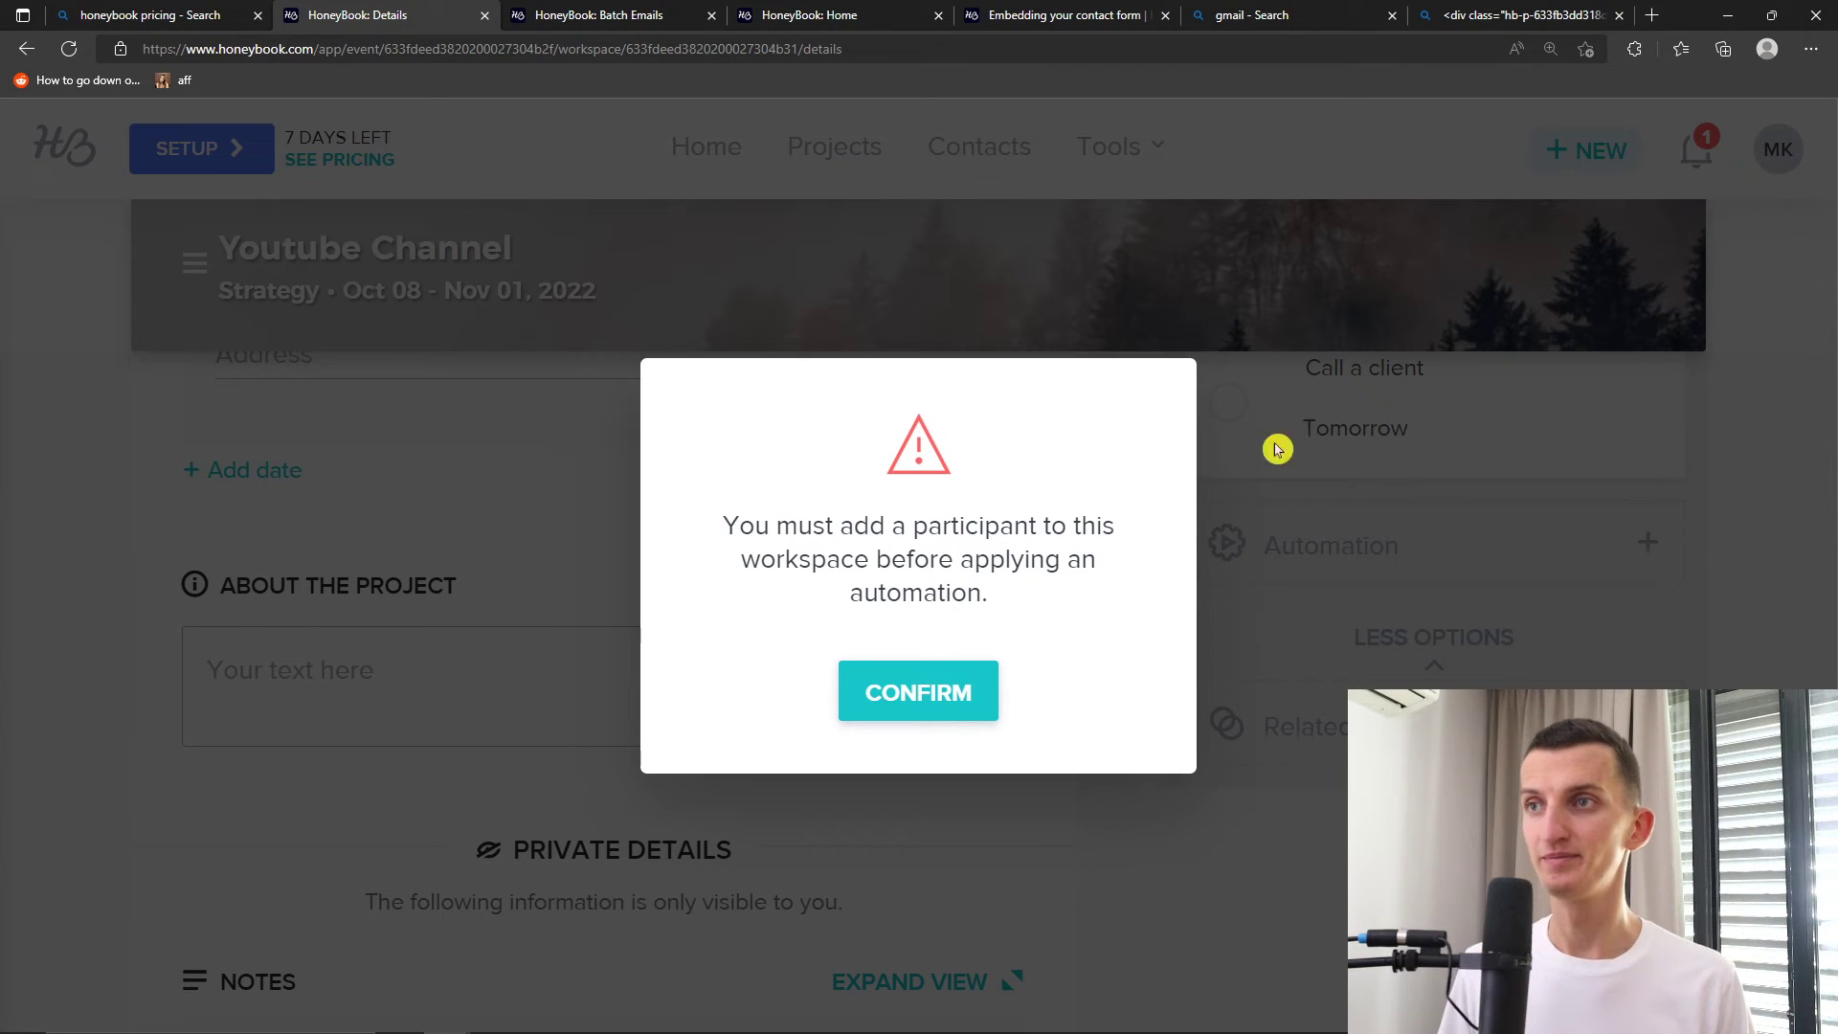
click(1321, 443)
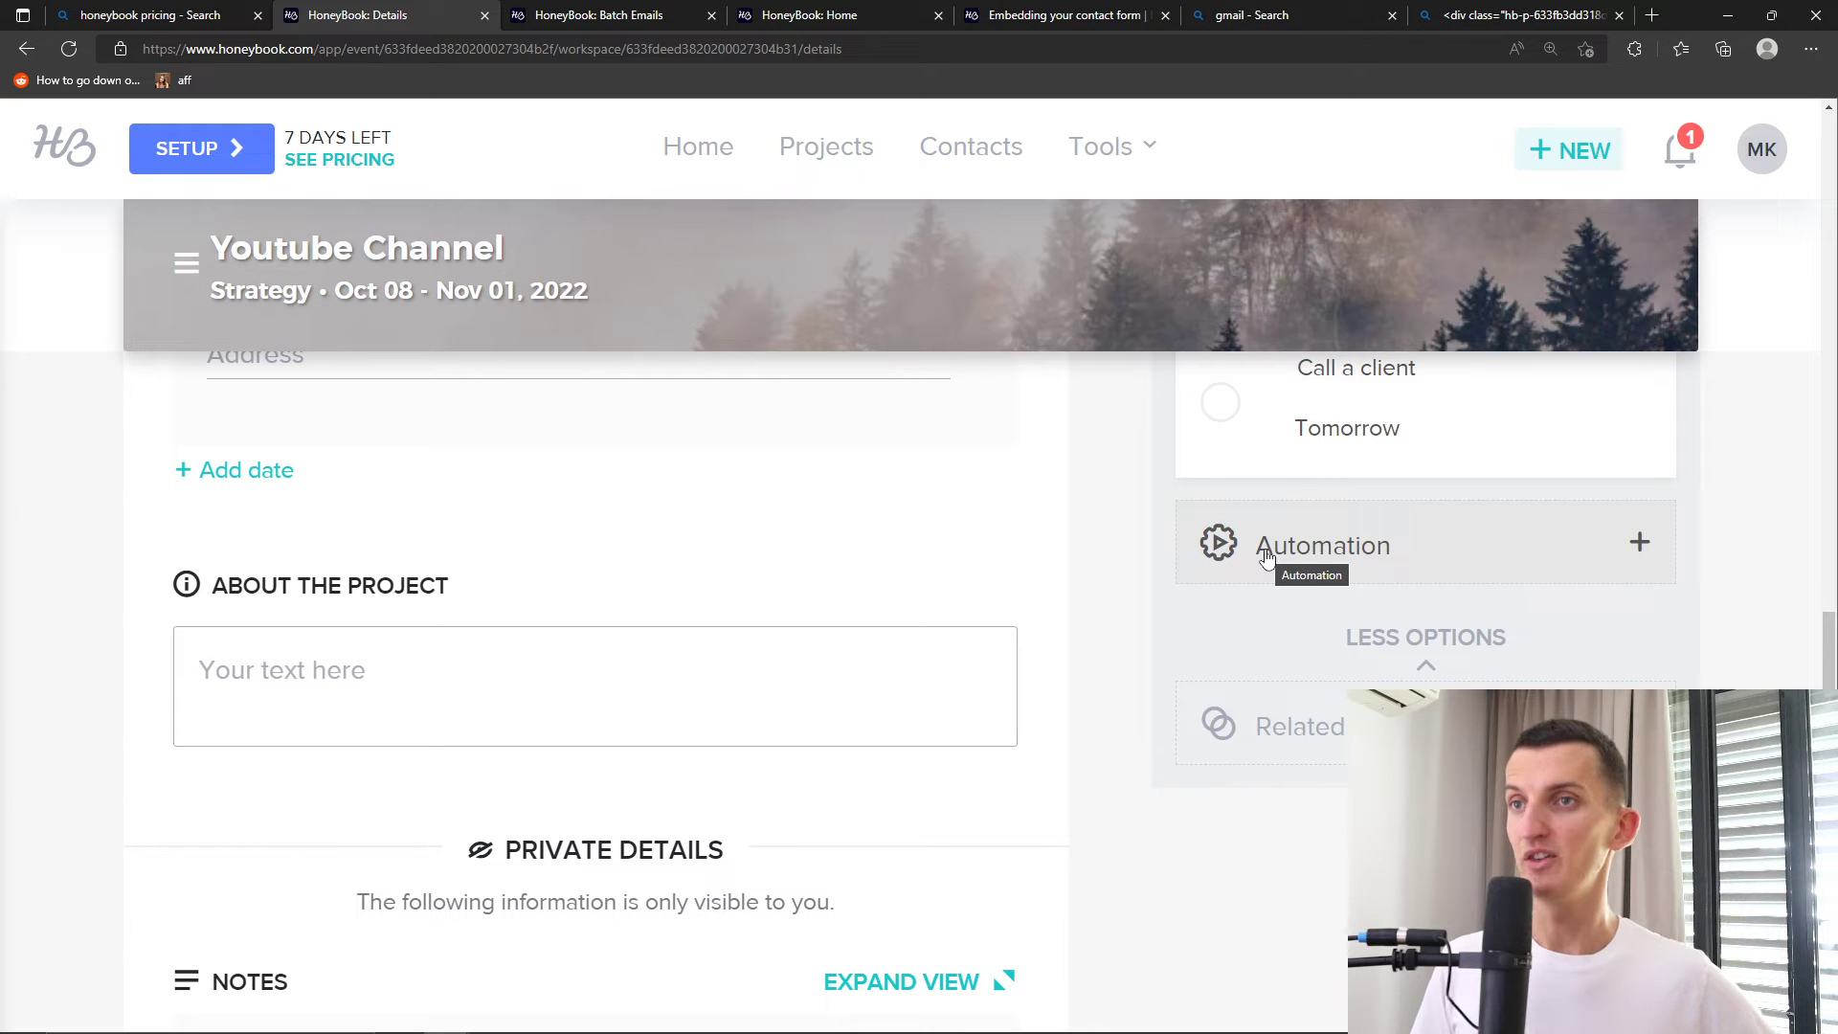
Switch to the project's Payments tab and start creating a new invoice
scroll(677, 447, up, 10)
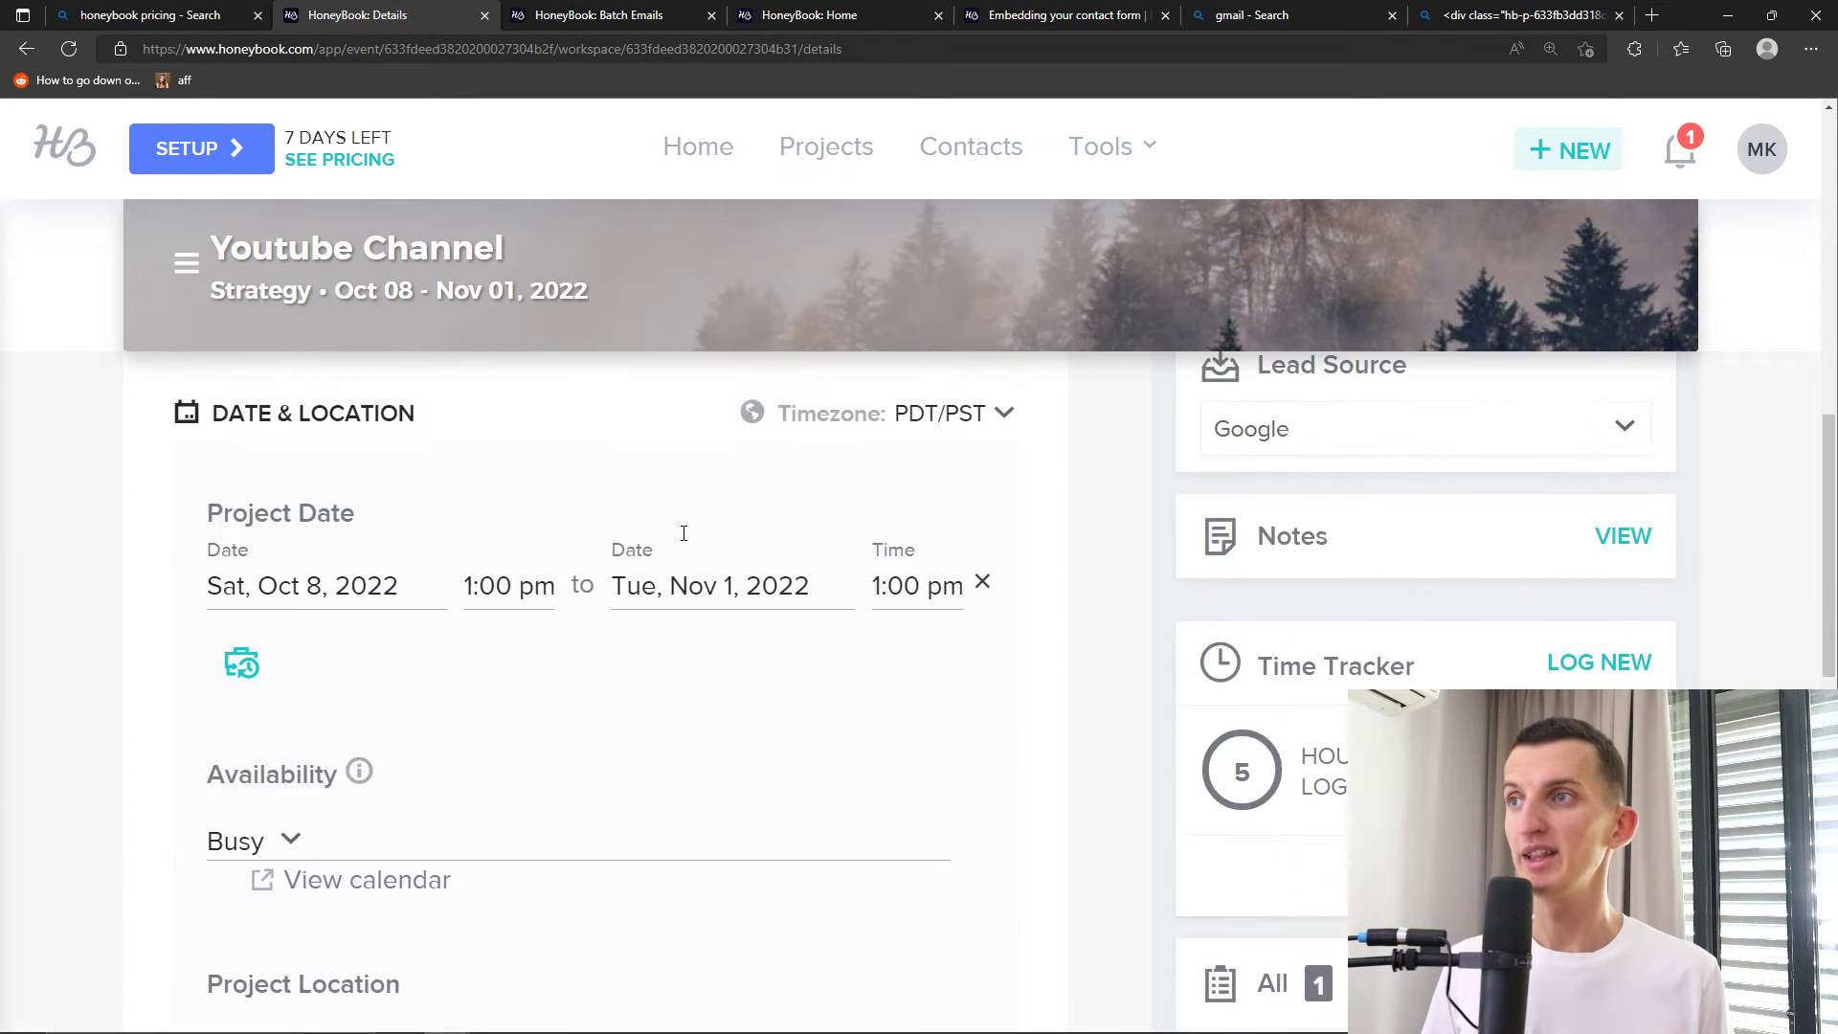
scroll(589, 550, down, 1)
scroll(586, 551, up, 2)
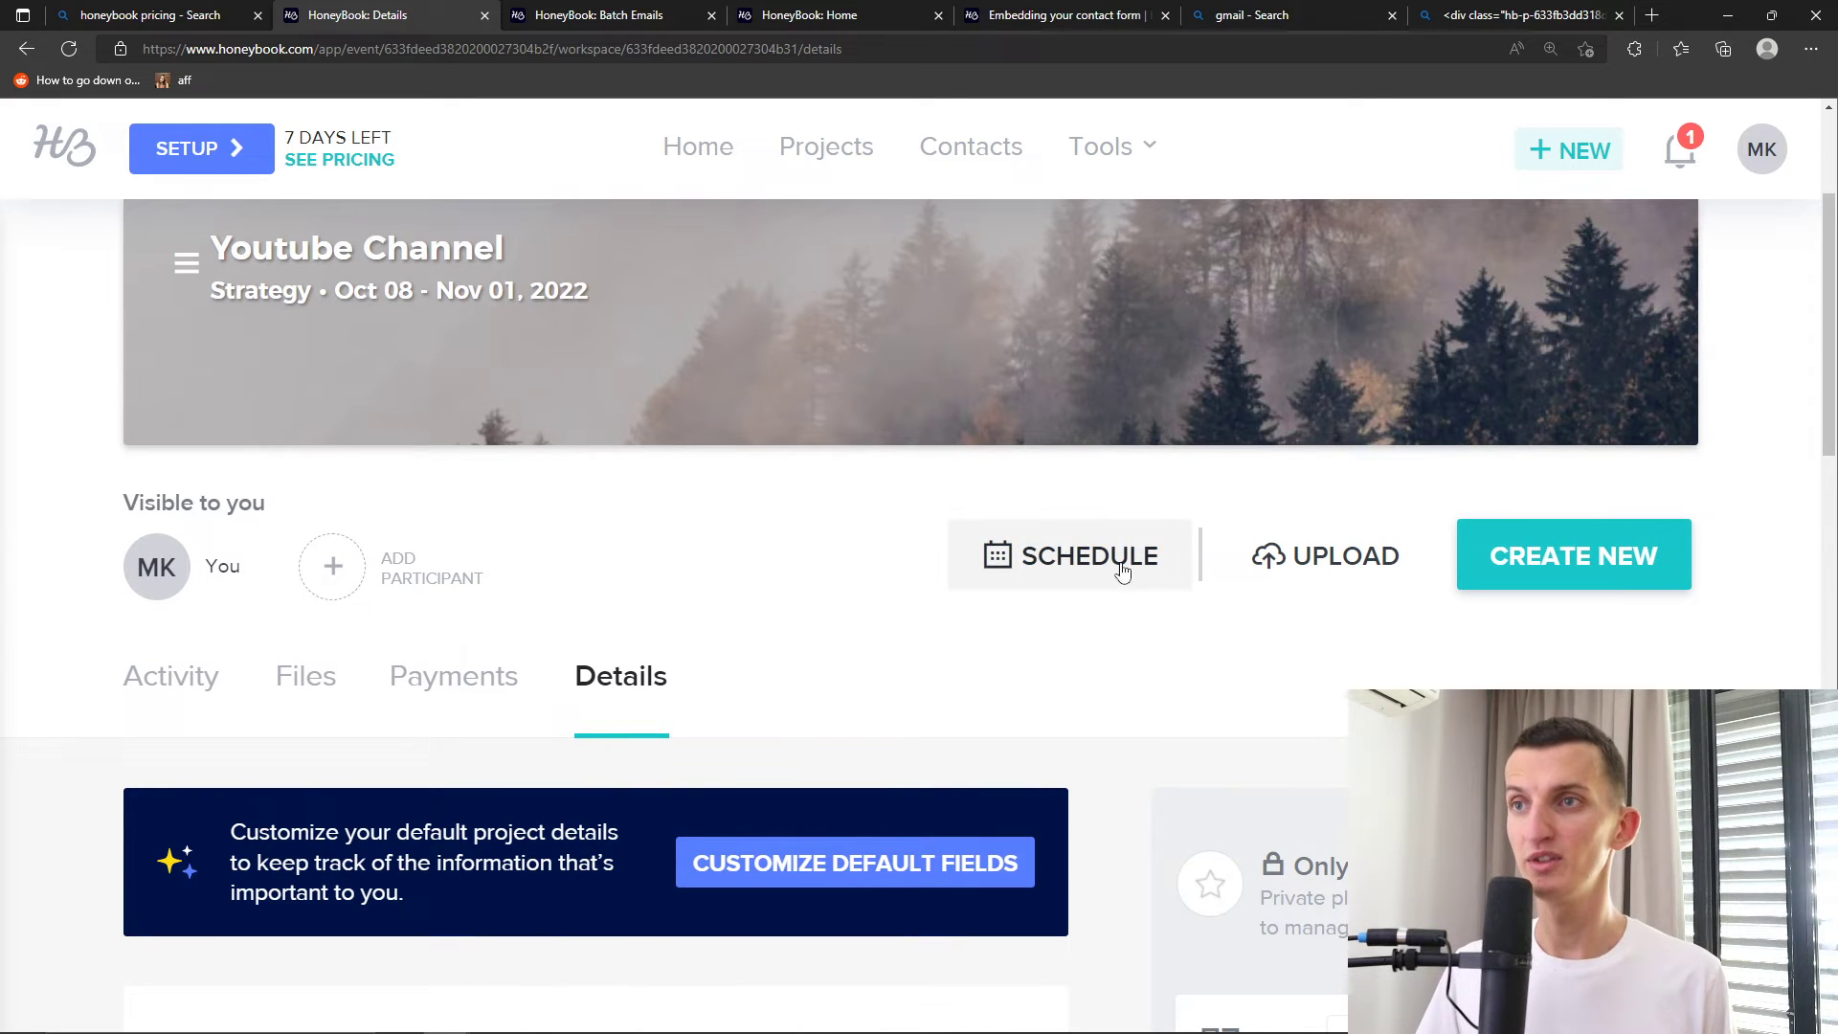
click(460, 691)
scroll(657, 628, down, 5)
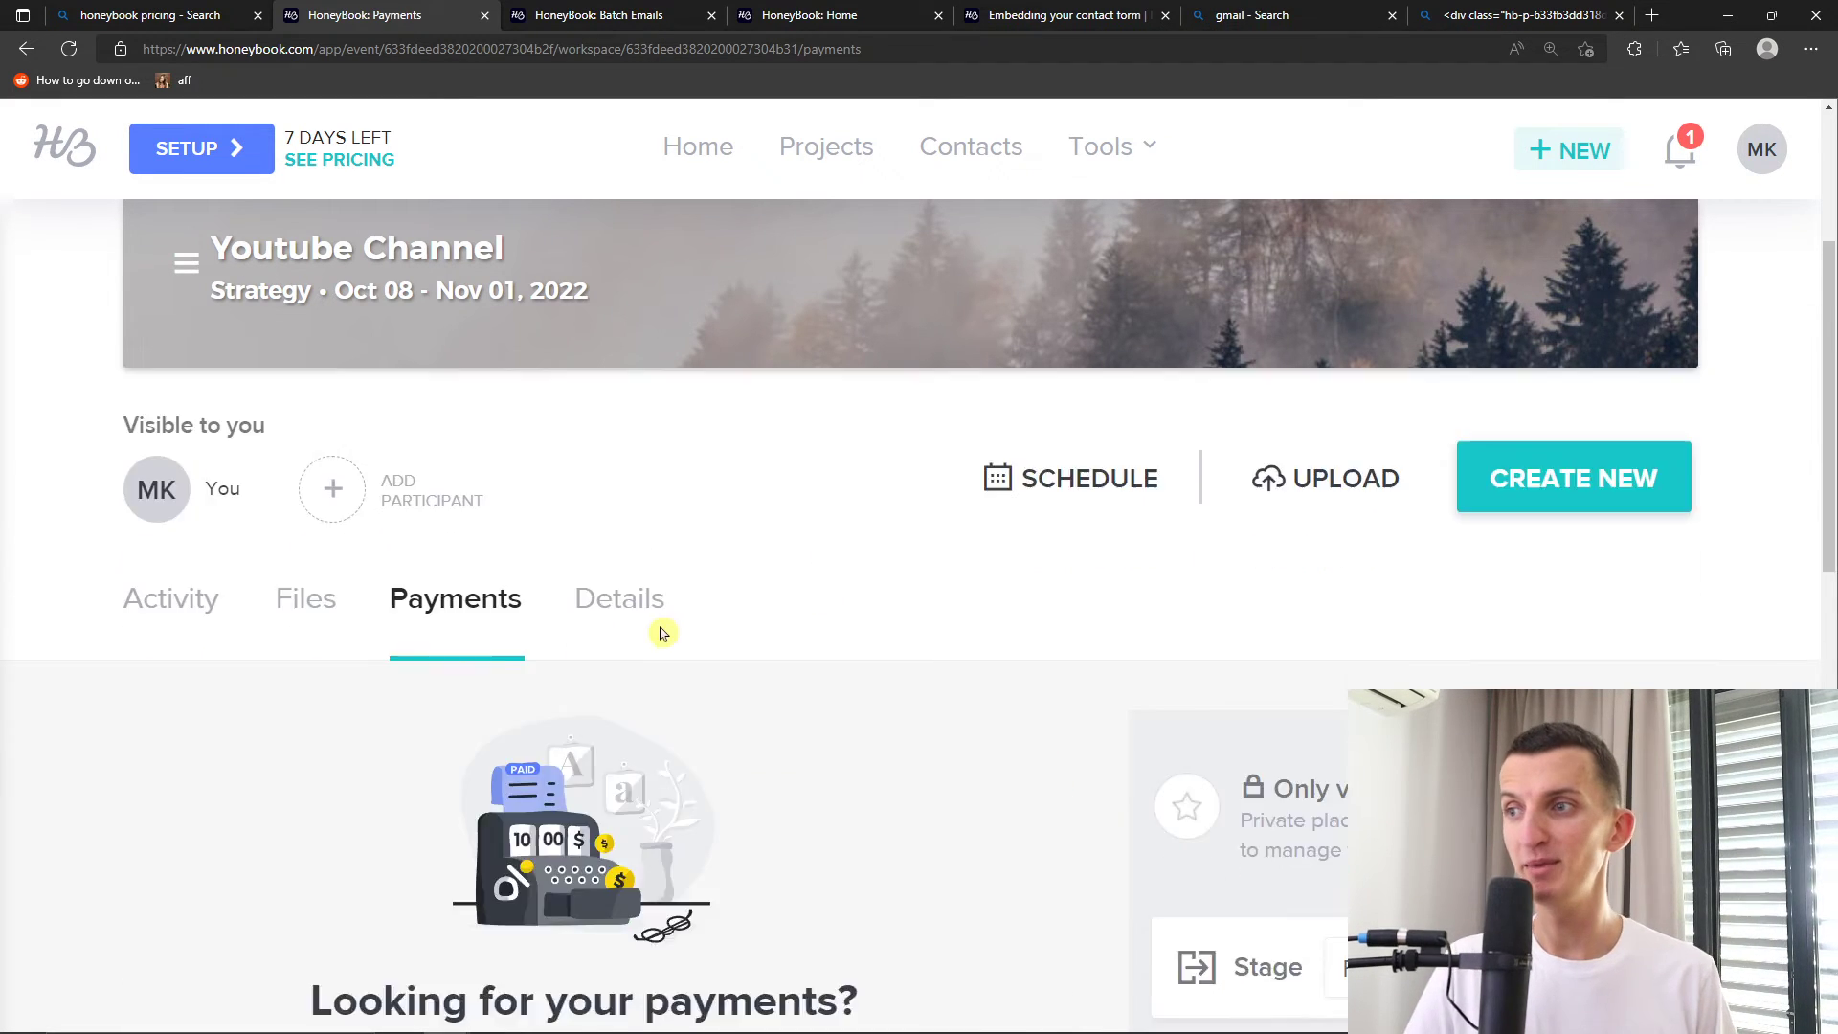
click(616, 743)
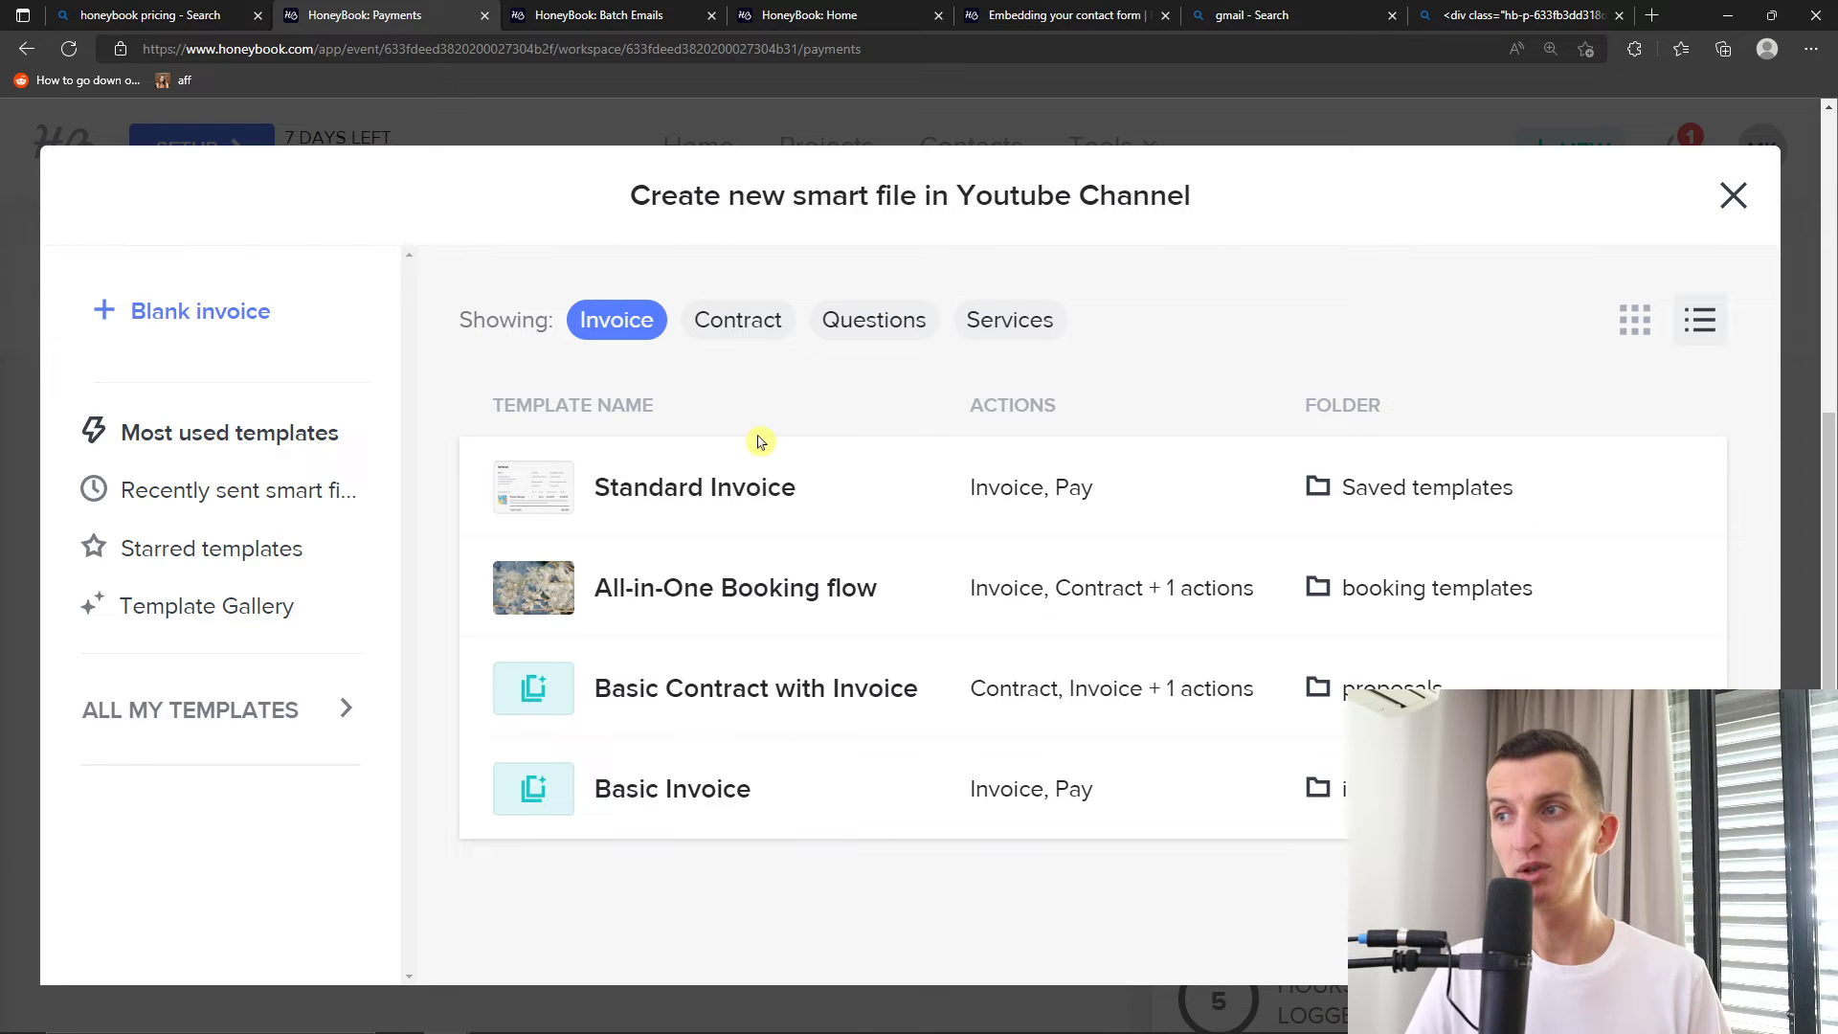
Create an invoice from the Standard Invoice template and zoom out to review it
click(762, 502)
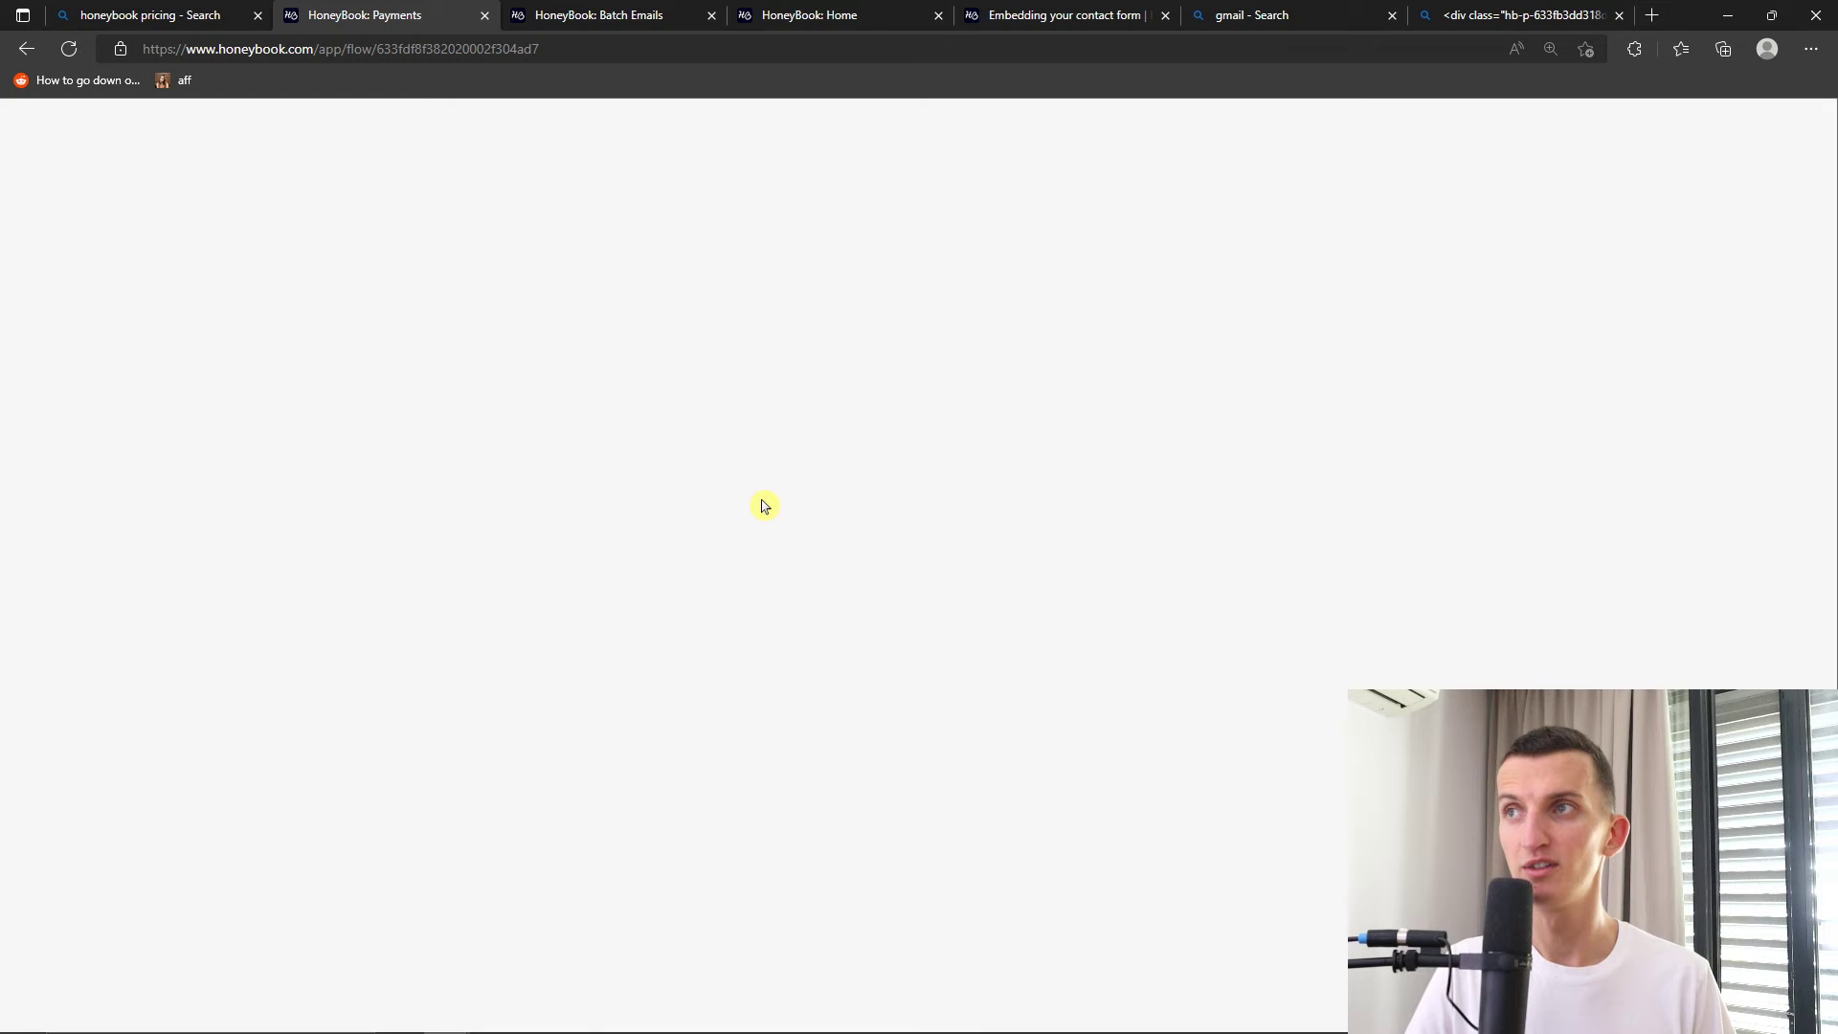
scroll(595, 650, down, 8)
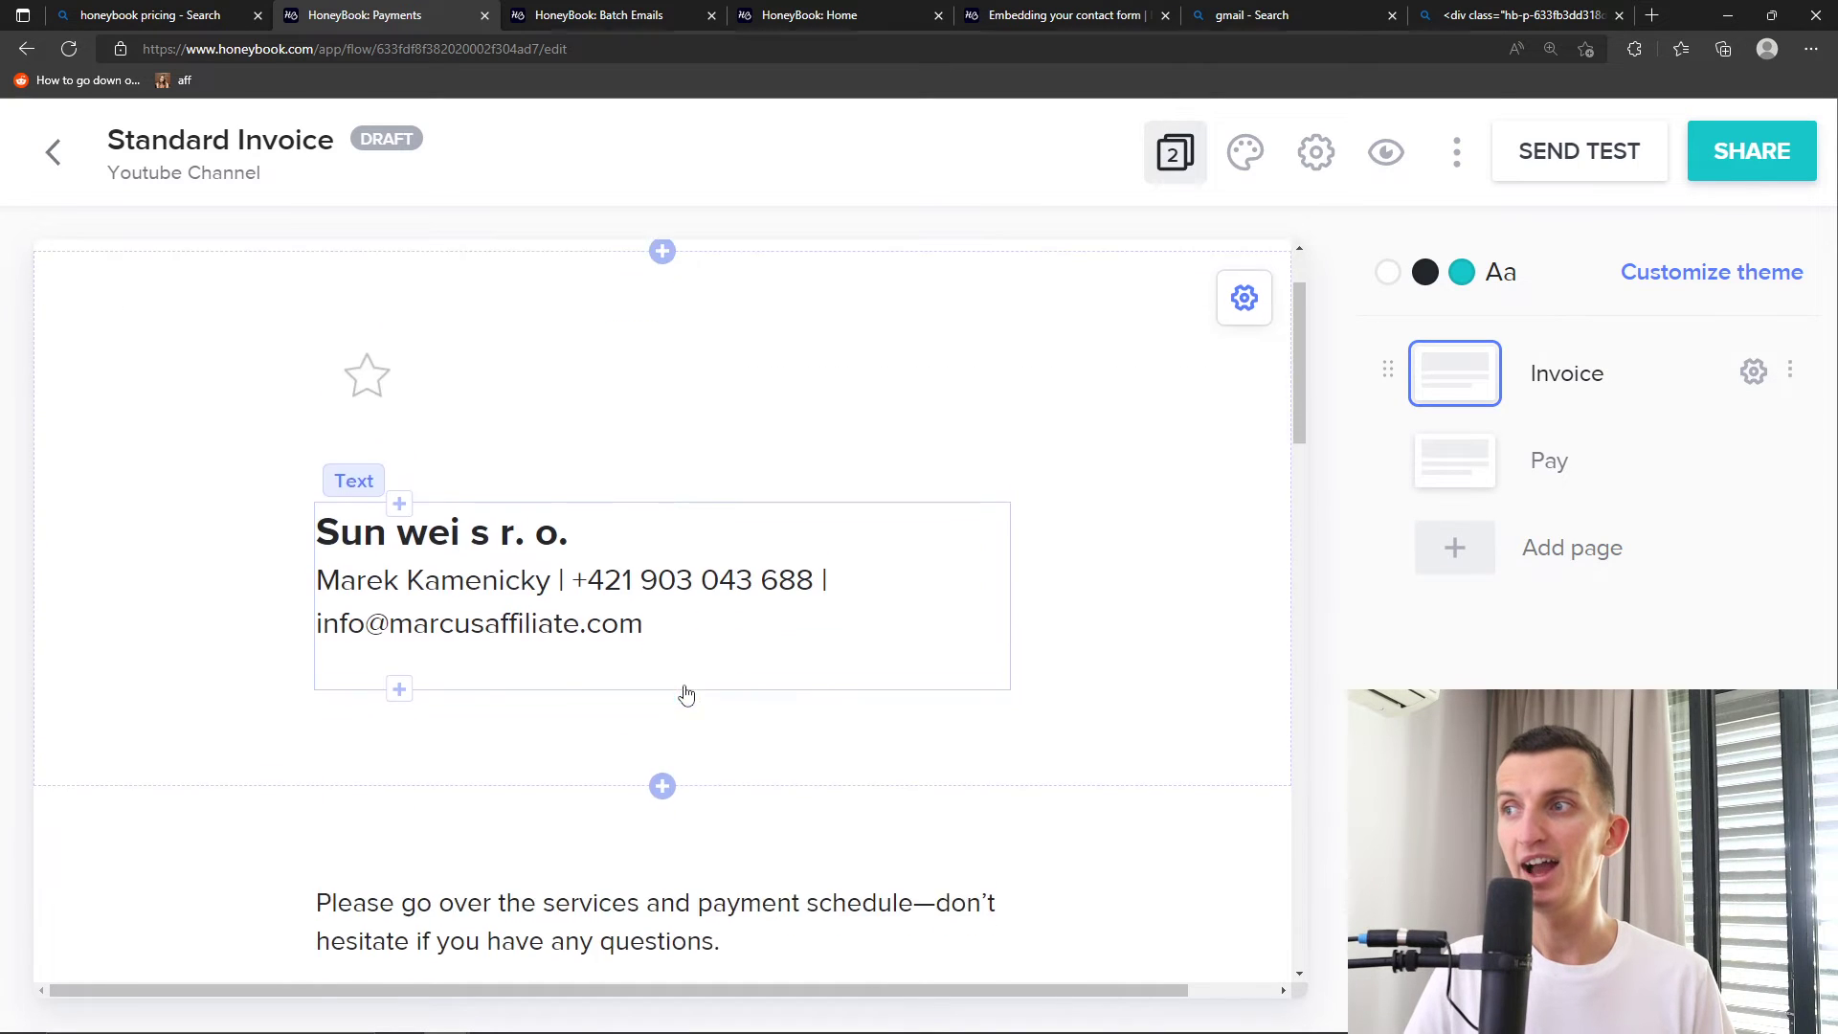
scroll(586, 683, down, 2)
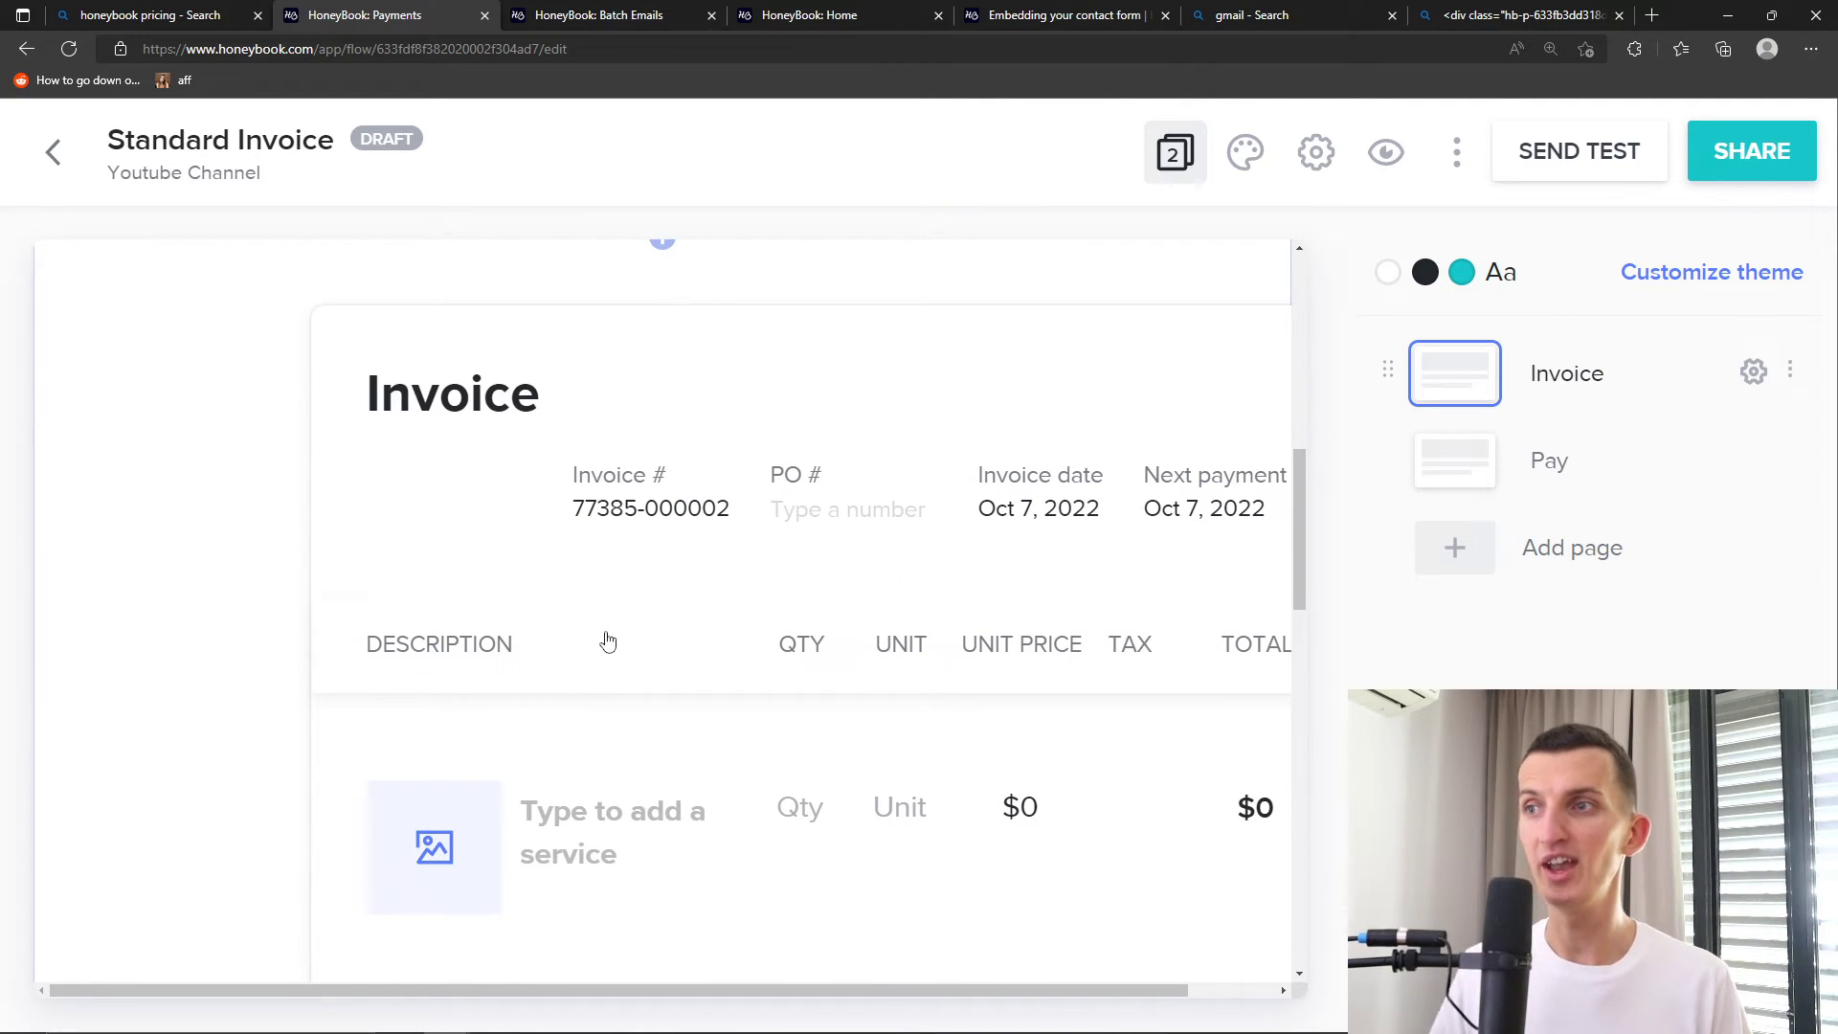
key(ctrl+minus)
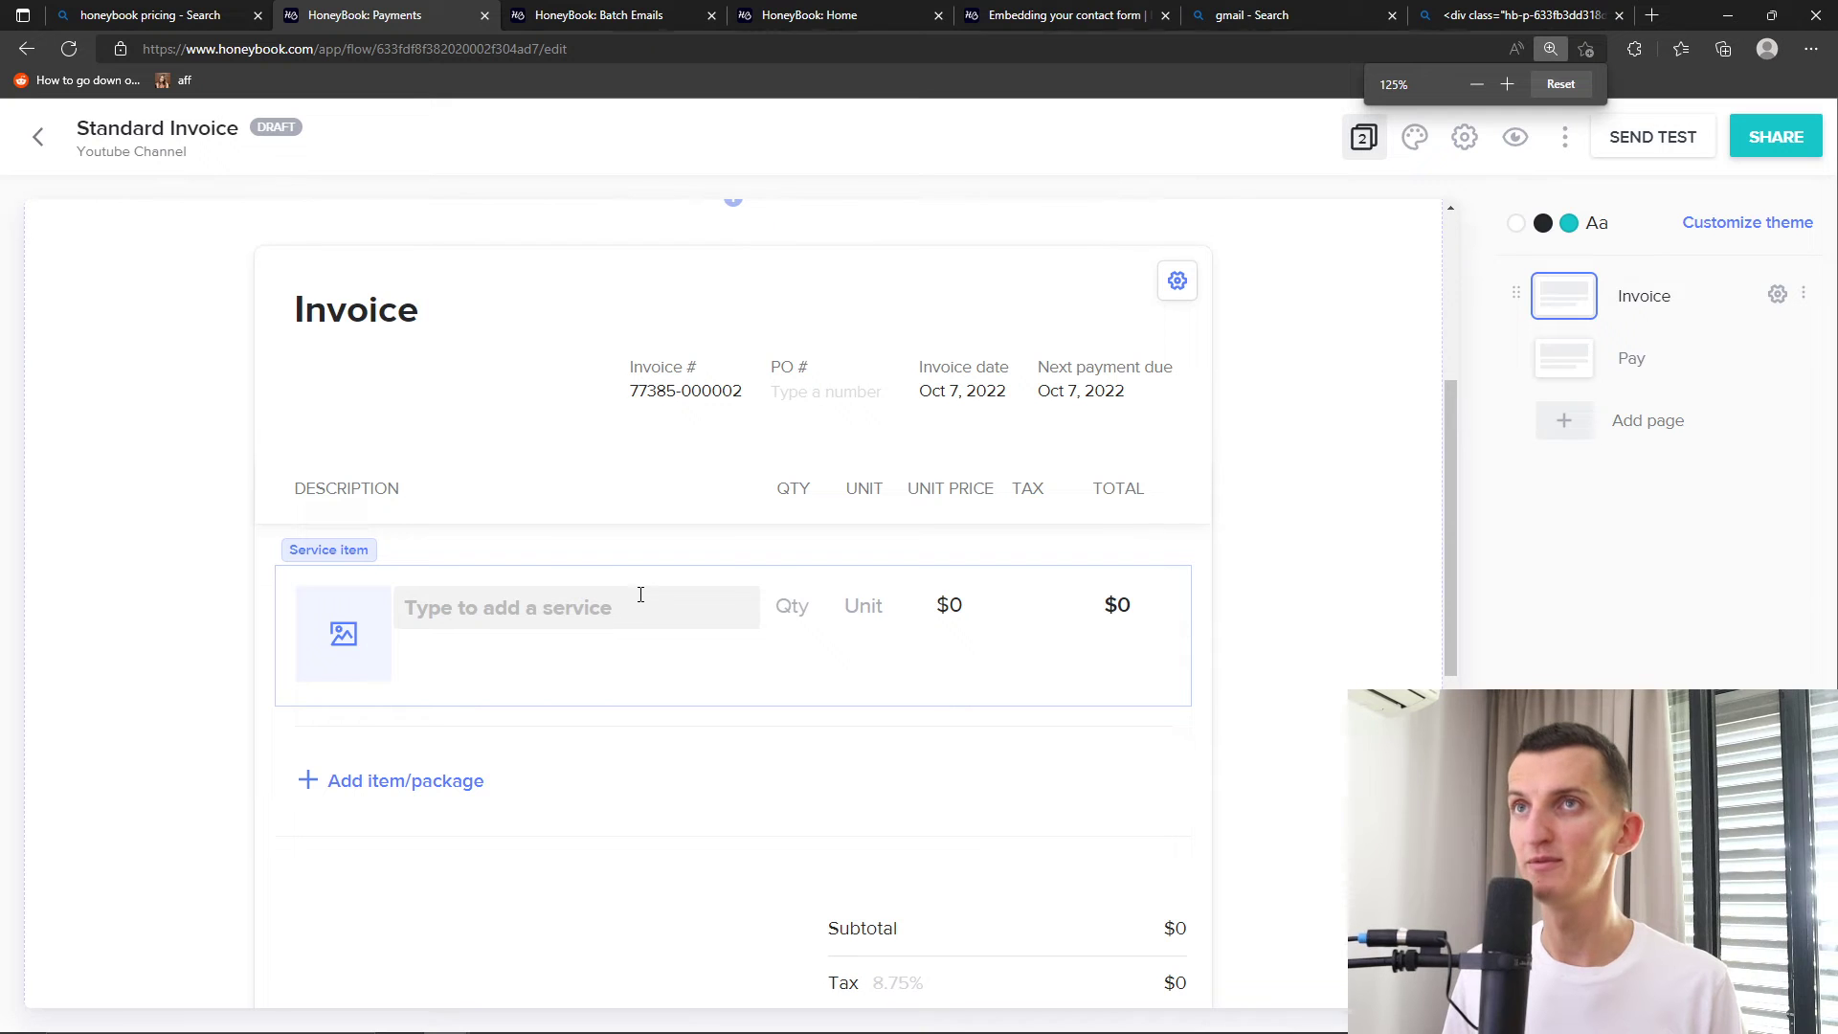
scroll(637, 594, up, 3)
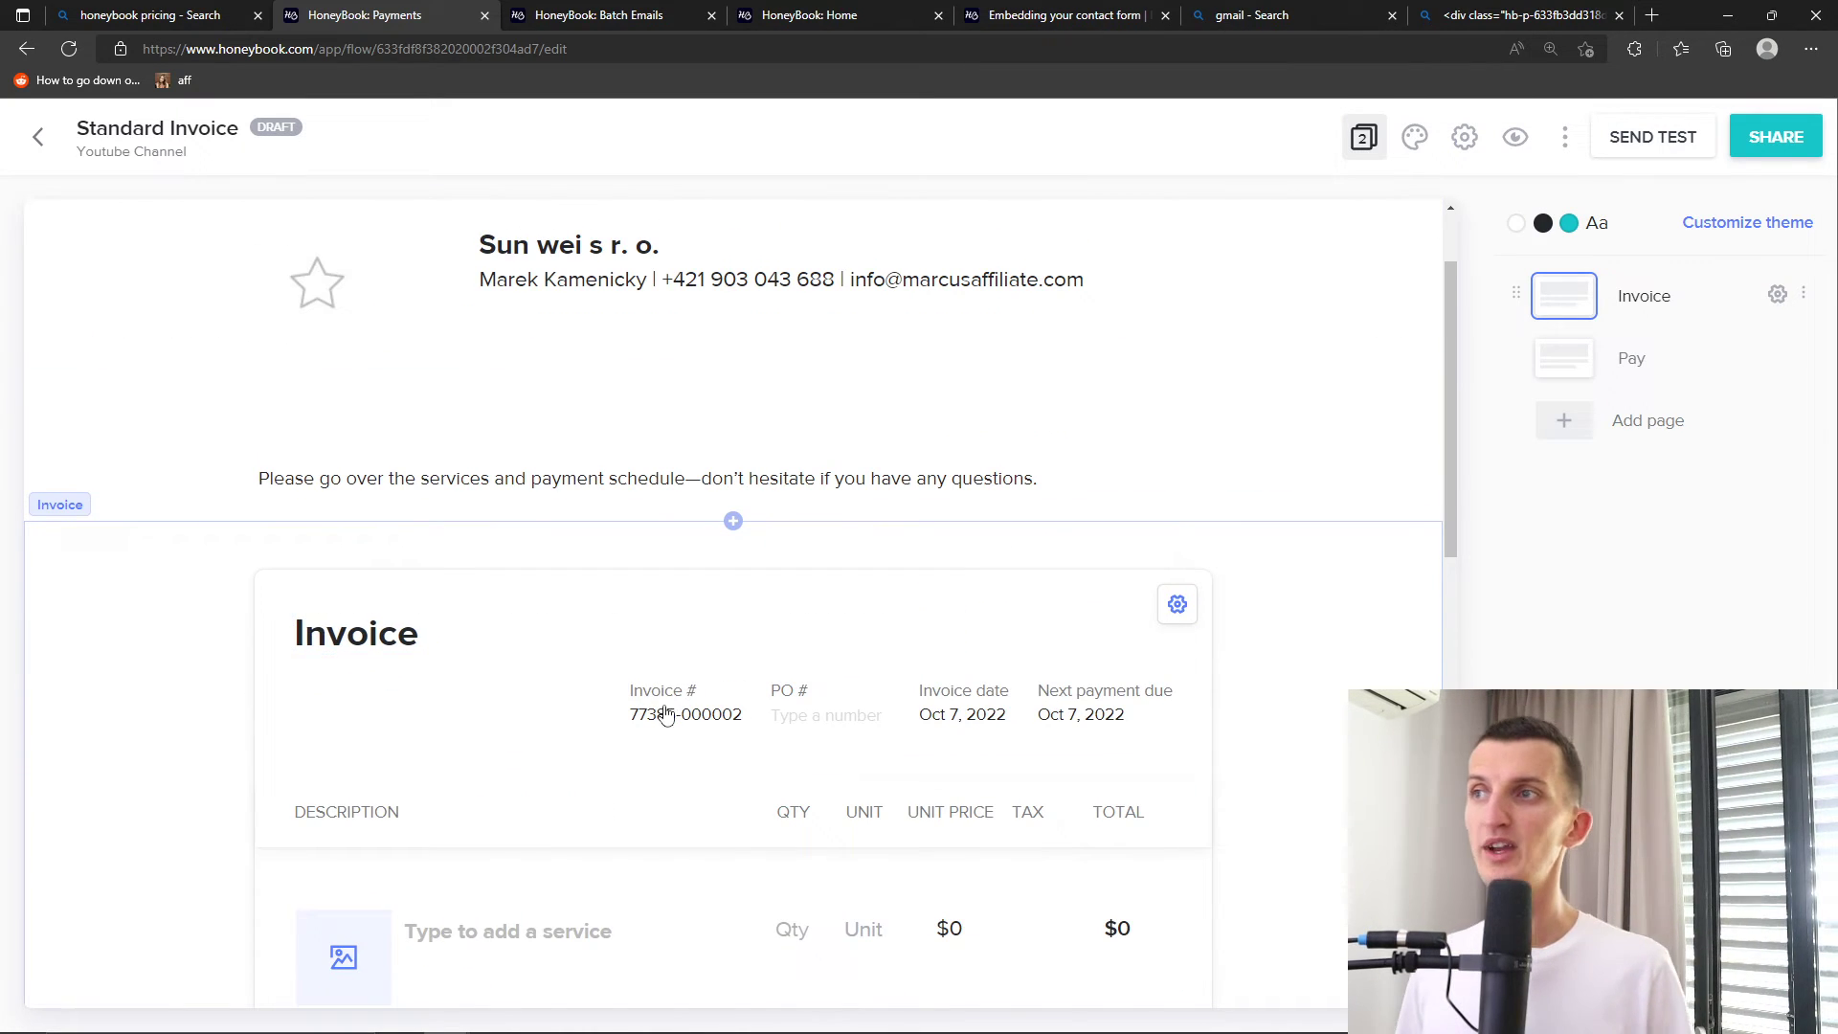
scroll(675, 694, down, 3)
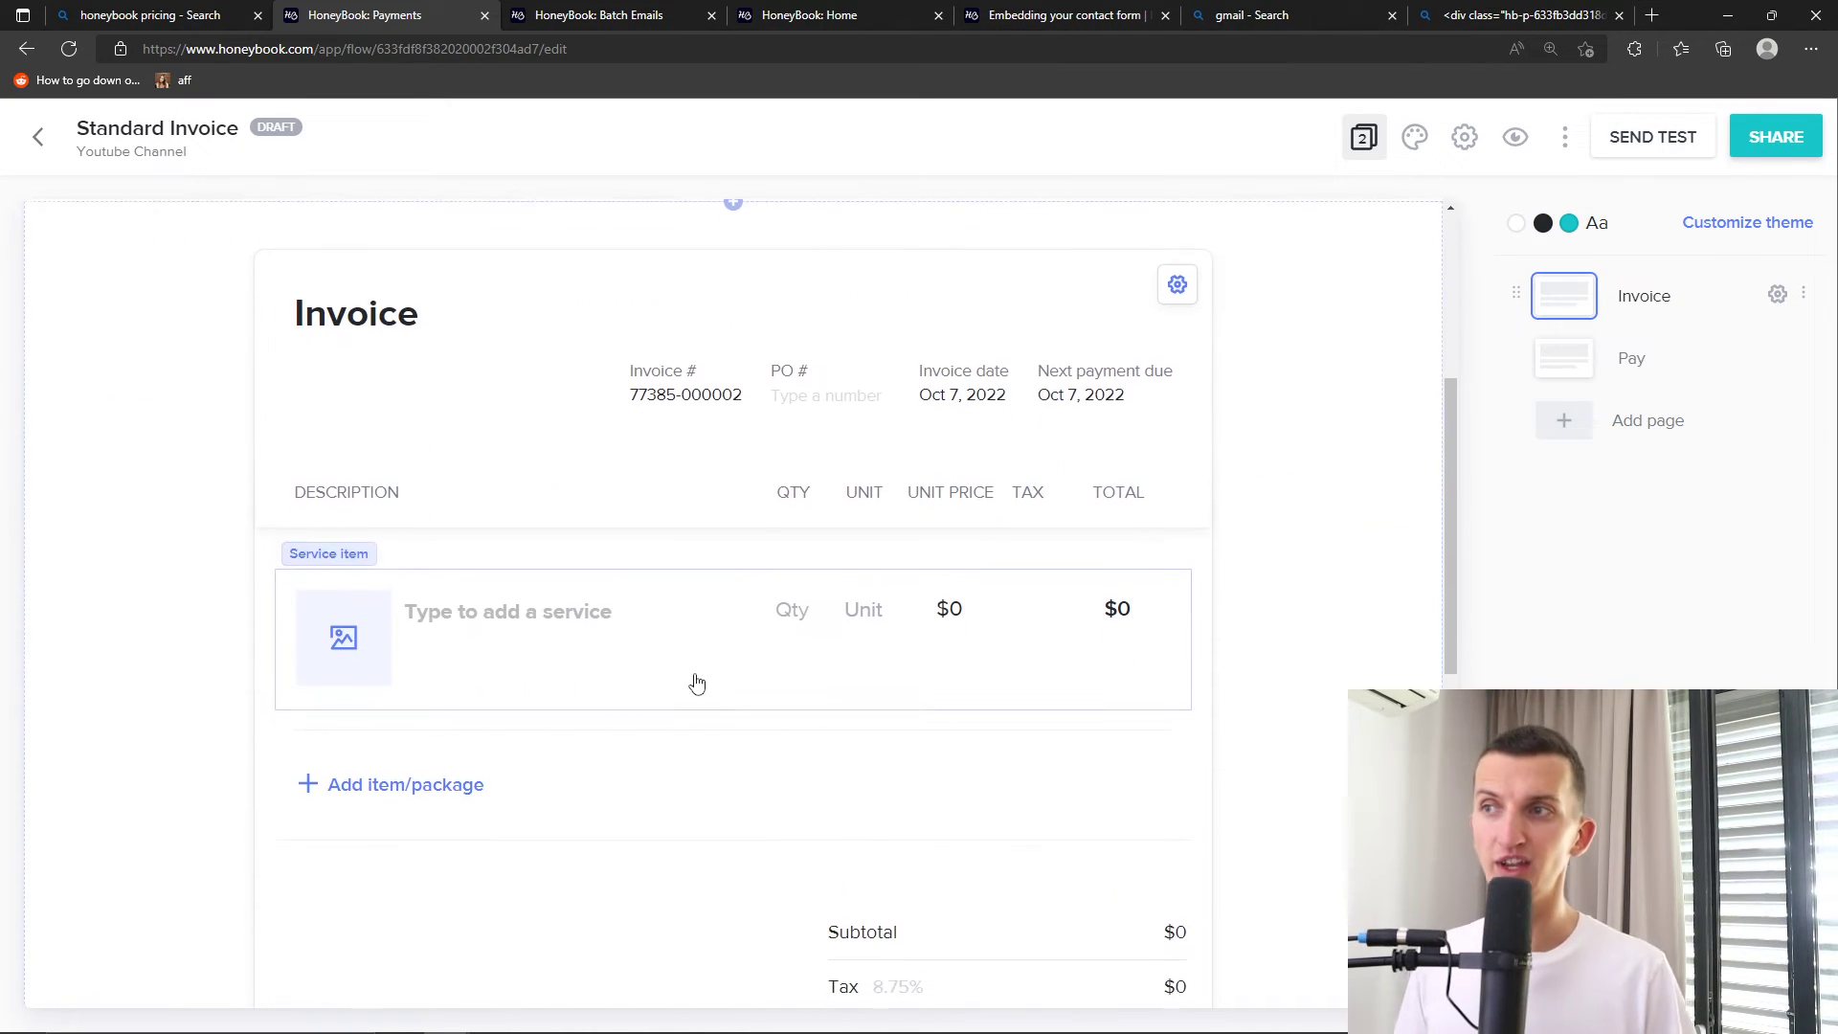
Leave the service line empty and return to the project's Payments page
click(575, 616)
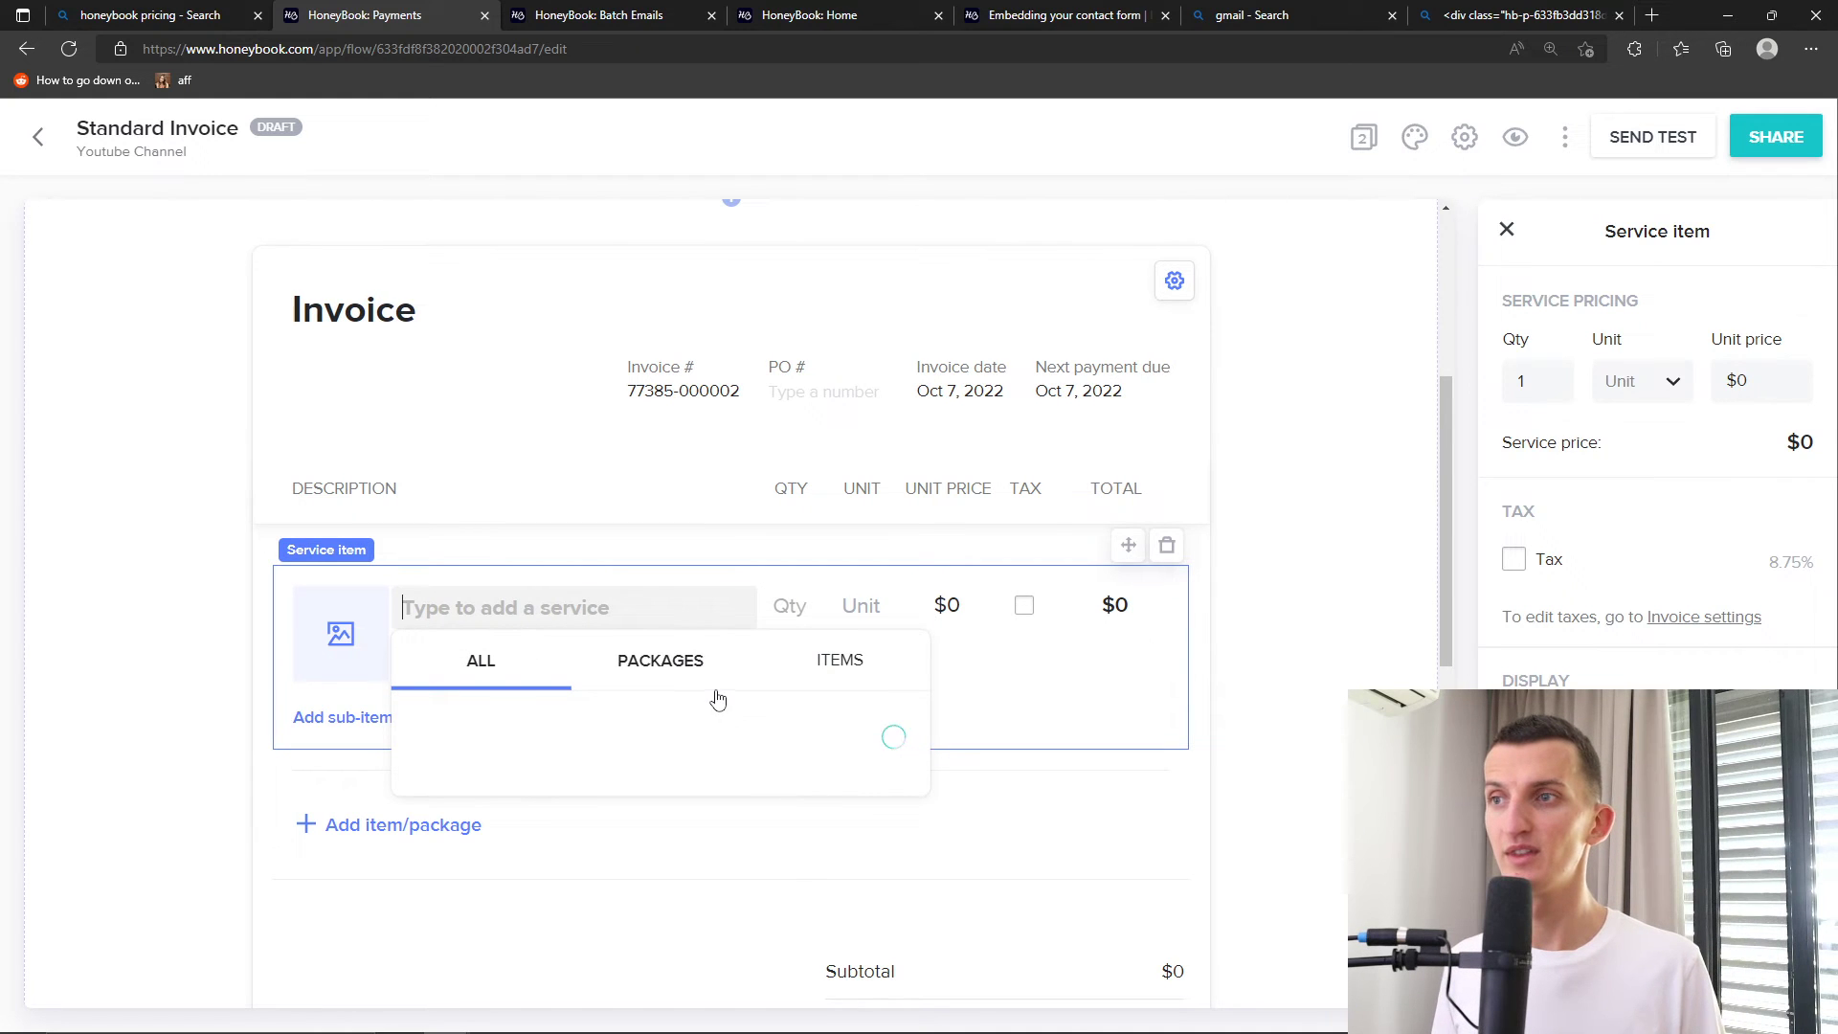
click(283, 807)
scroll(328, 800, down, 2)
scroll(505, 690, down, 4)
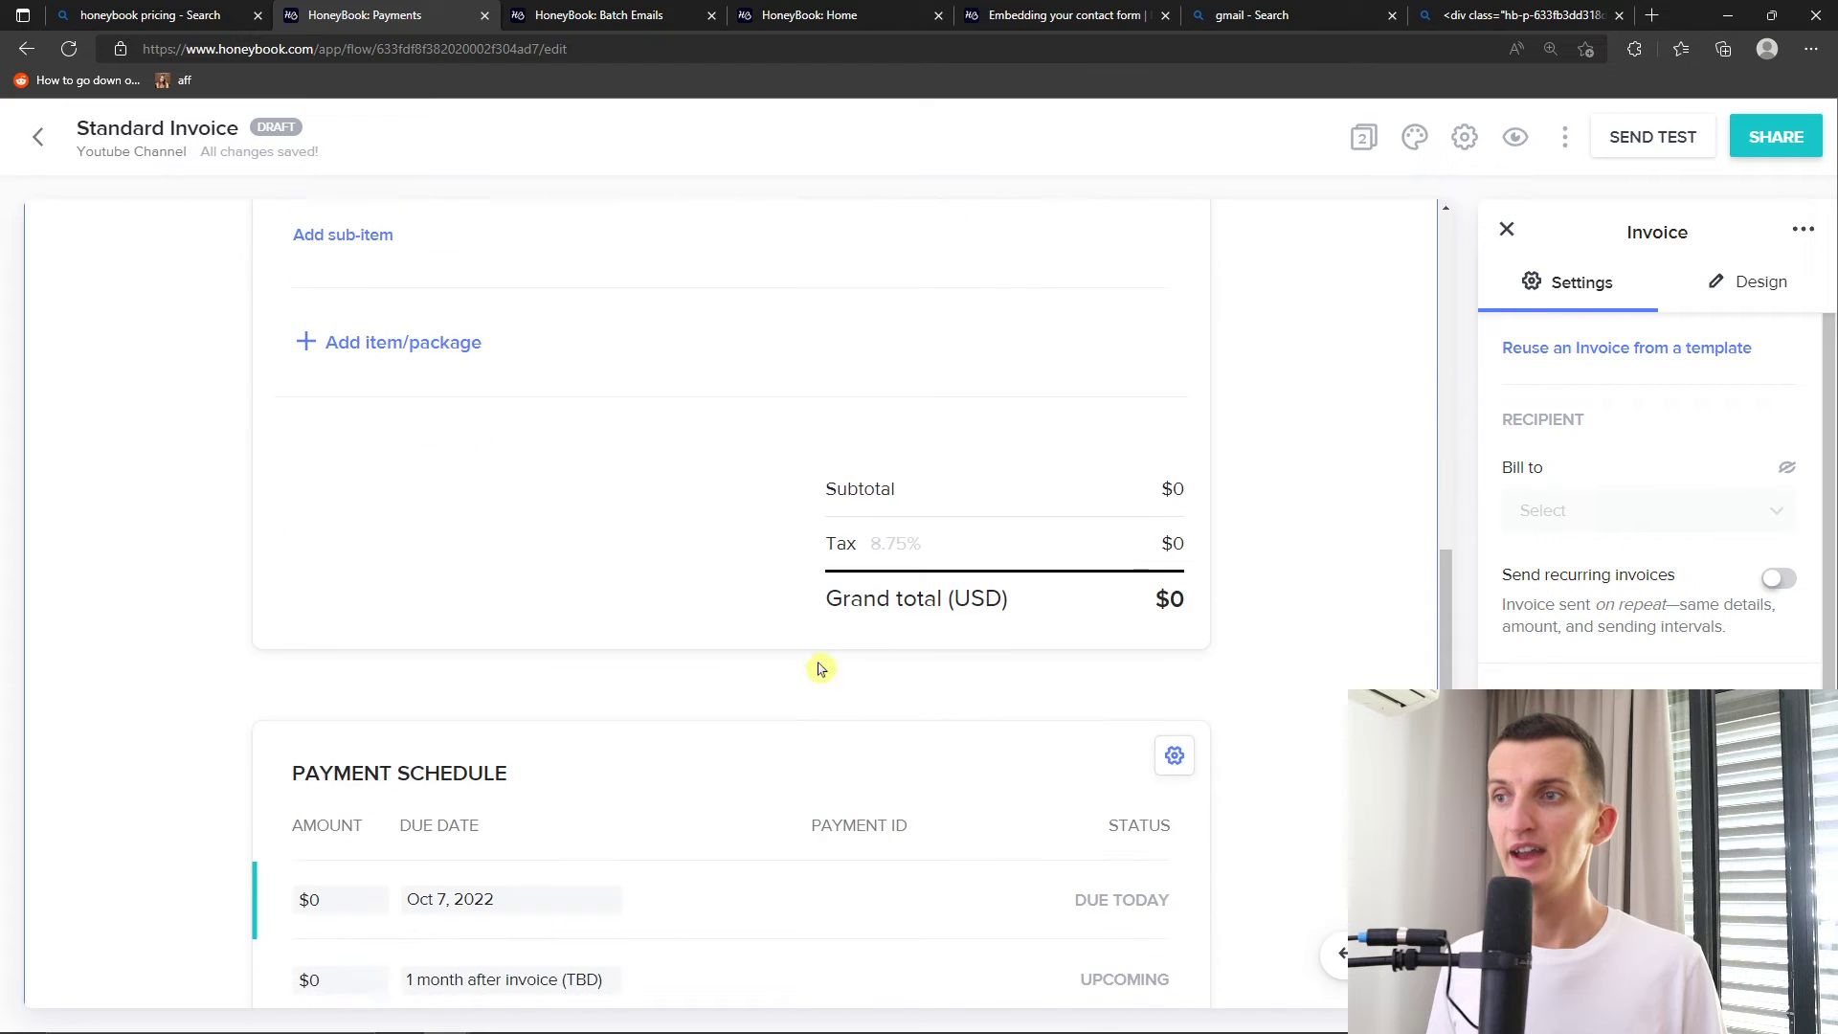
scroll(919, 756, up, 6)
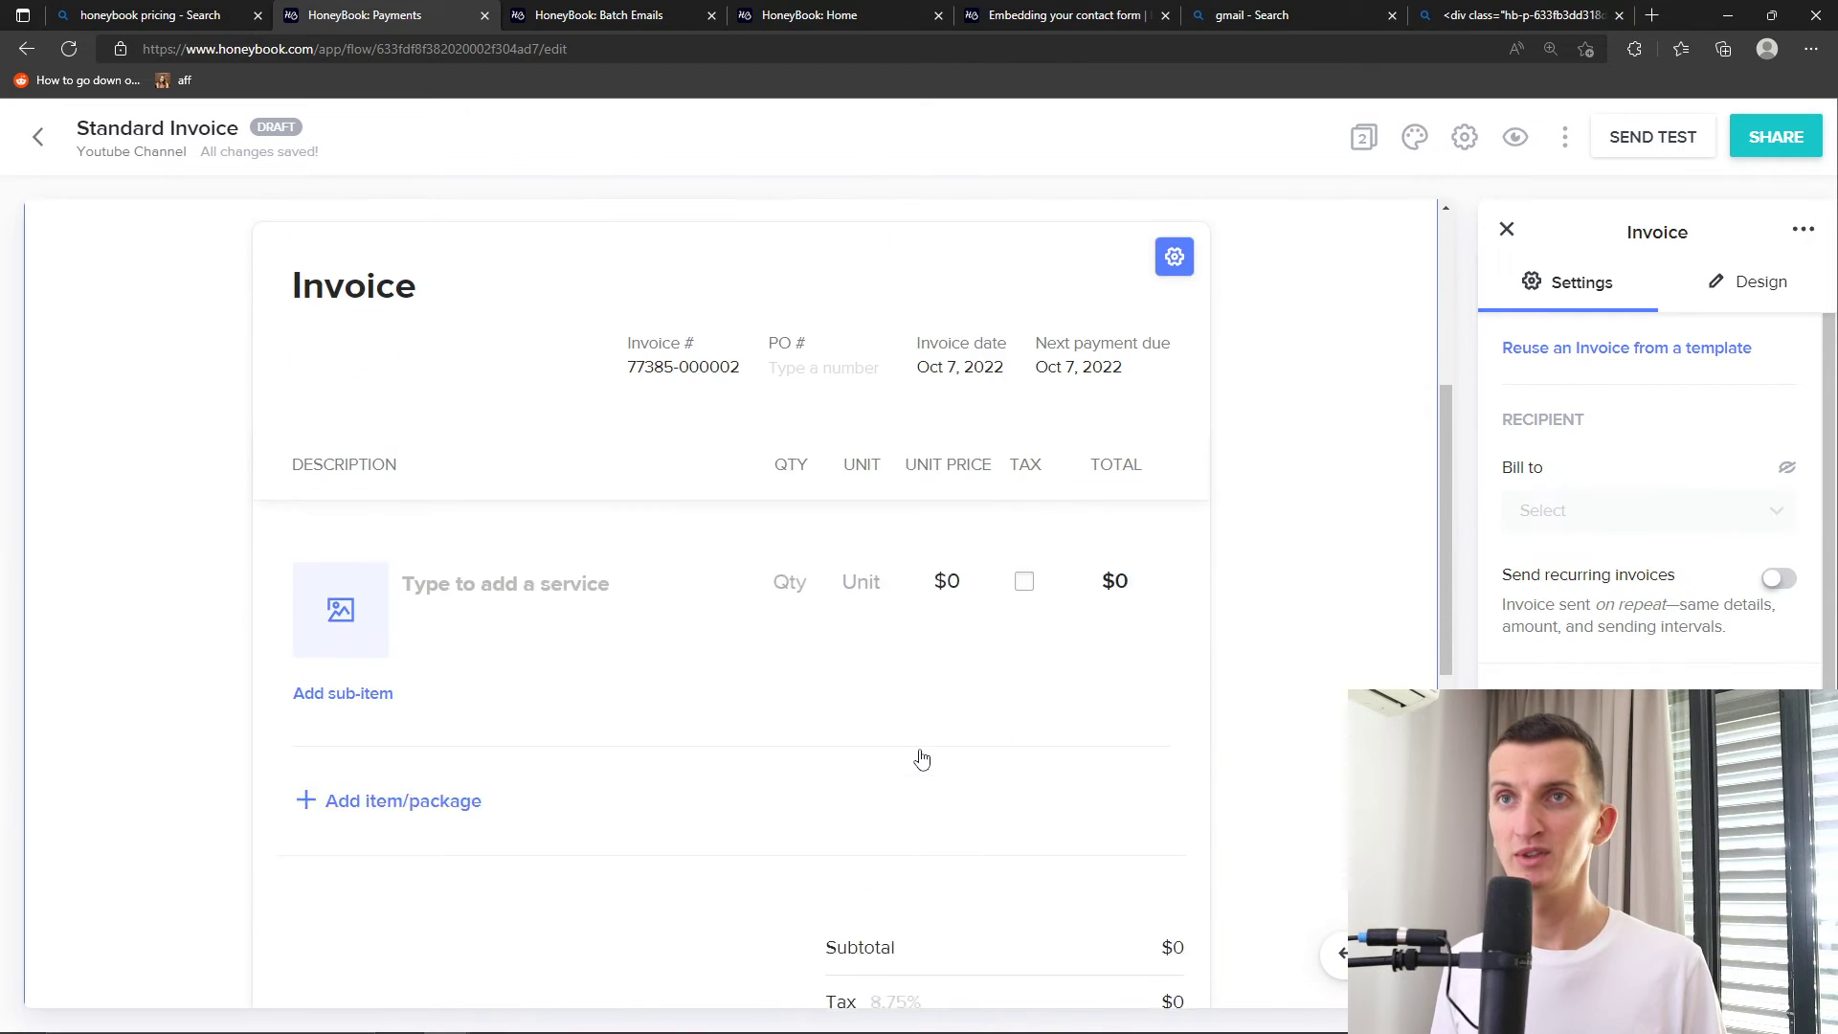
scroll(919, 756, up, 3)
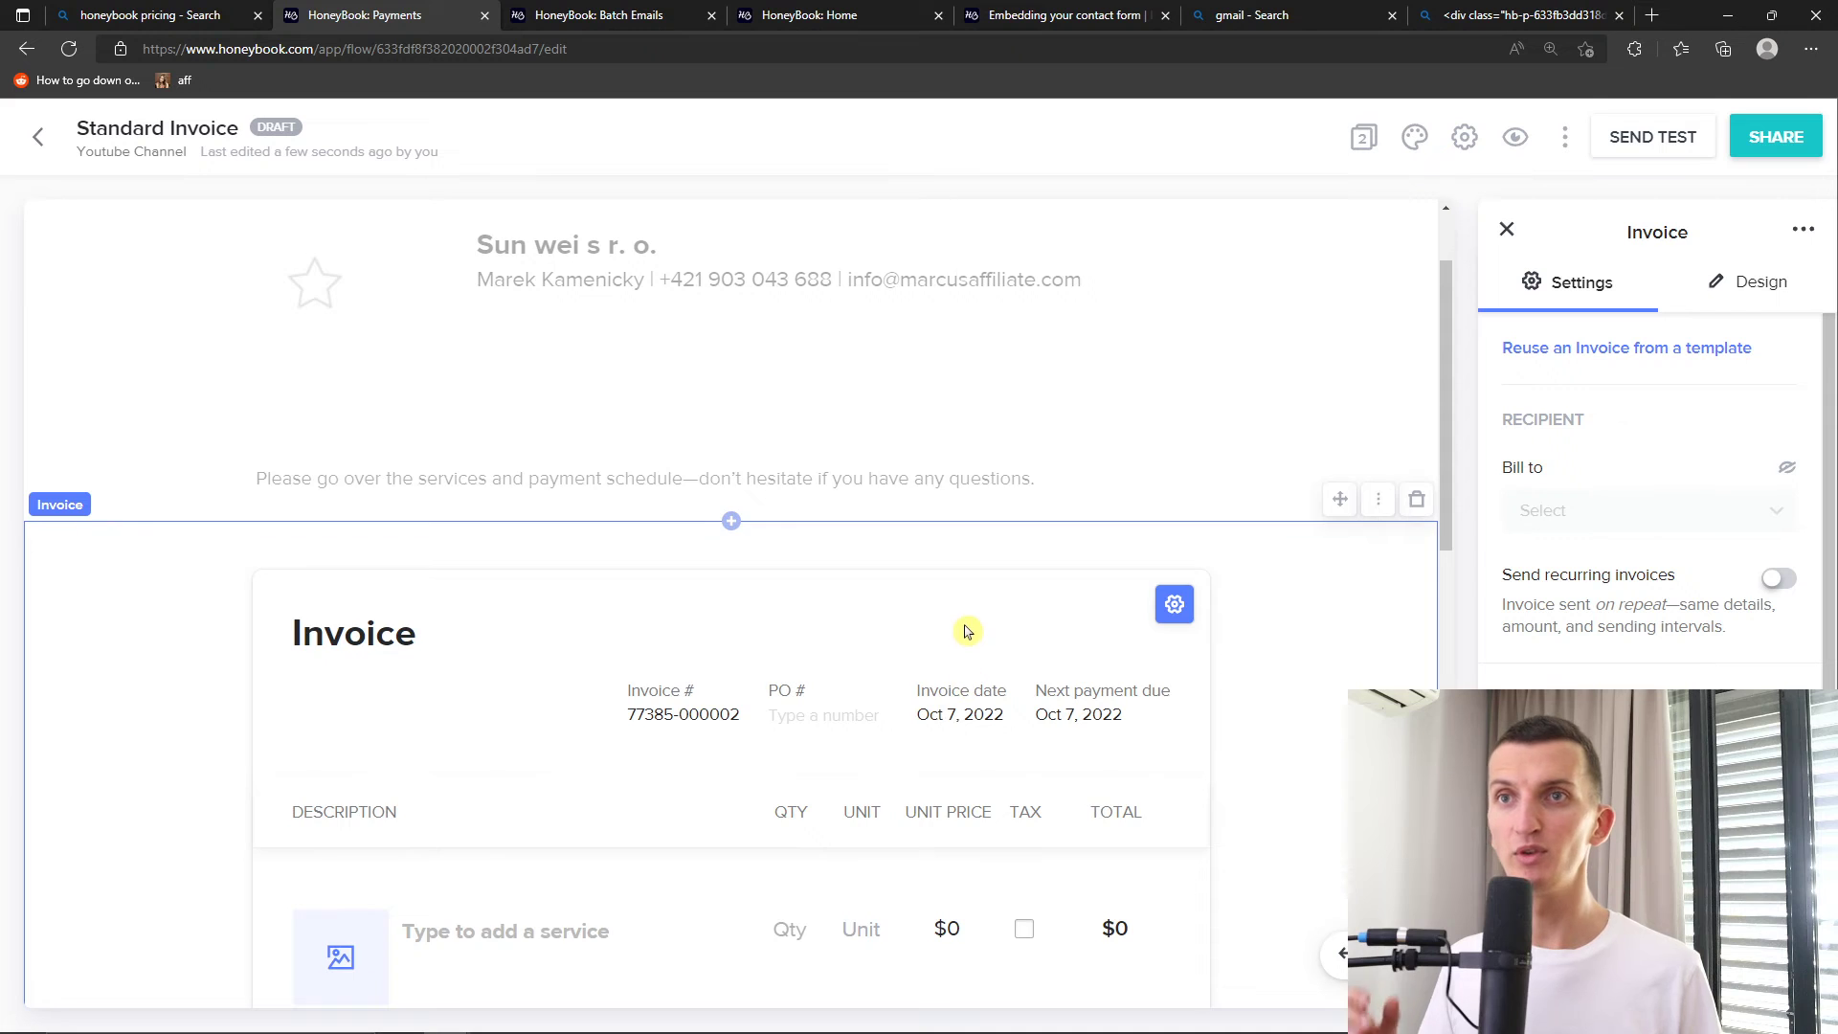
scroll(965, 627, down, 10)
scroll(964, 623, up, 10)
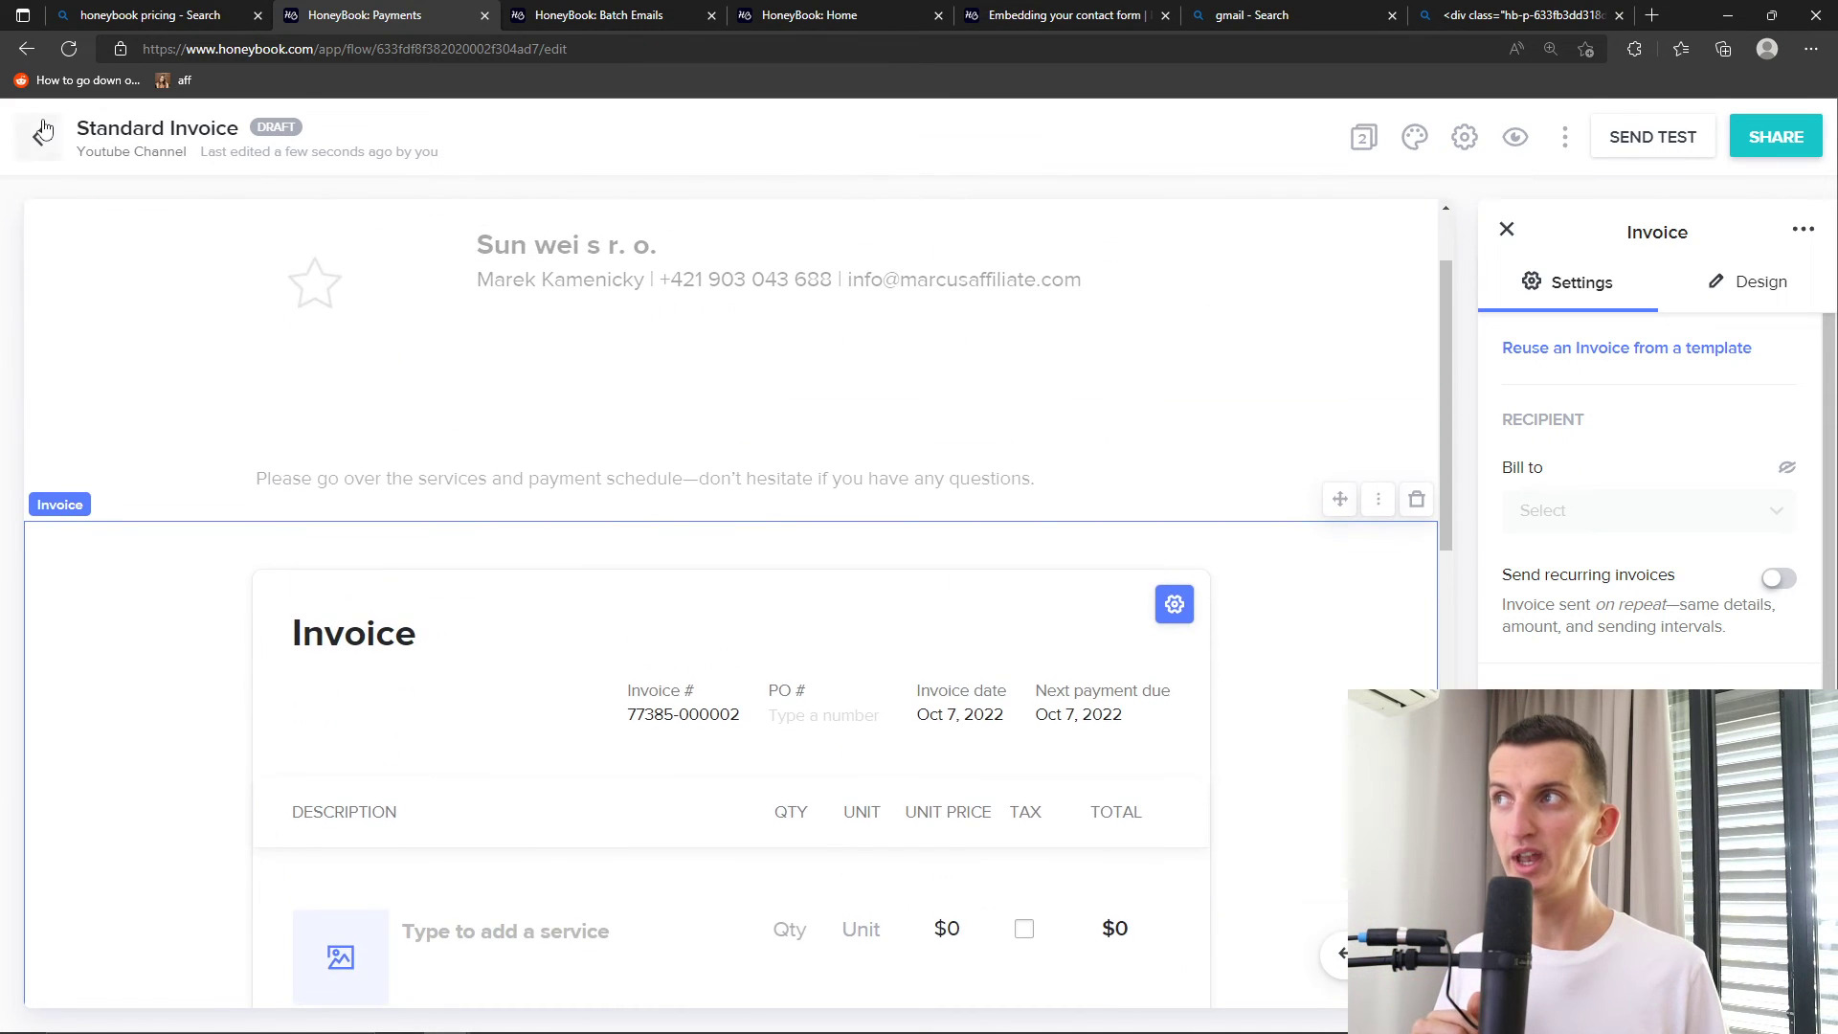
click(40, 136)
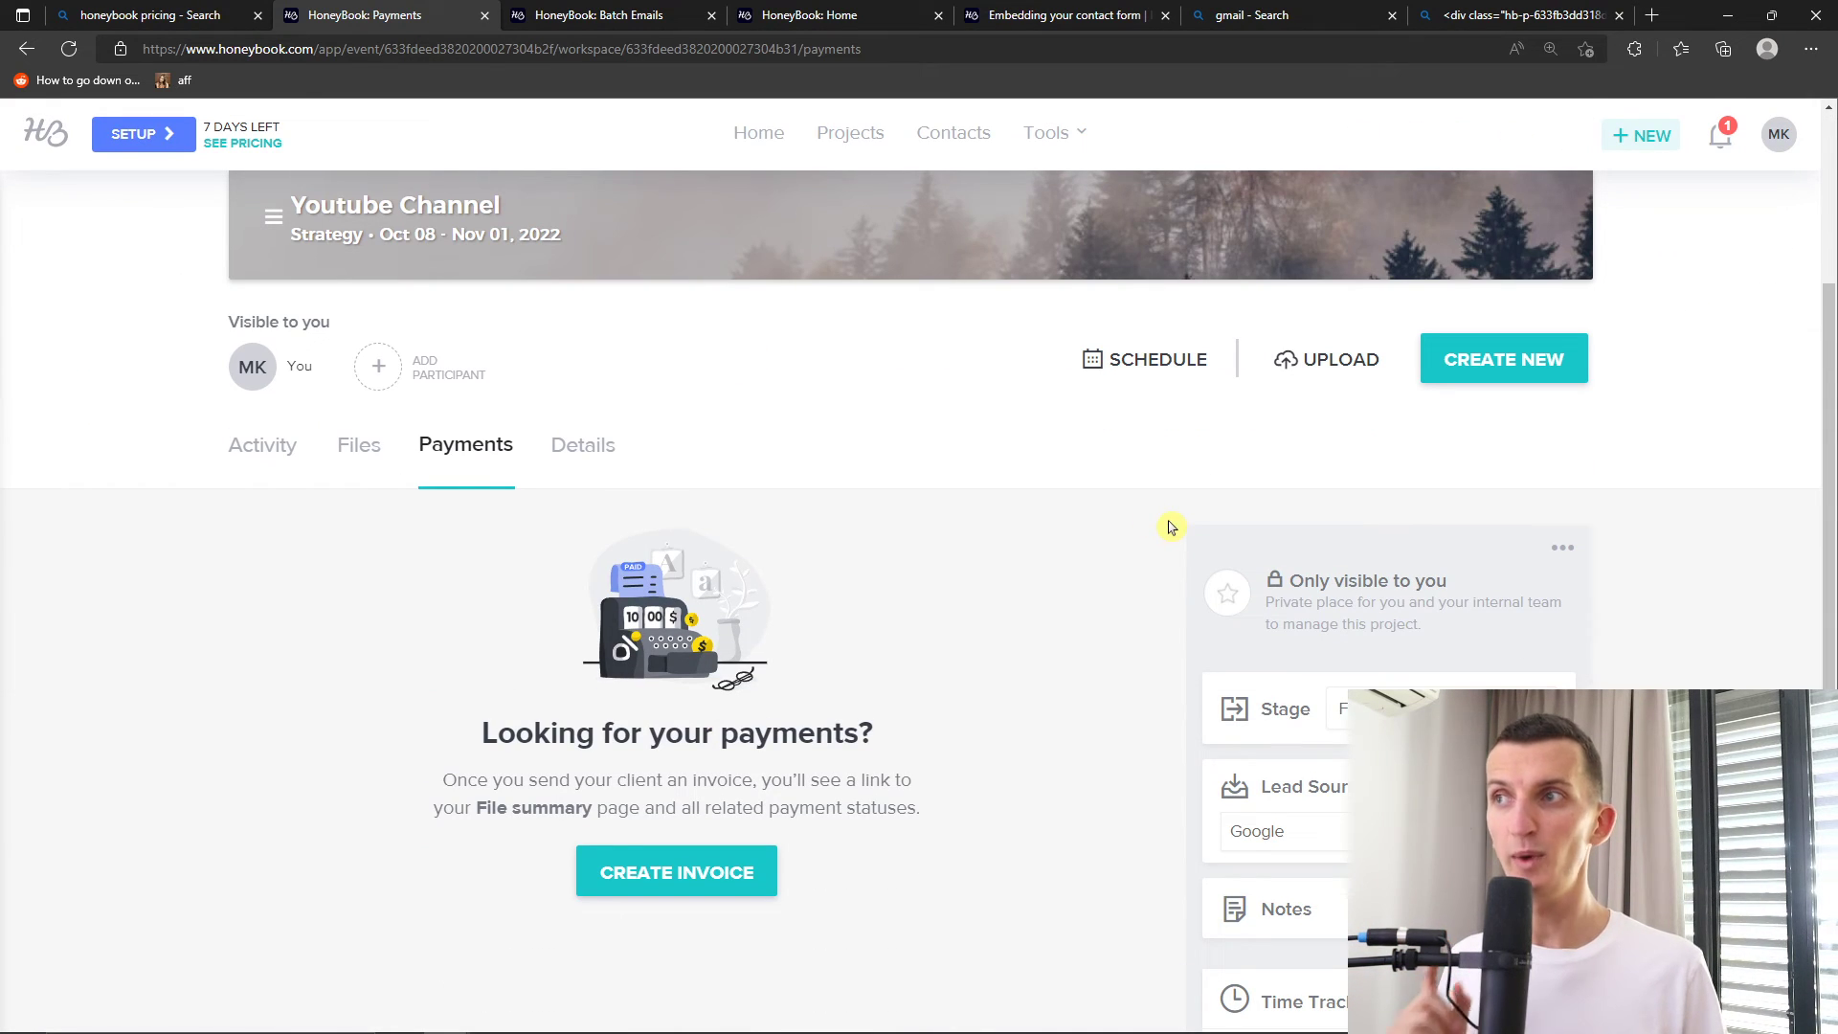
Create a new Services smart file starting from Blank services
click(1529, 381)
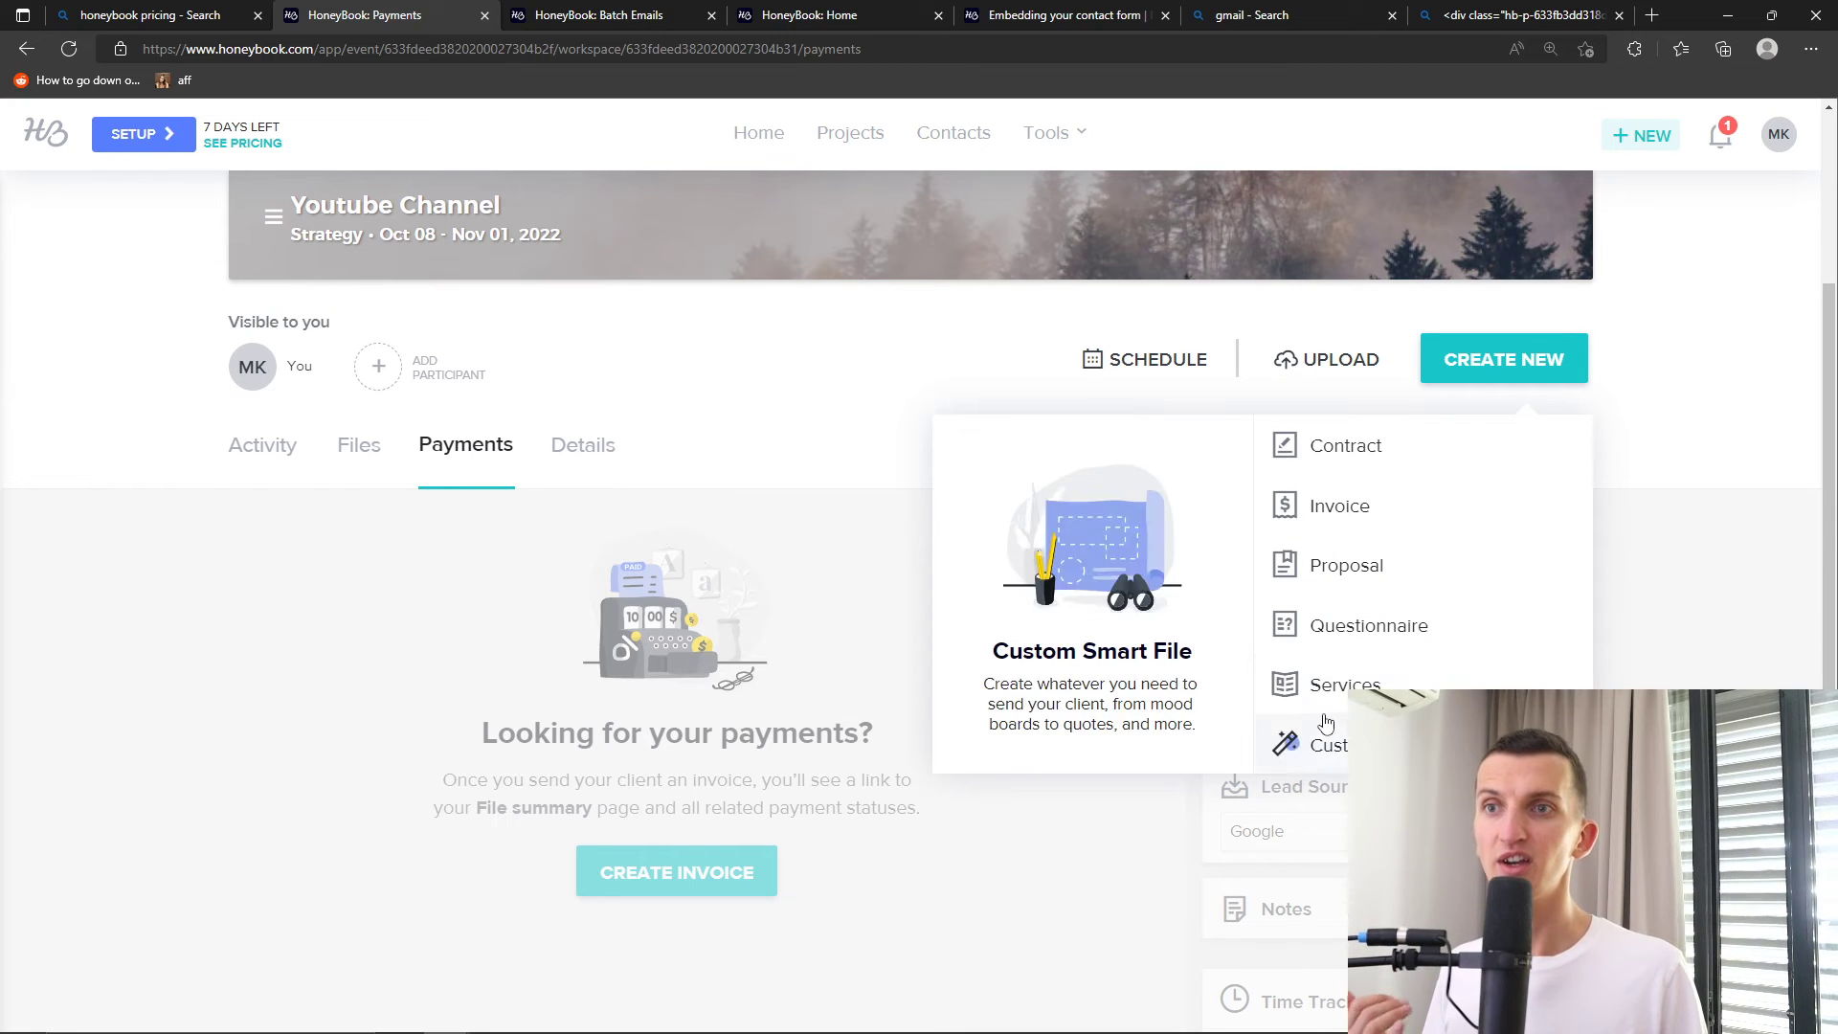
click(1399, 681)
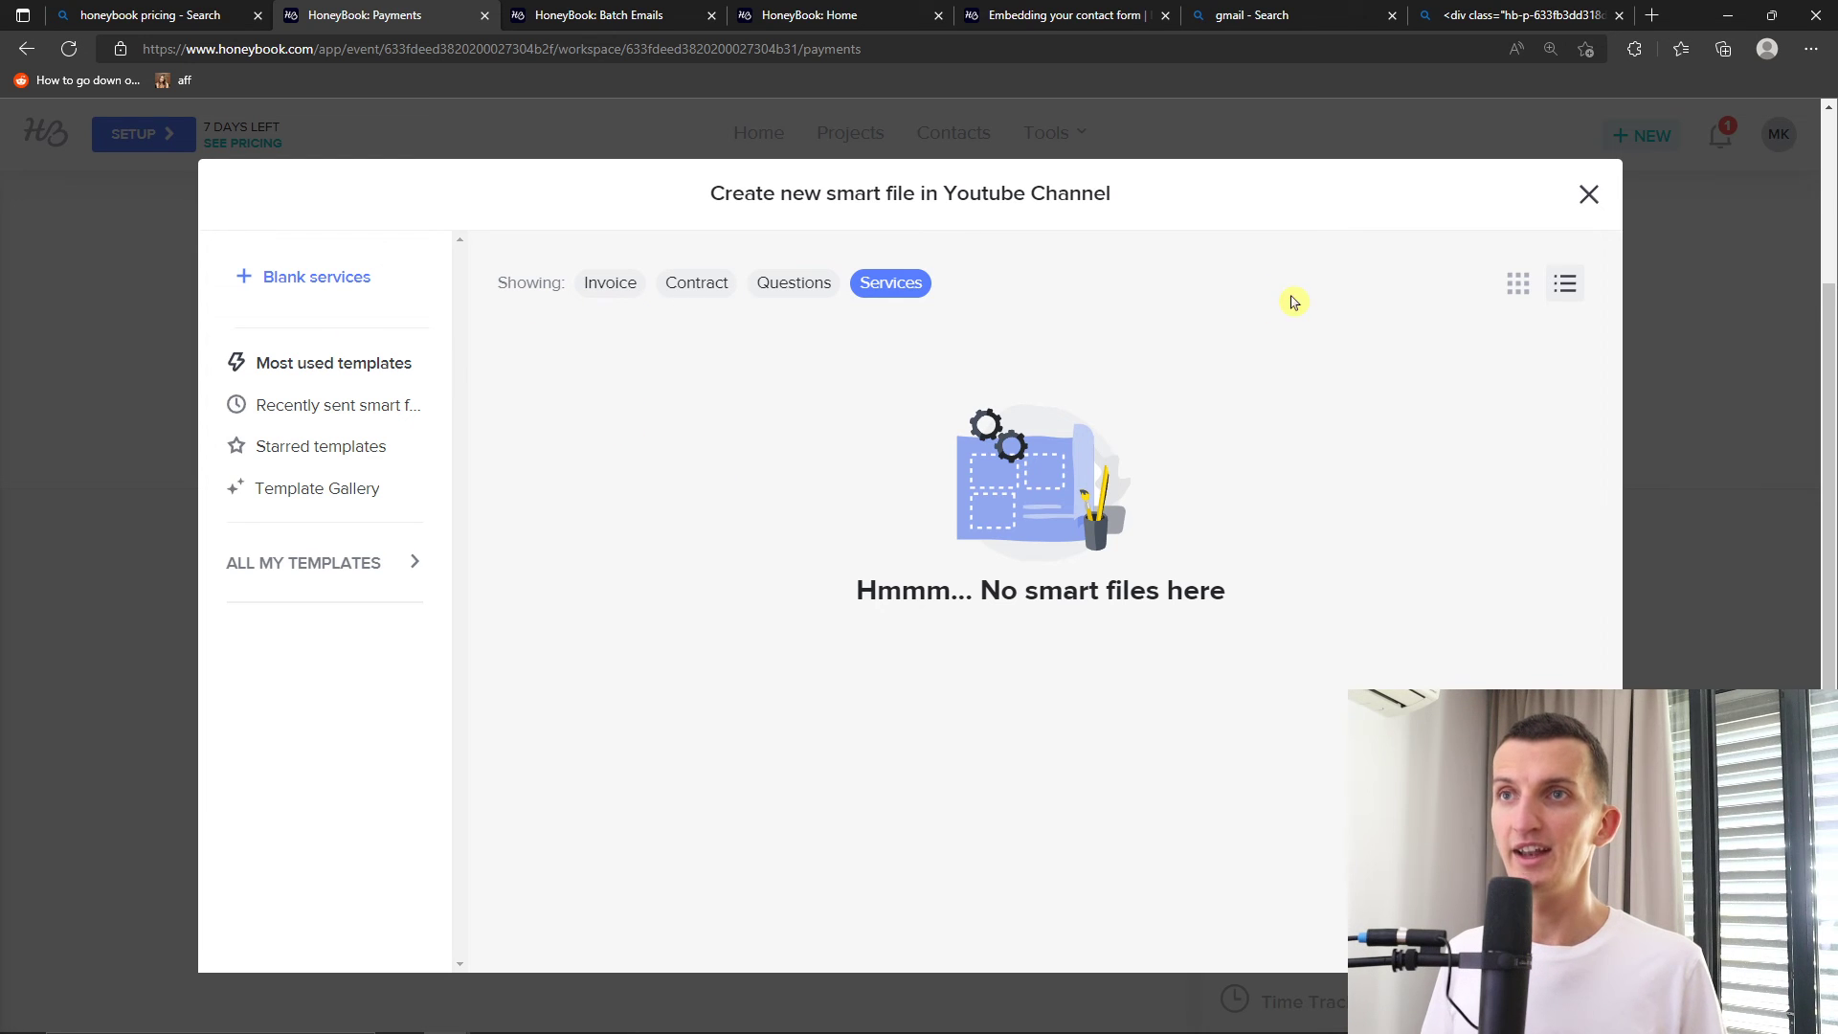
click(379, 293)
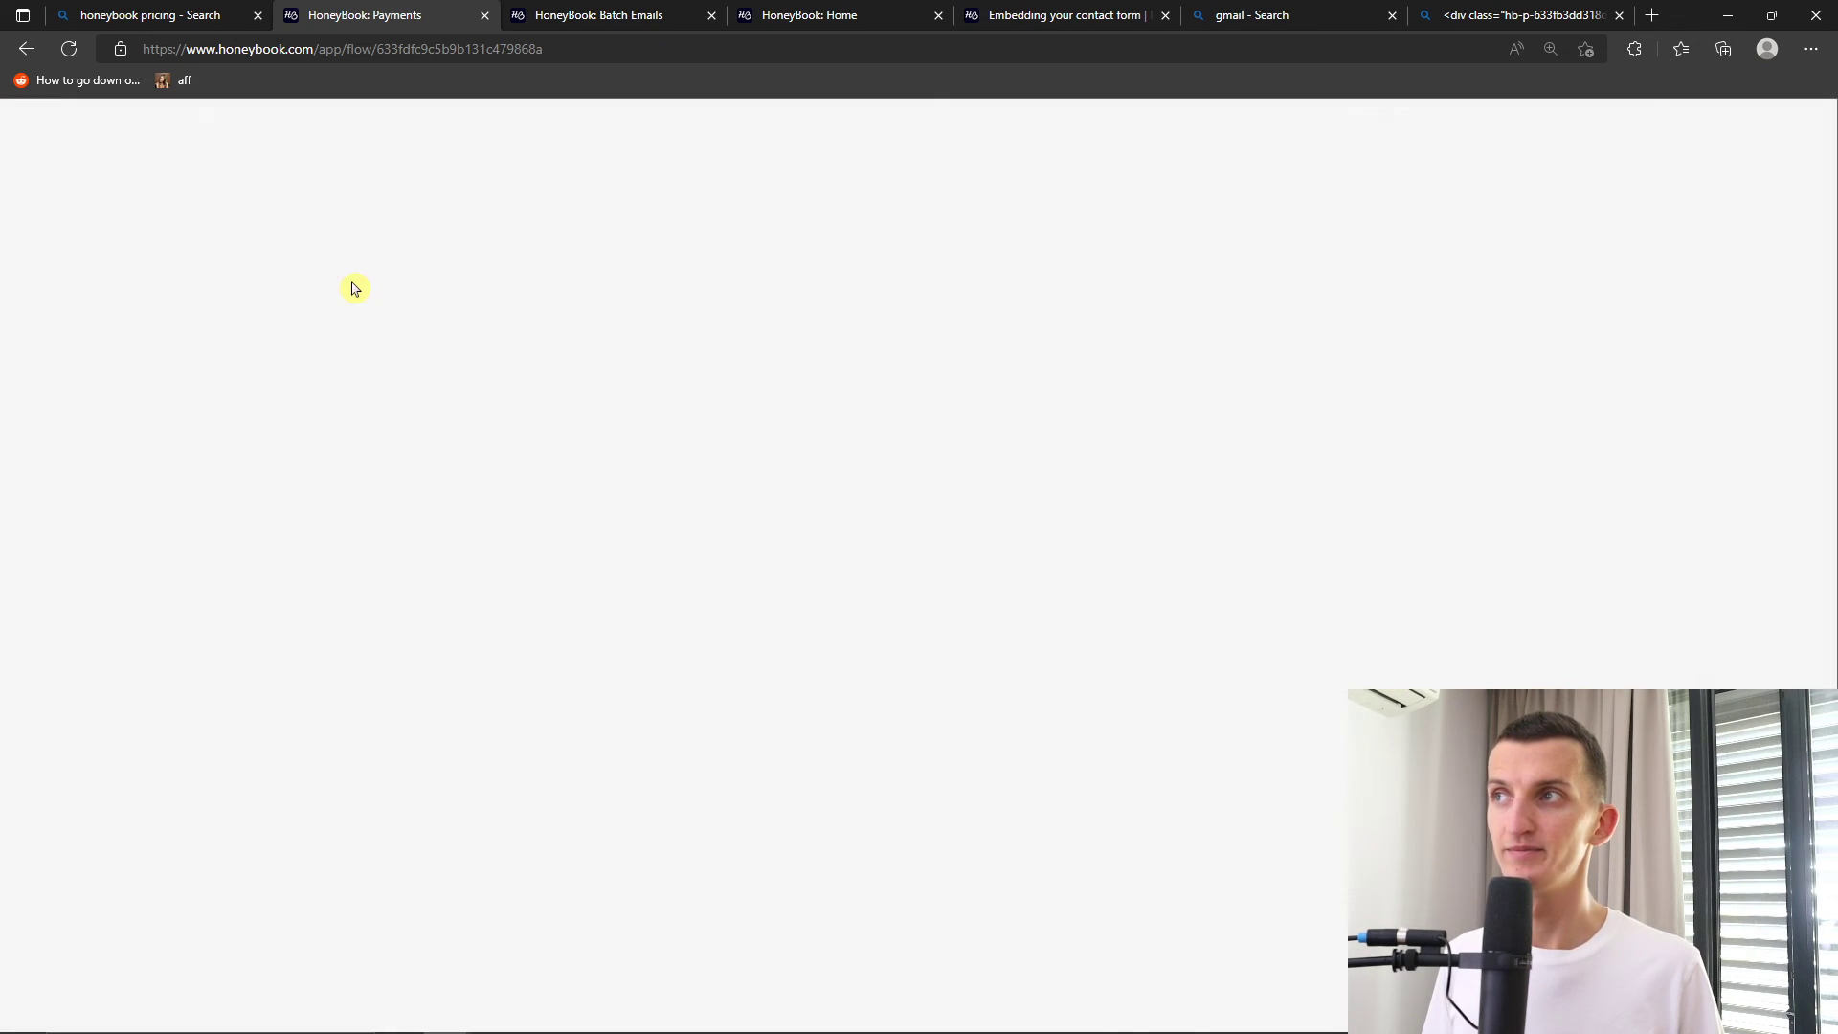
Add a service named 'Youtube video' to the services file
scroll(778, 650, down, 2)
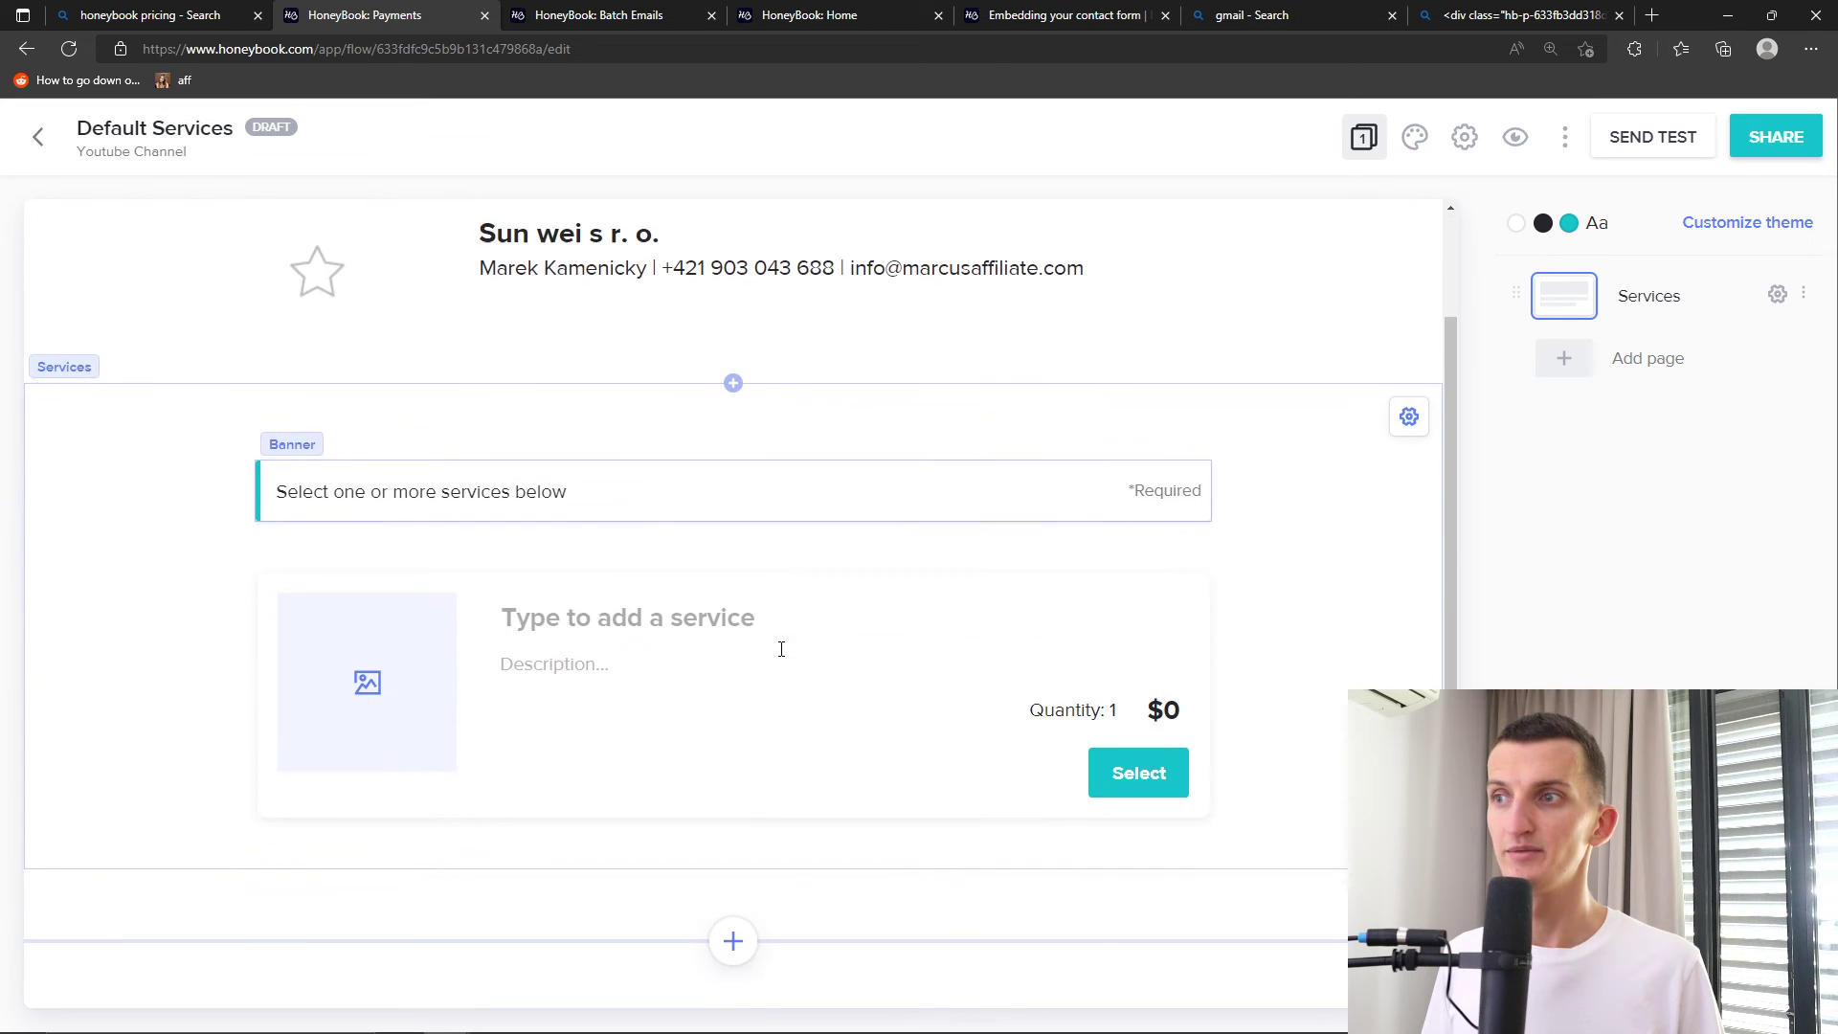
click(676, 595)
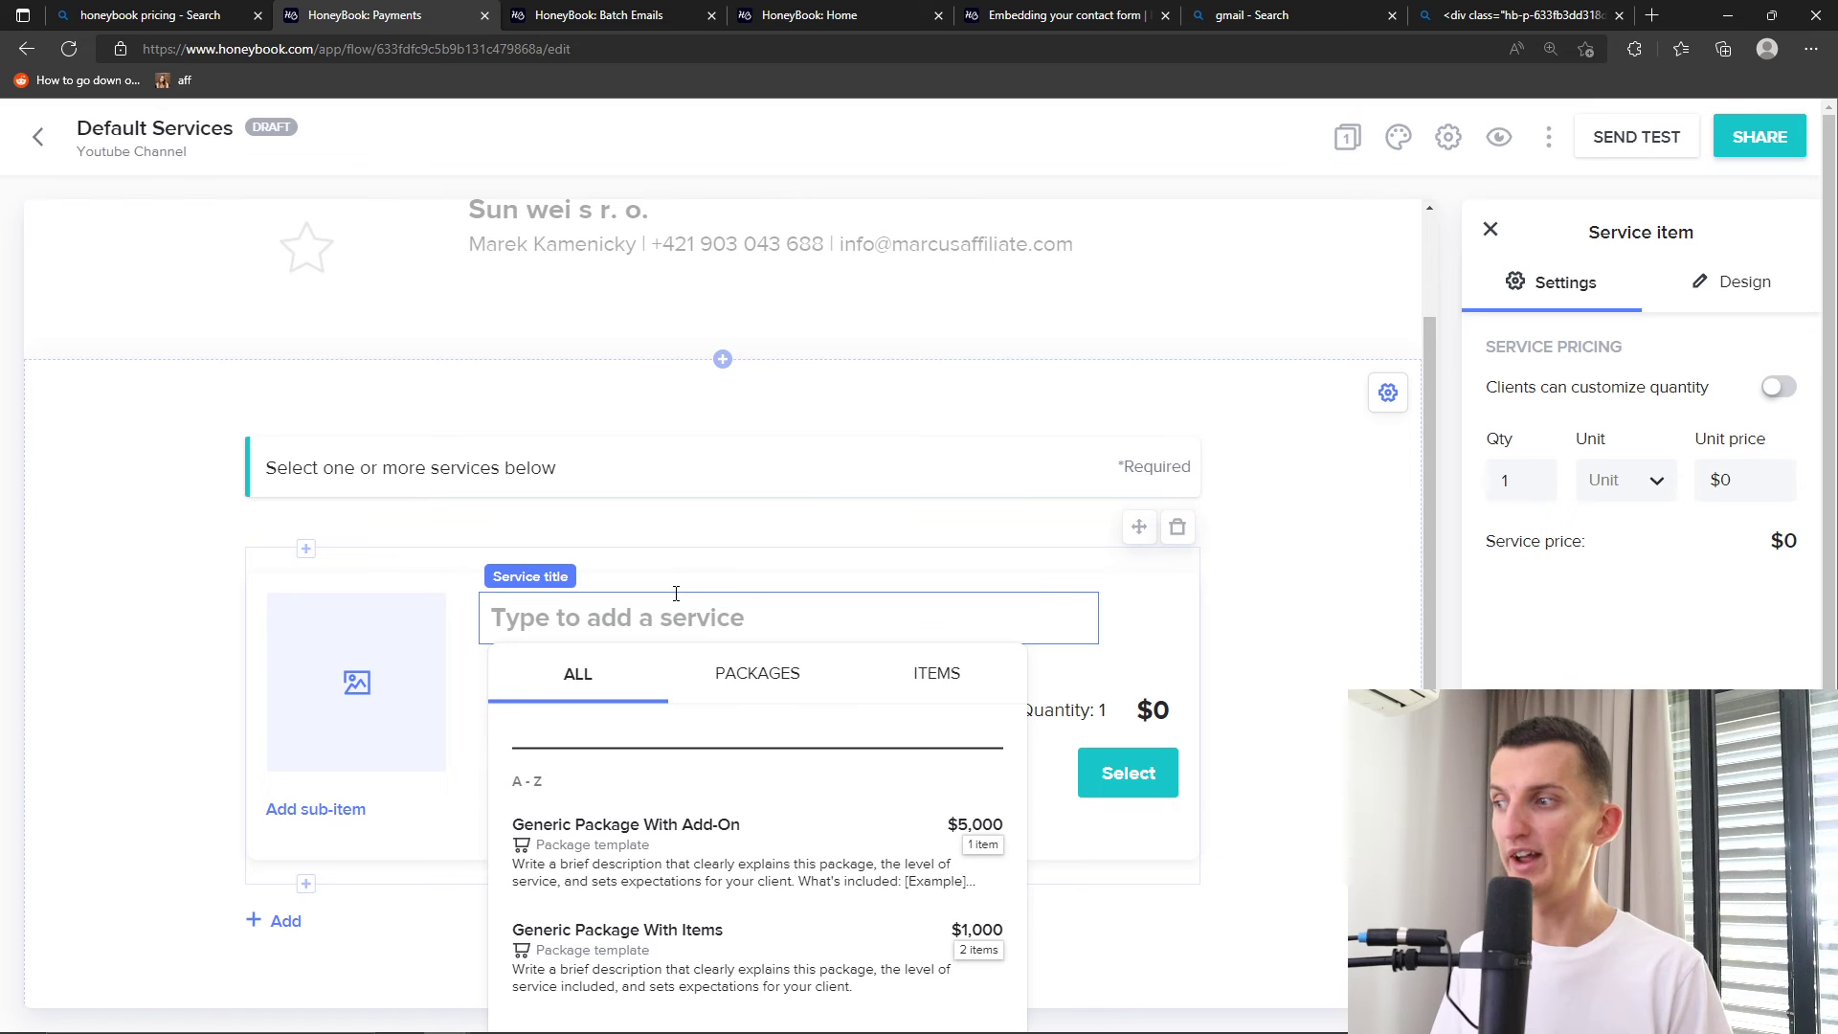
text(Youtu)
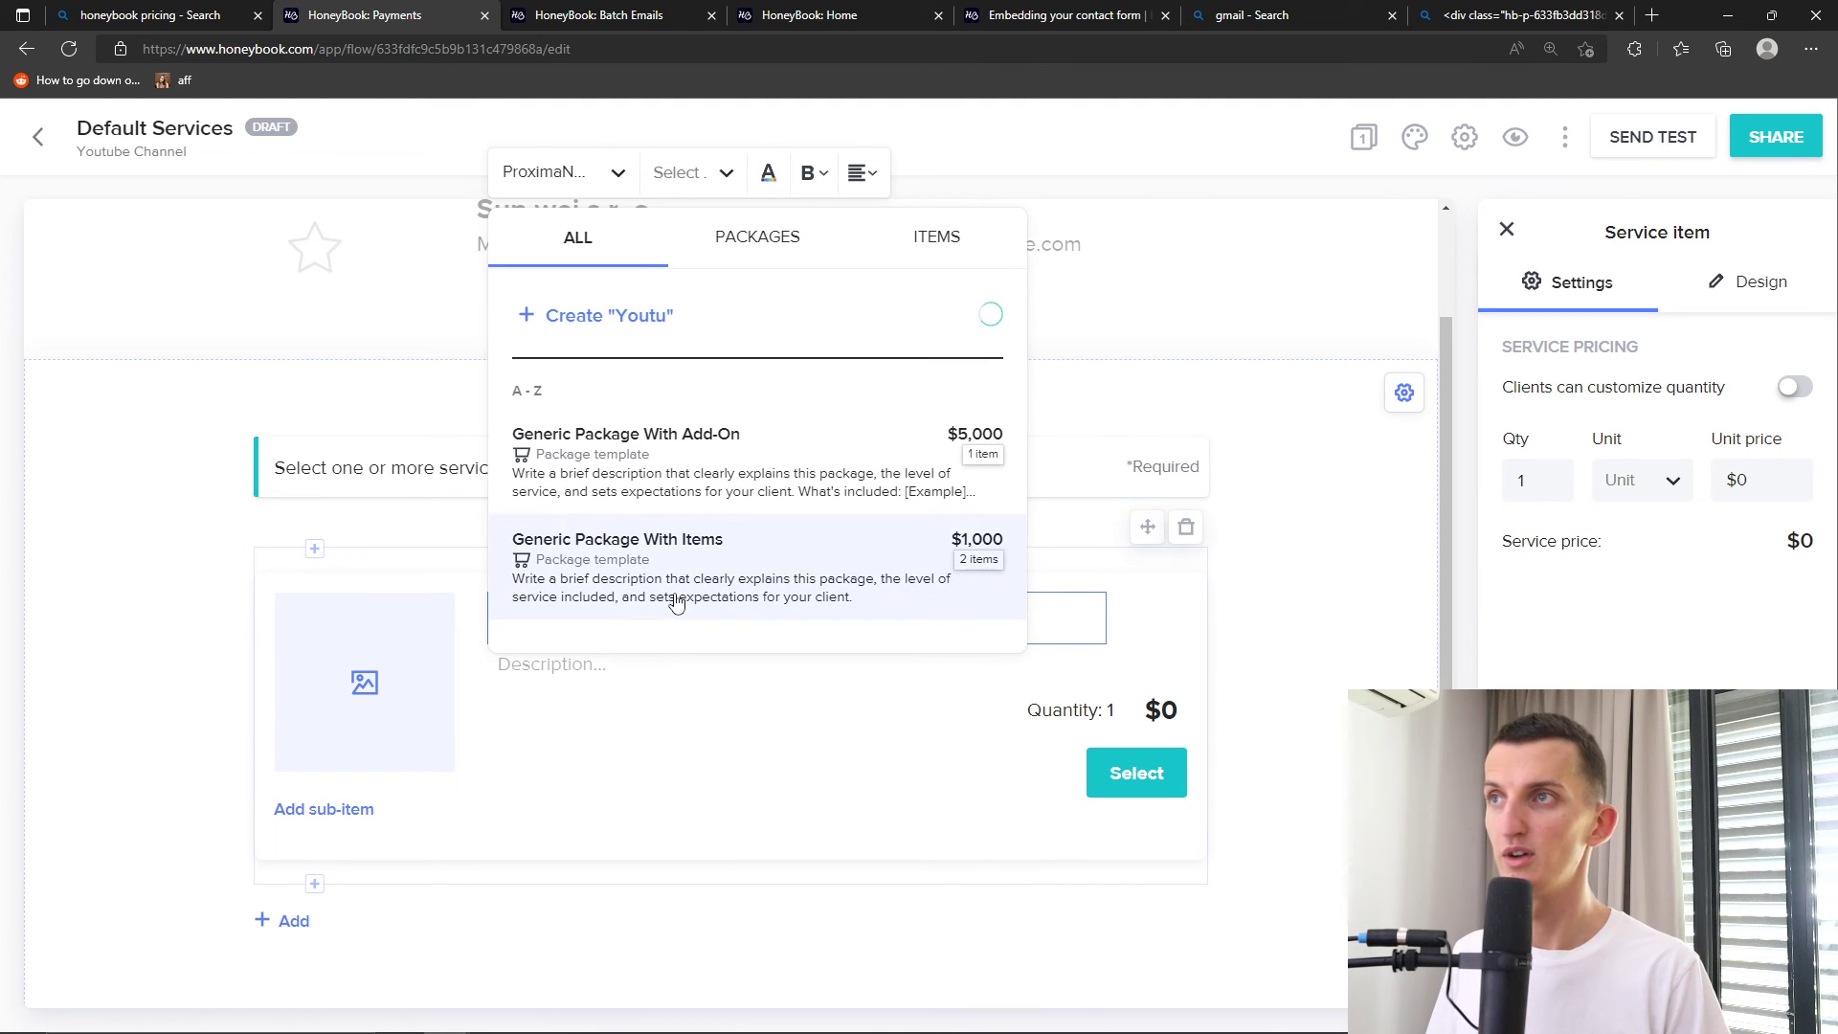
text(be video)
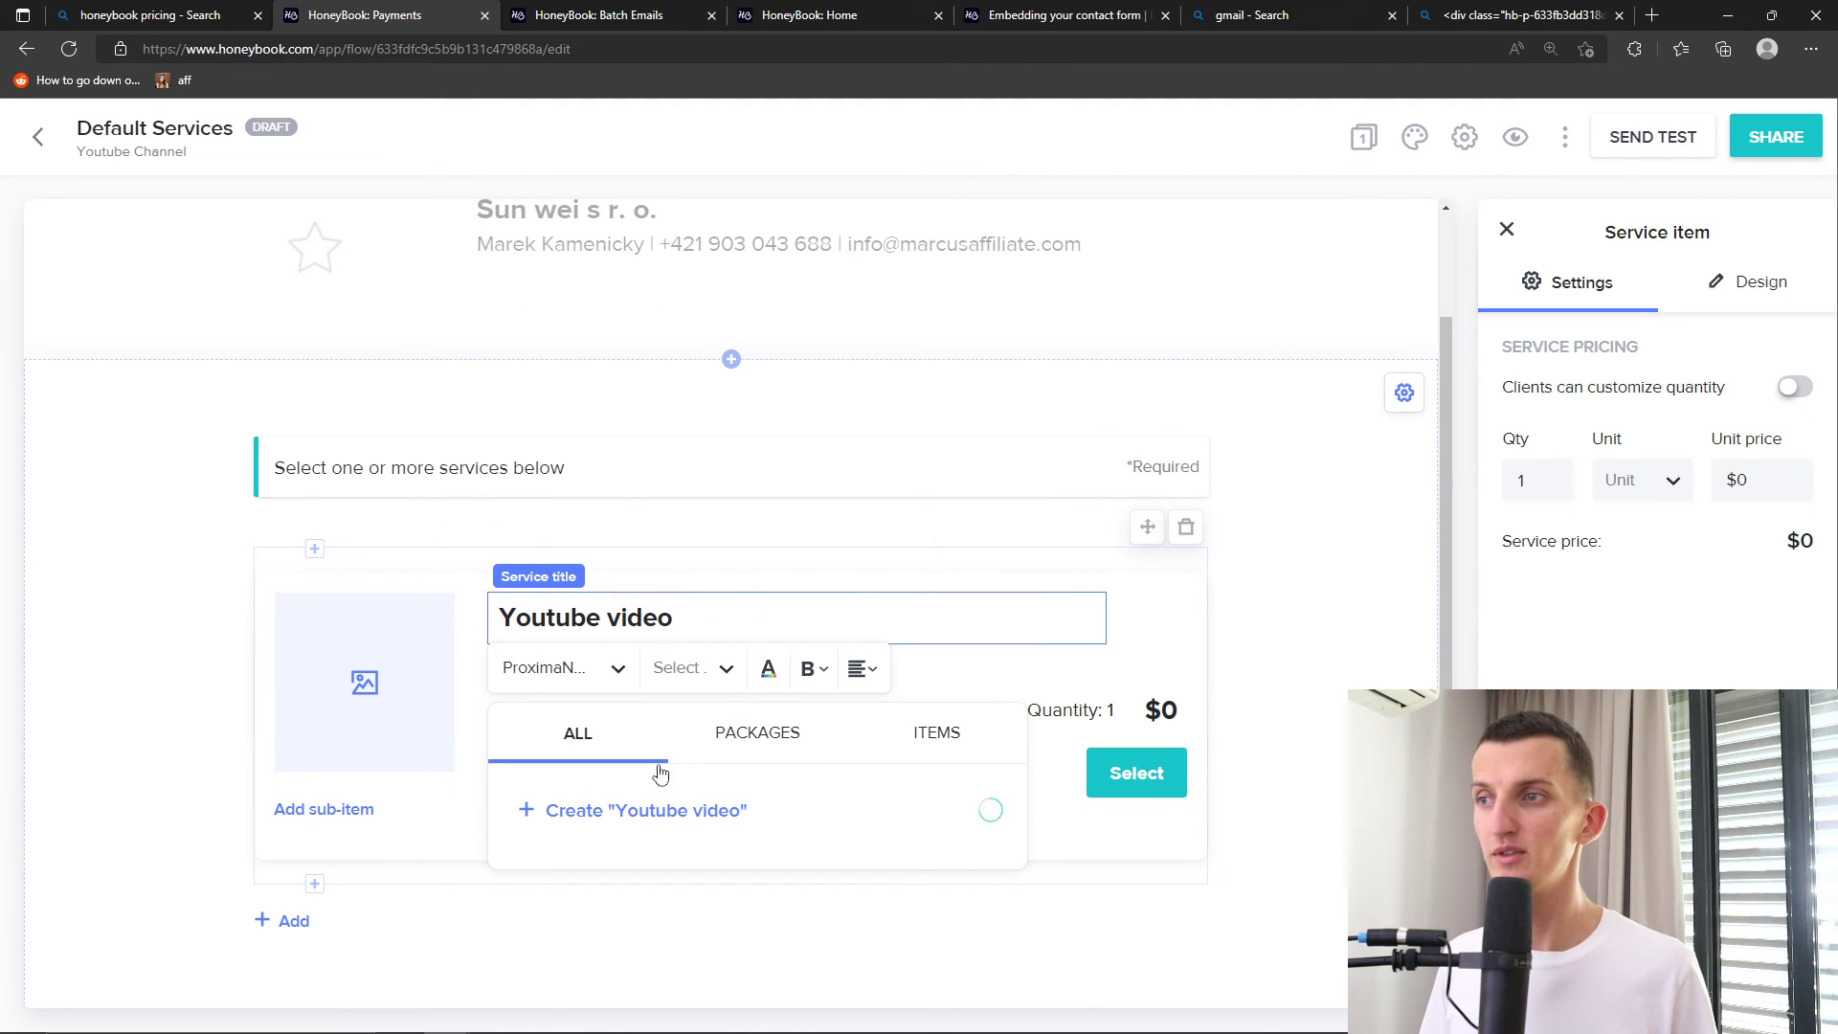
click(571, 837)
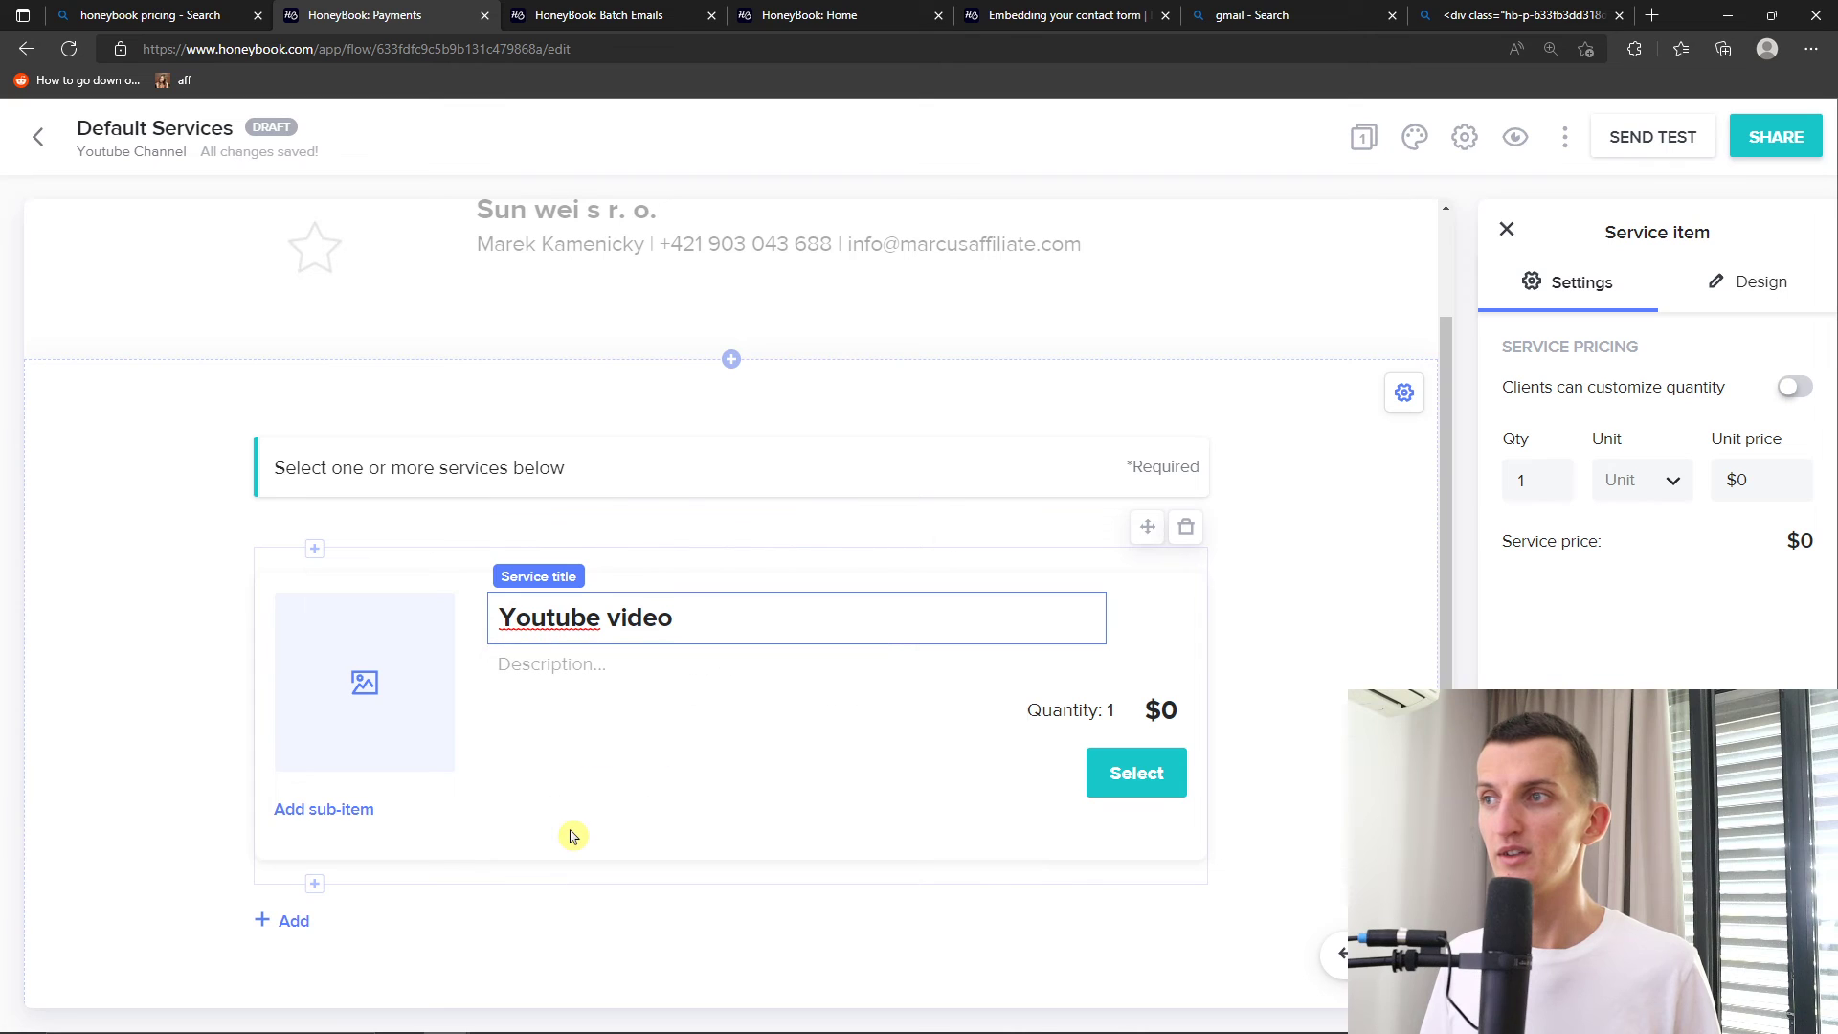
Set the Youtube video unit price to $500, then return to the project's Payments page
click(1161, 713)
double_click(1162, 713)
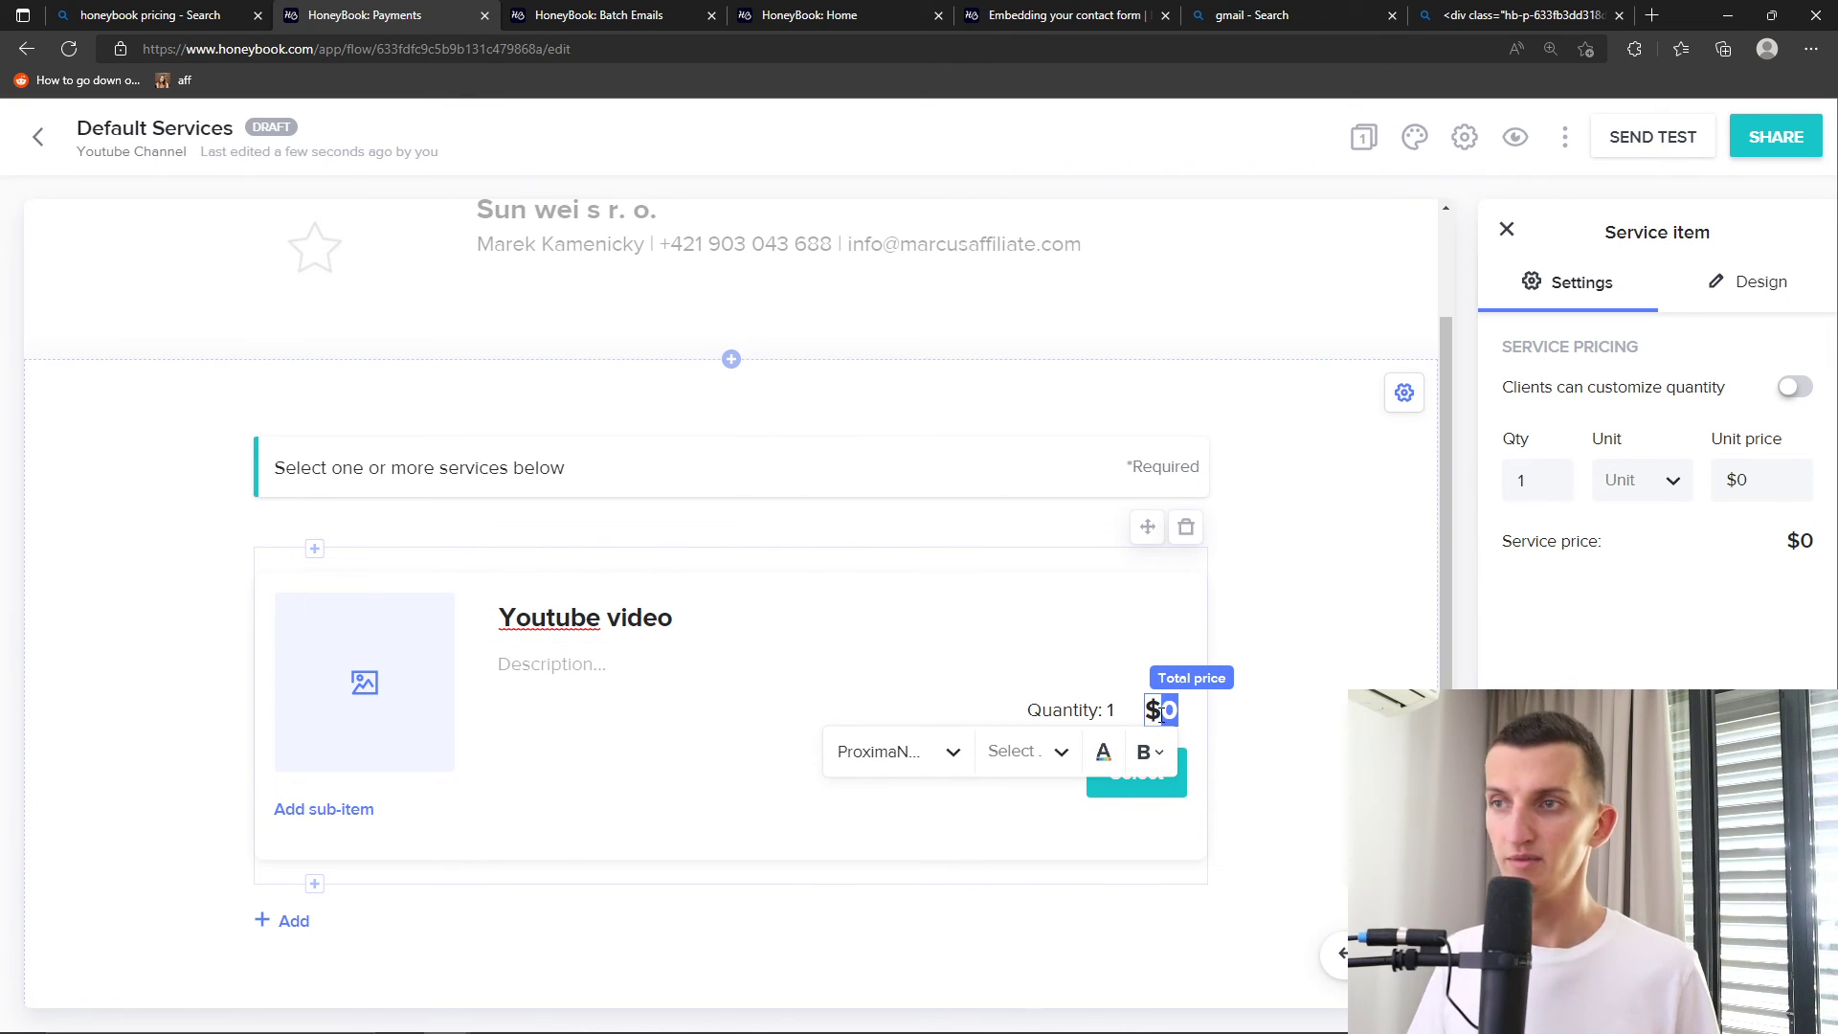
click(1172, 716)
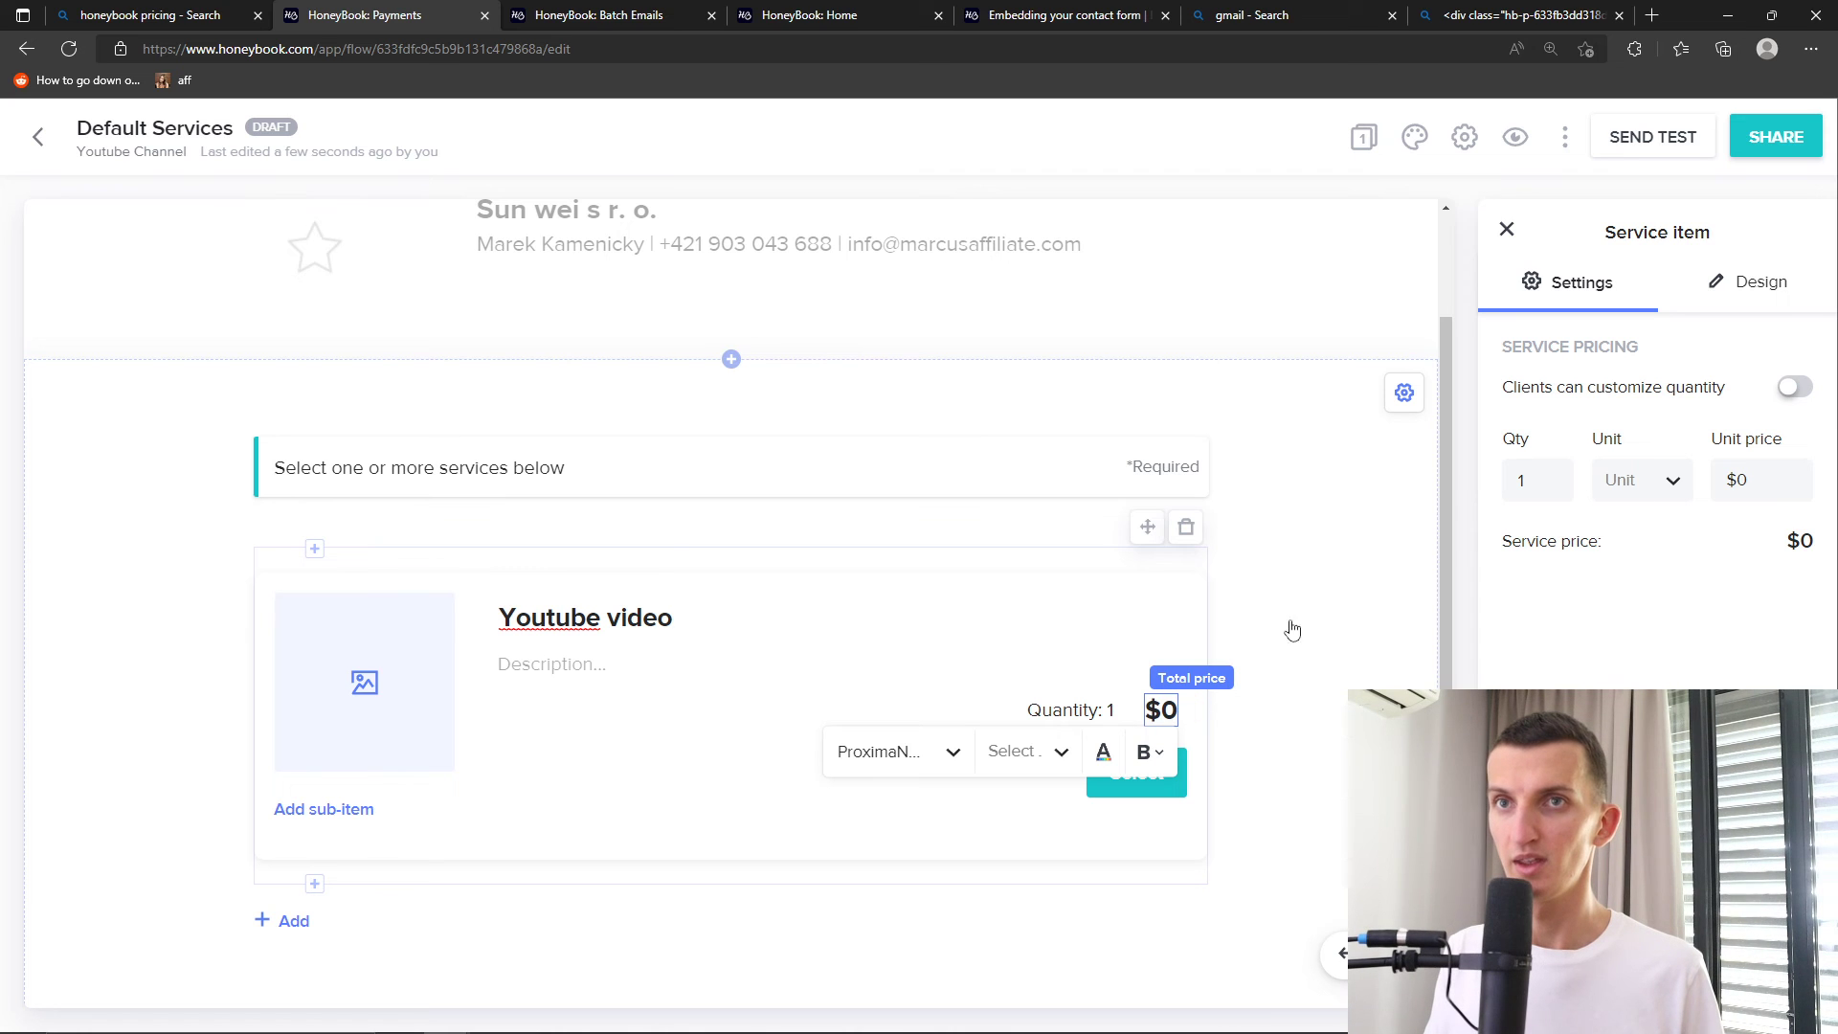
double_click(1749, 477)
text(500)
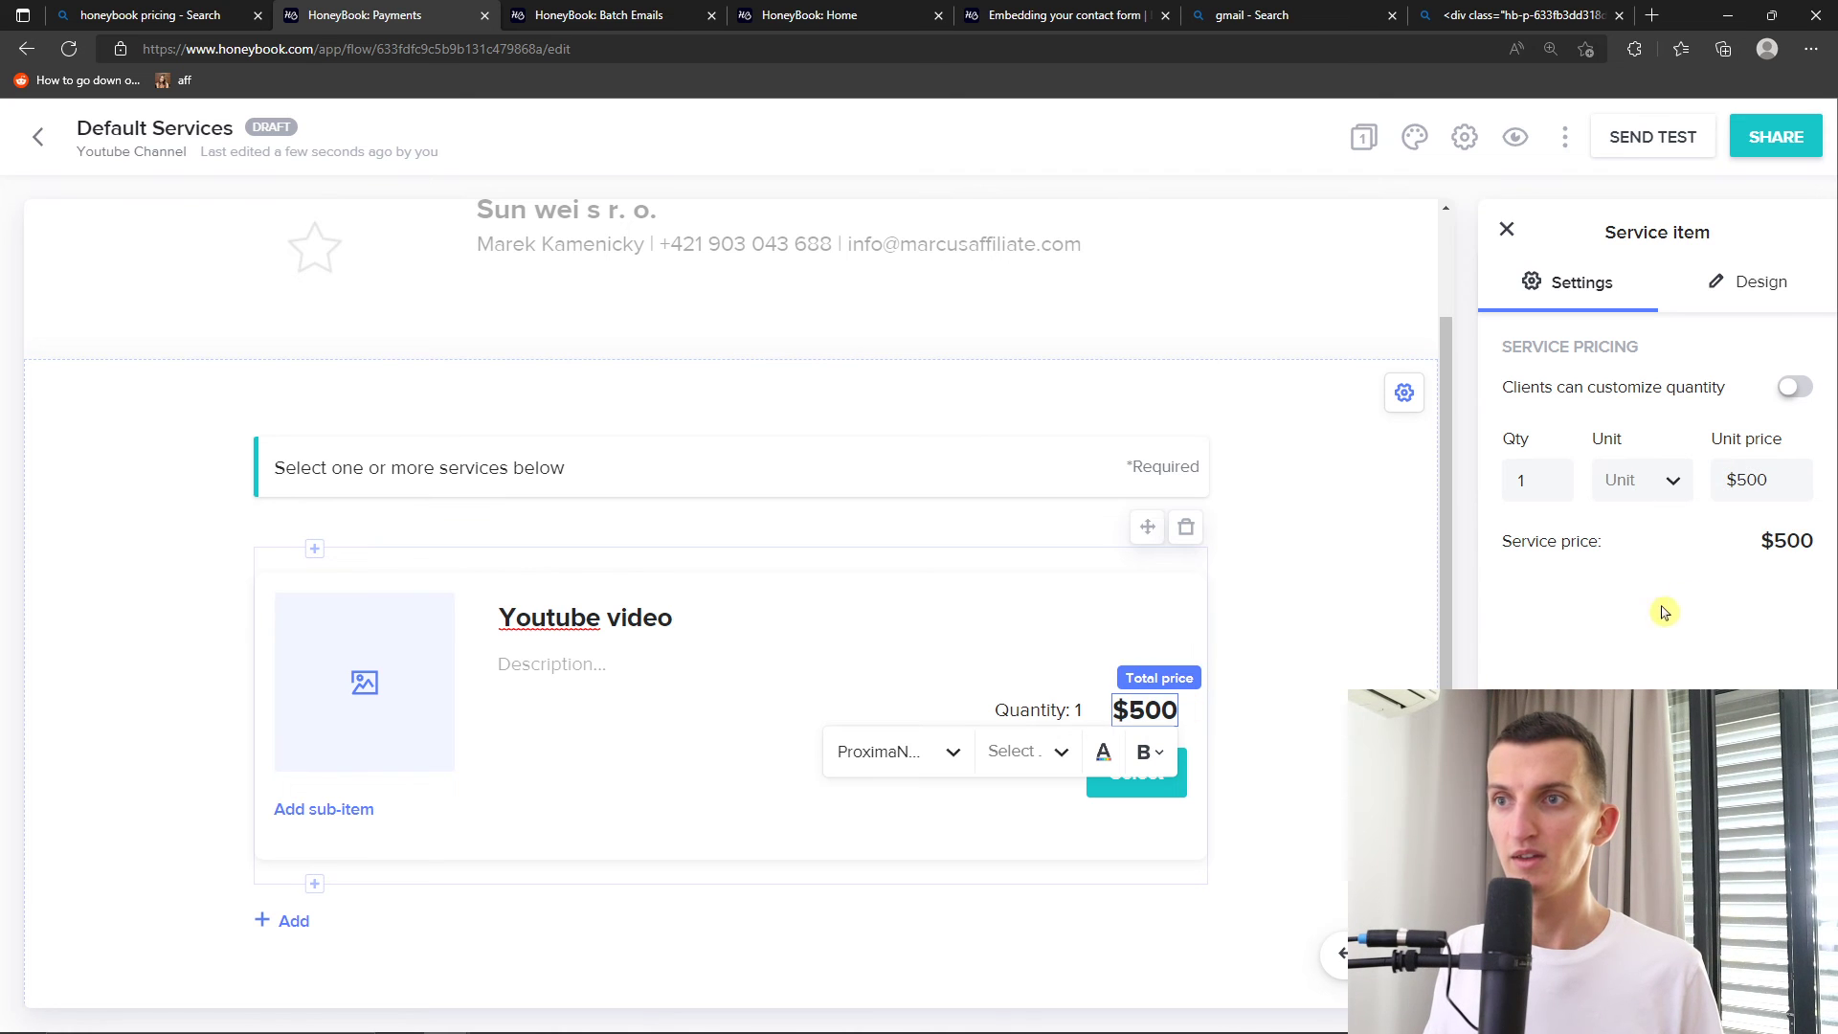
click(1340, 752)
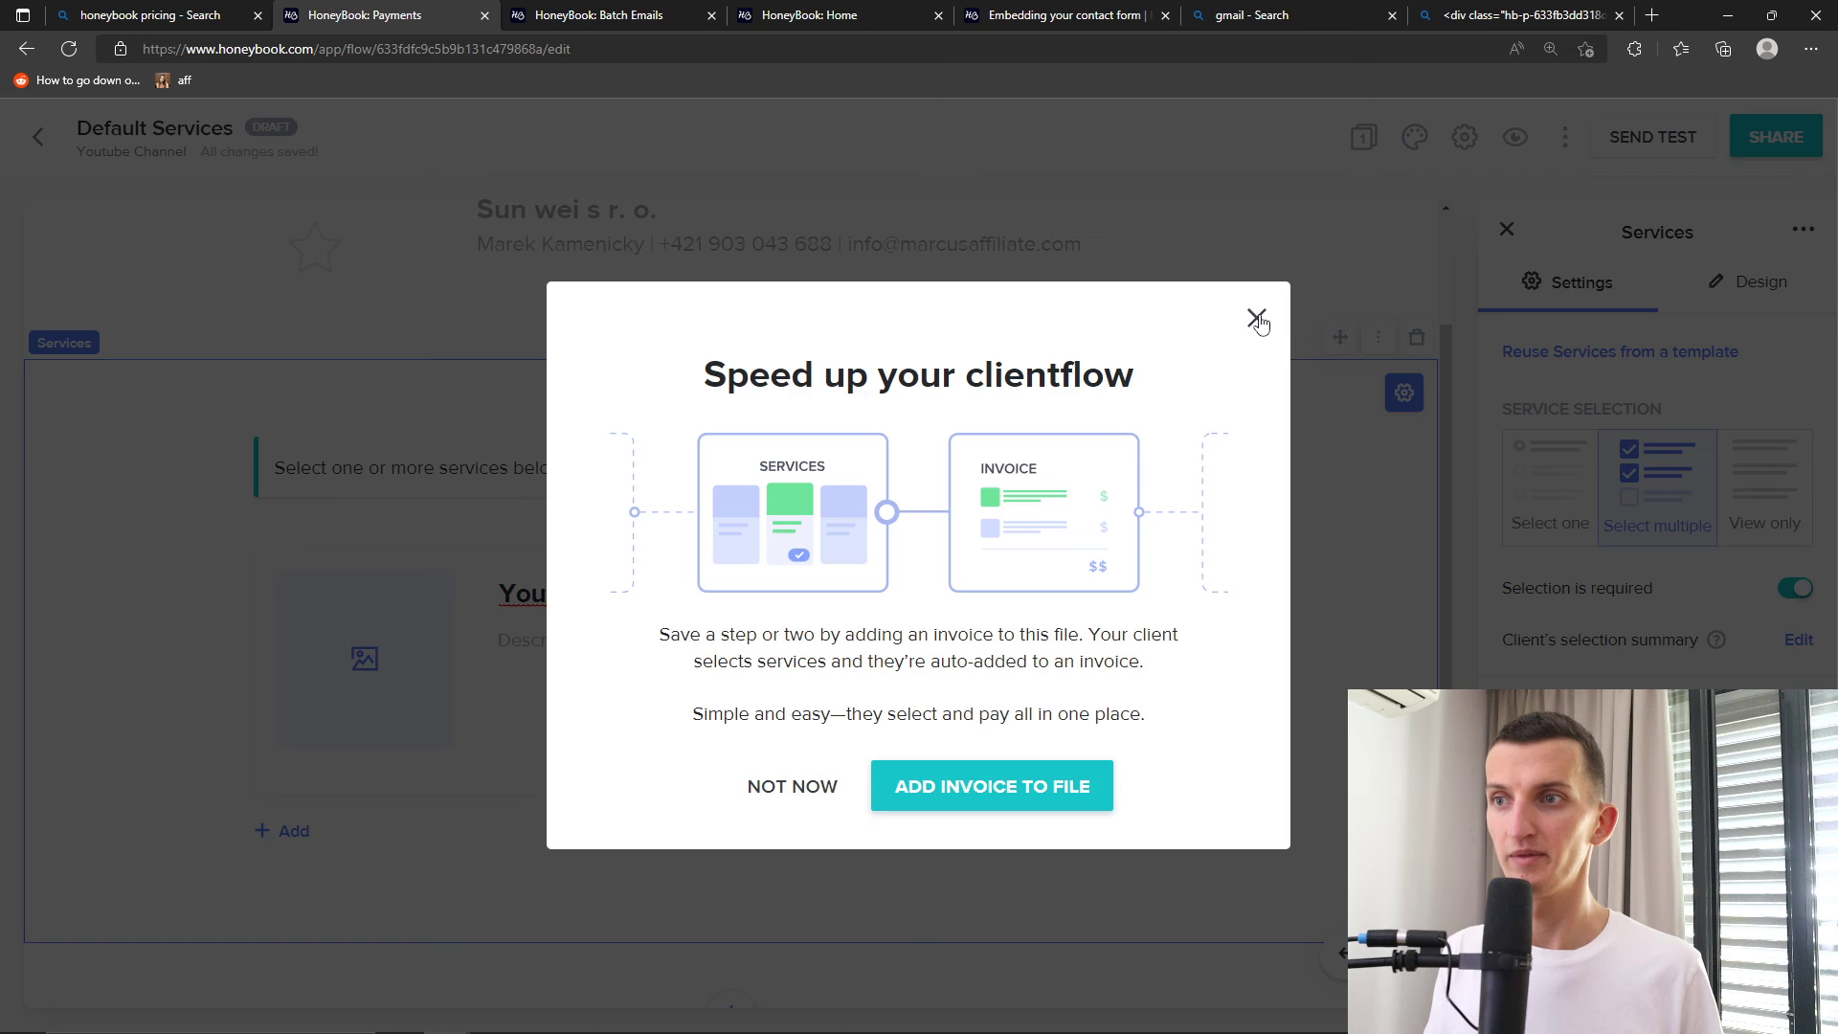
click(1257, 318)
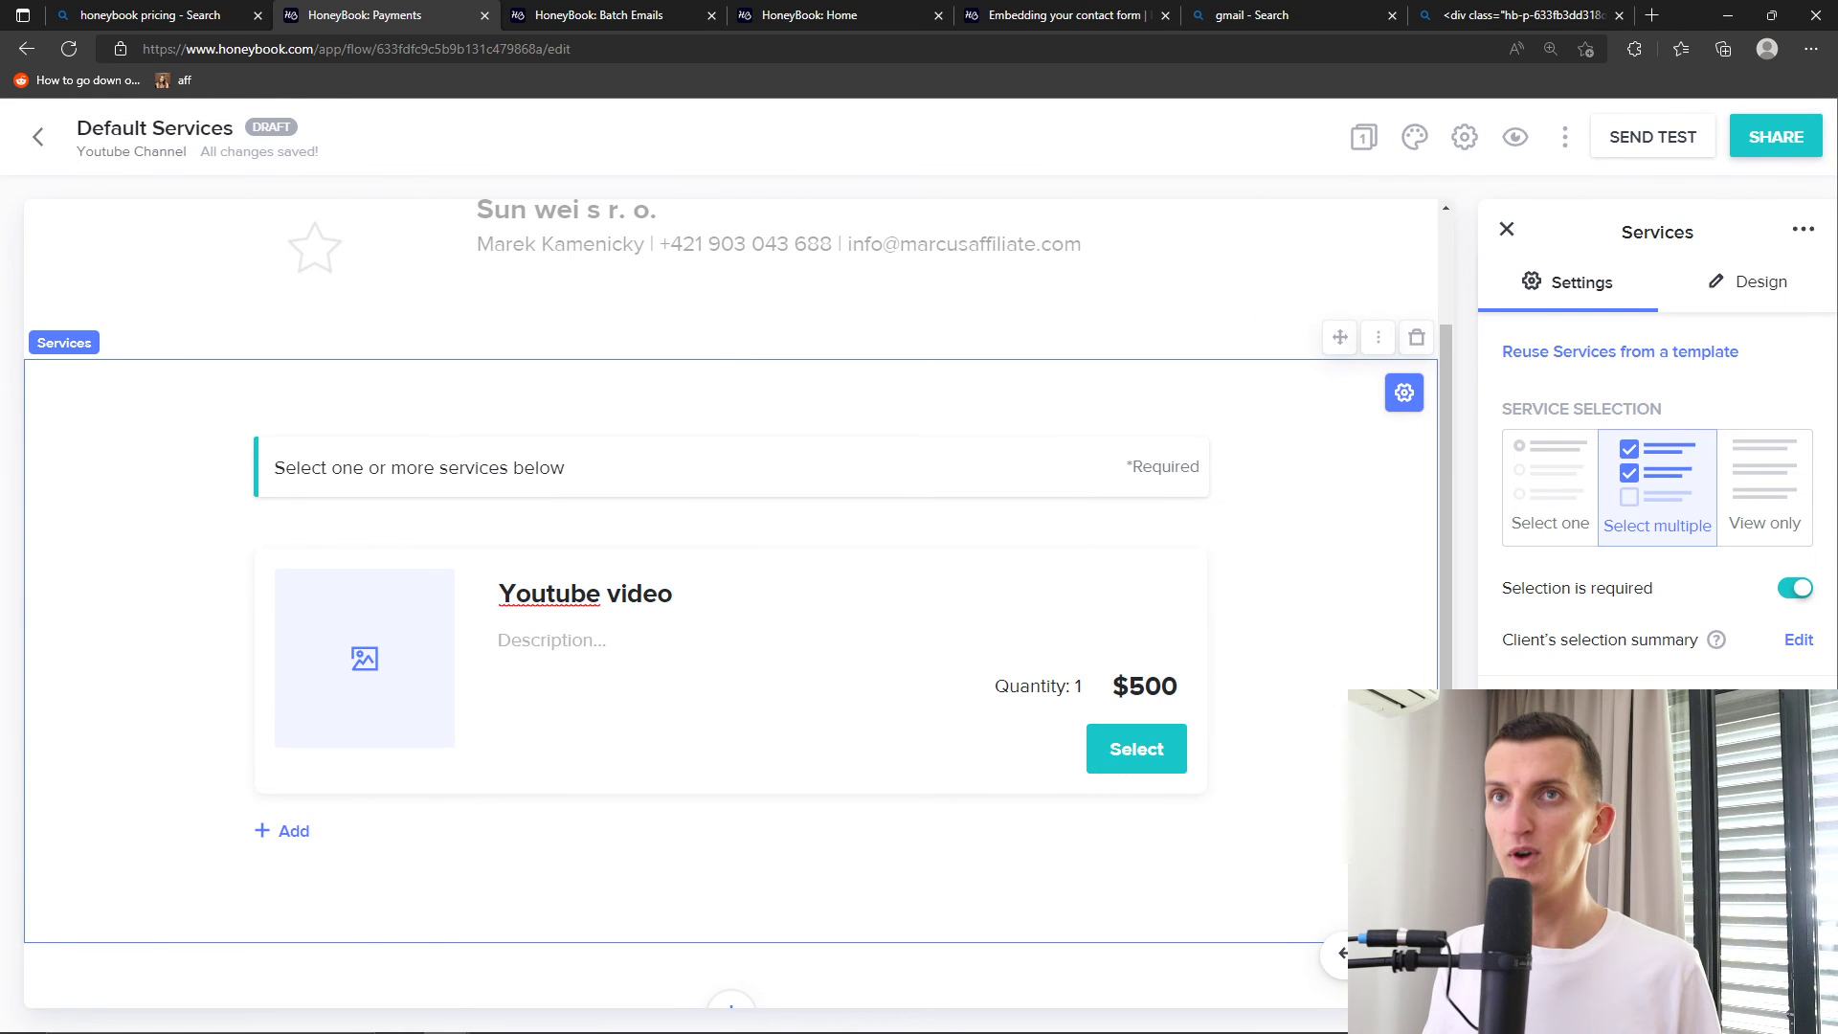
click(38, 137)
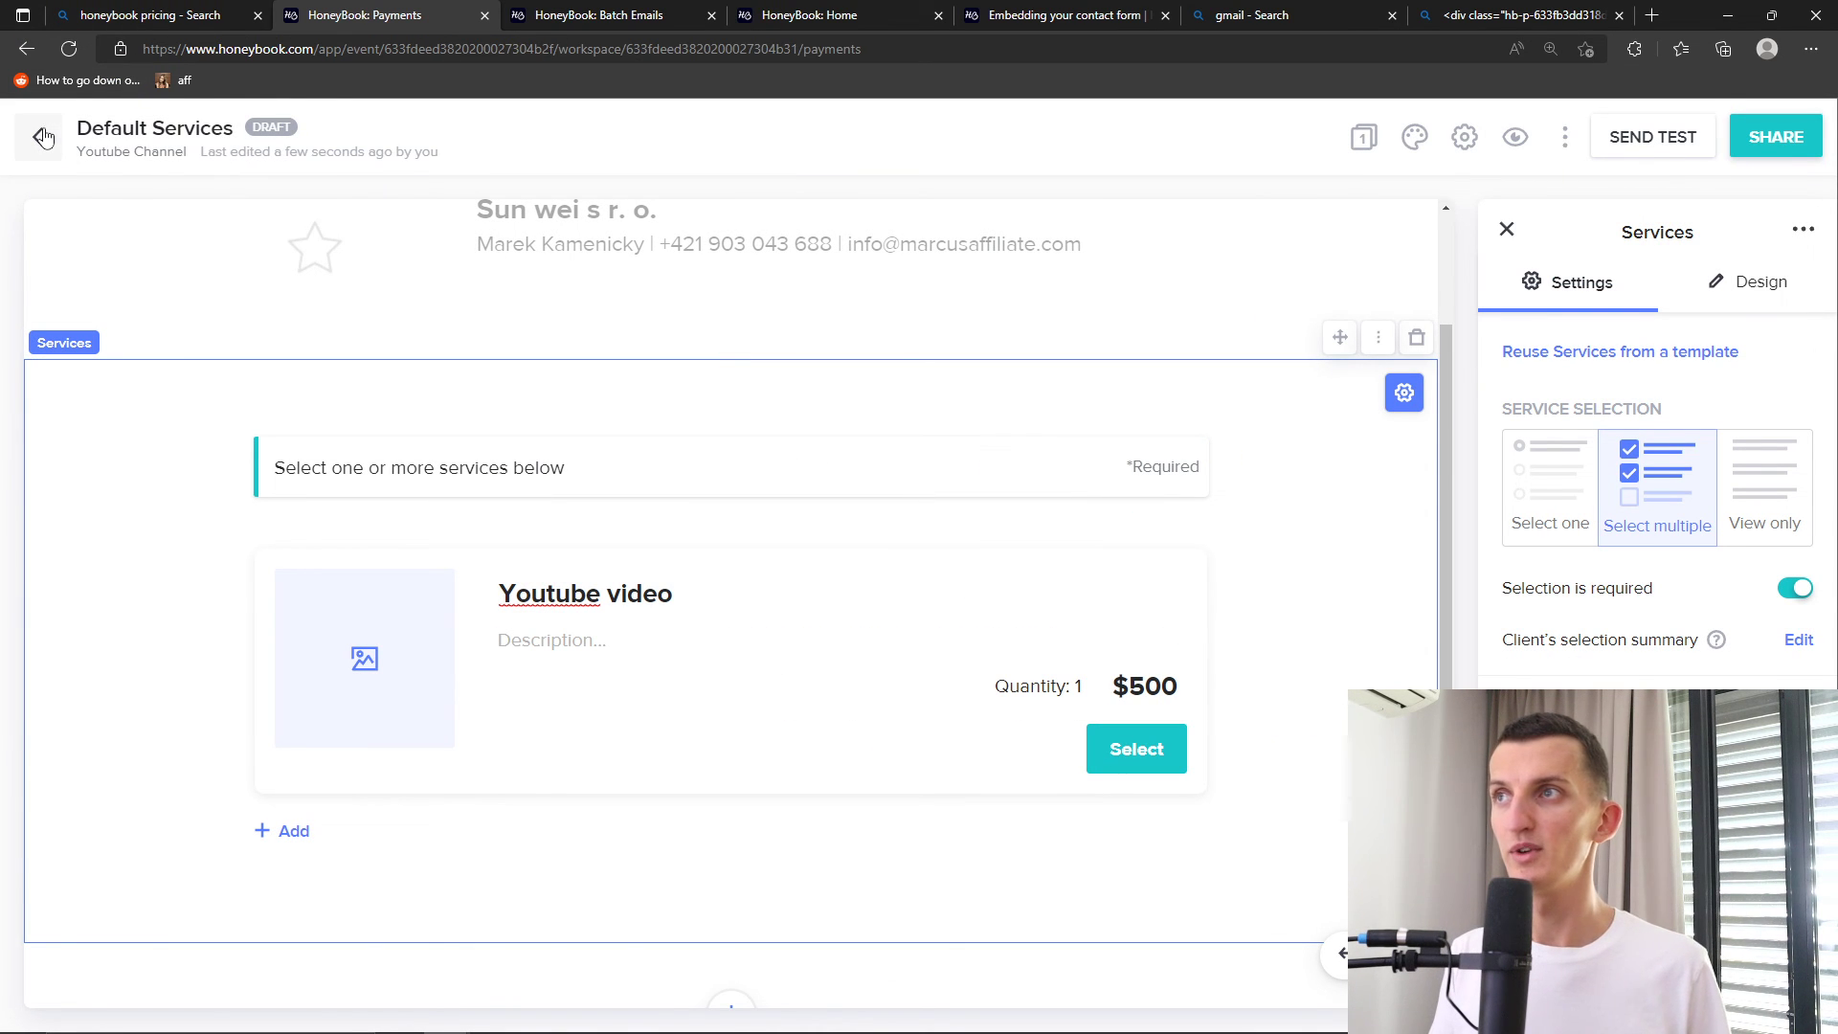
Show the CREATE NEW menu of Contract, Invoice and Proposal options
click(1506, 388)
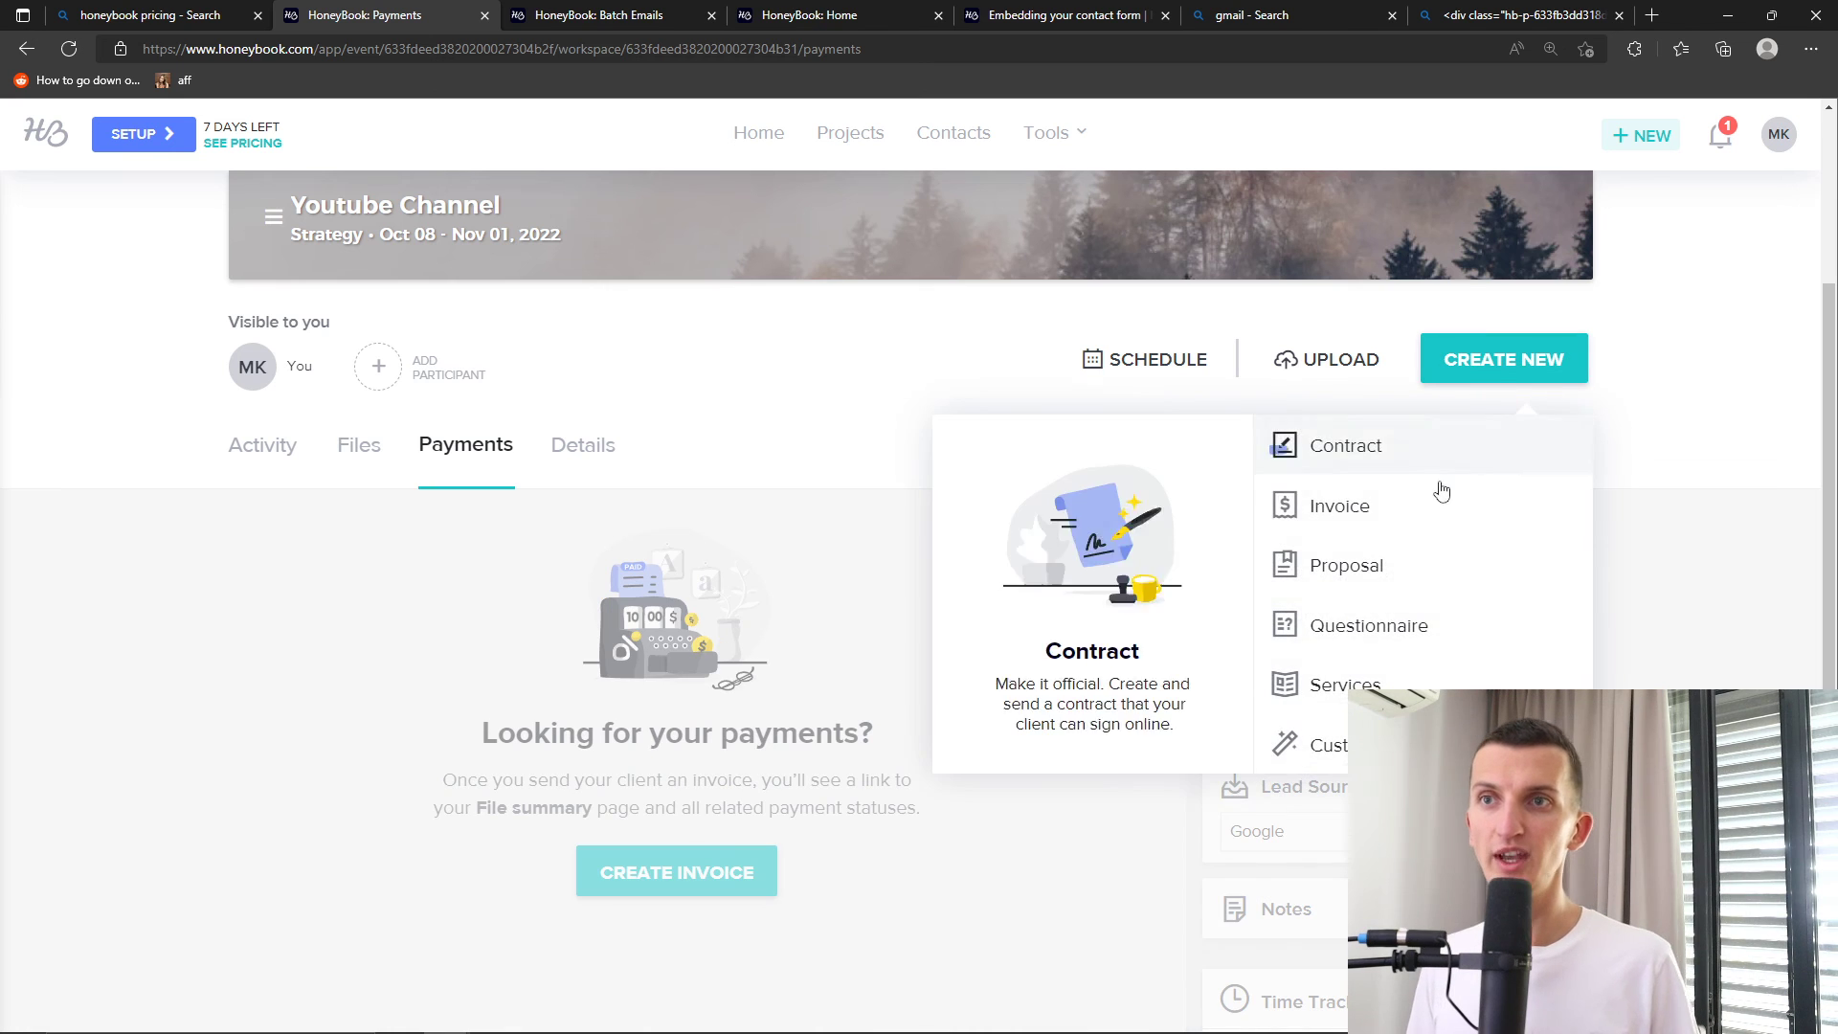